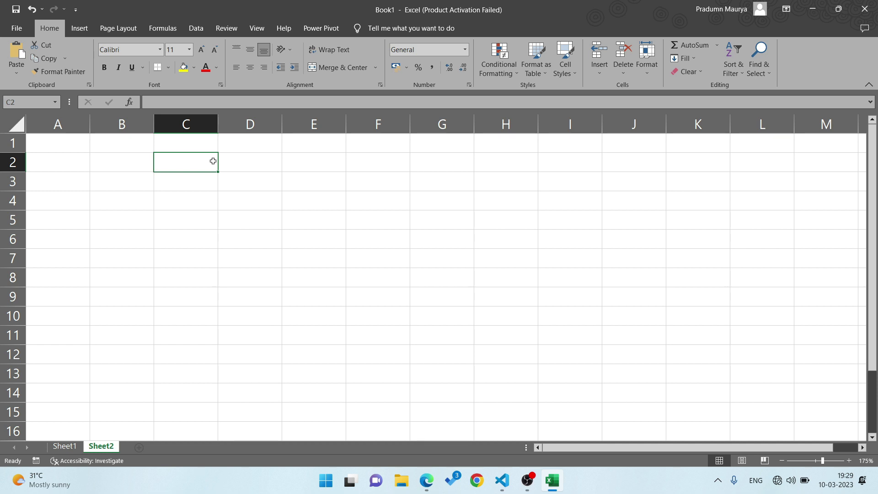
- Open Sheet1 and examine the formulas in cells F2, G2 and H2
left_click(64, 447)
left_click(62, 140)
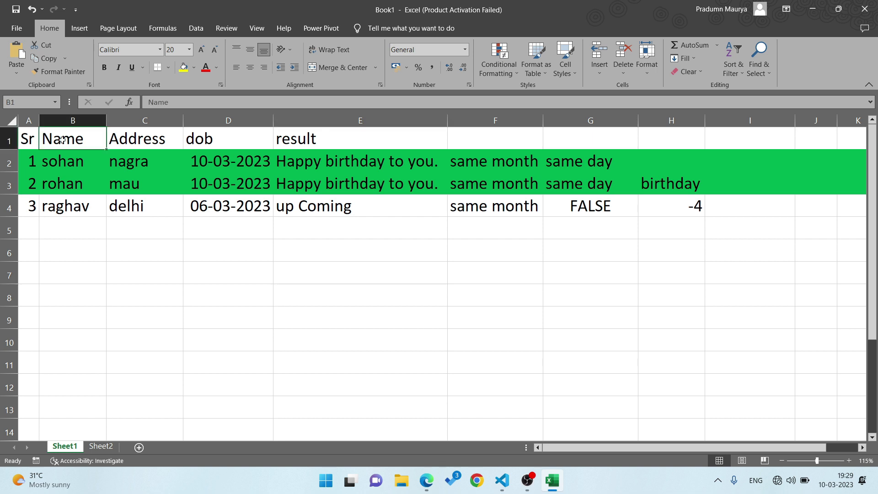
left_click(501, 165)
left_click(590, 168)
left_click(685, 170)
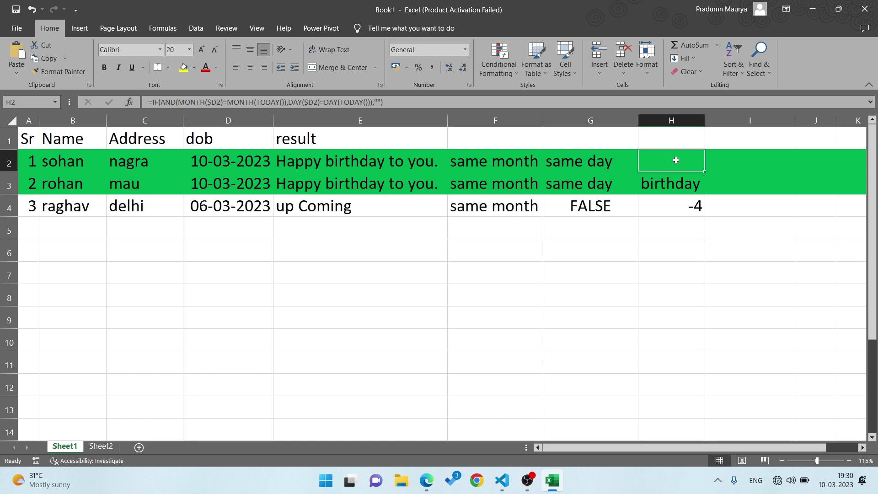
- Delete the conditional formatting rule that highlights the birthday rows in green
left_click(593, 162)
left_click(498, 64)
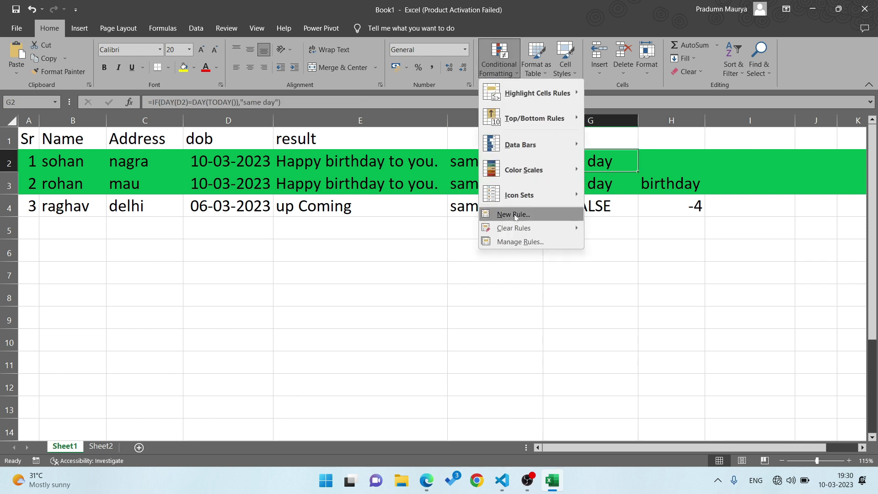
left_click(516, 242)
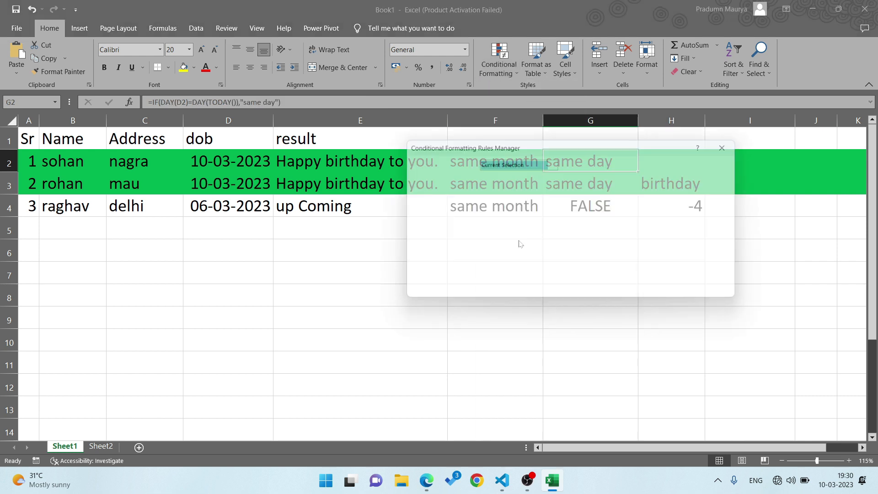
left_click(529, 178)
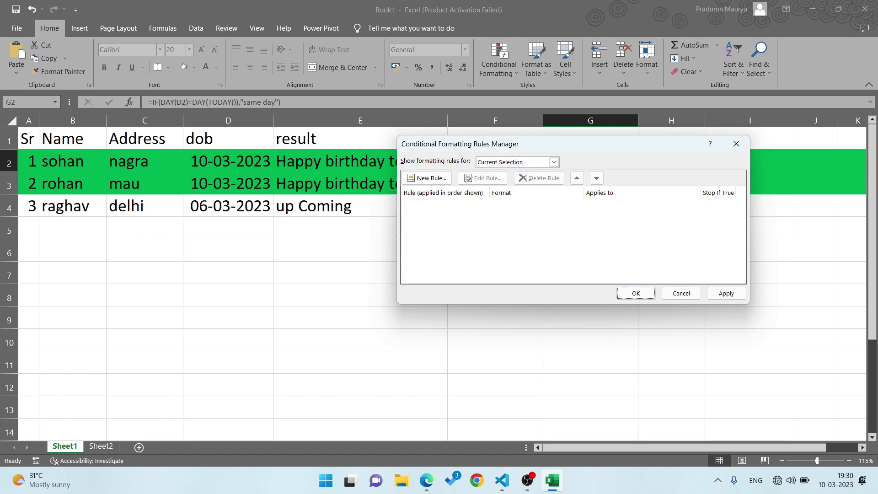
left_click(642, 298)
- Examine the birthday formulas in cells E4, E2, F2, G3 and H3
left_click(423, 213)
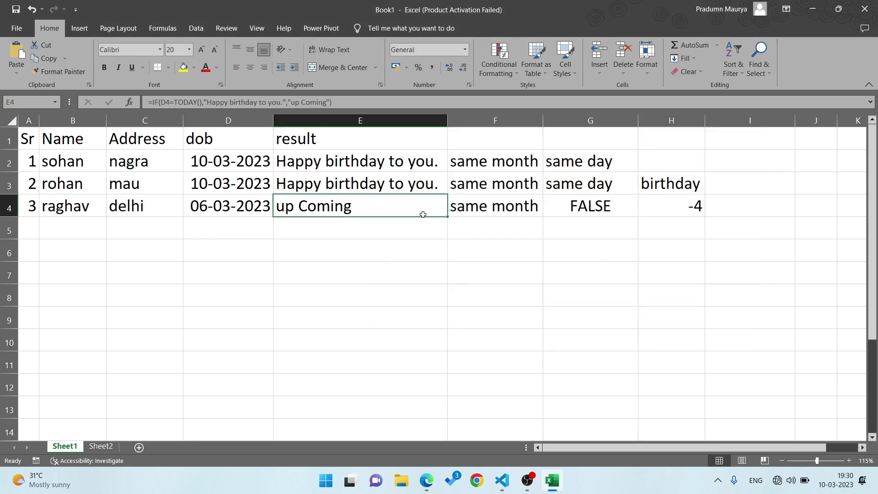
left_click(153, 154)
left_click(355, 167)
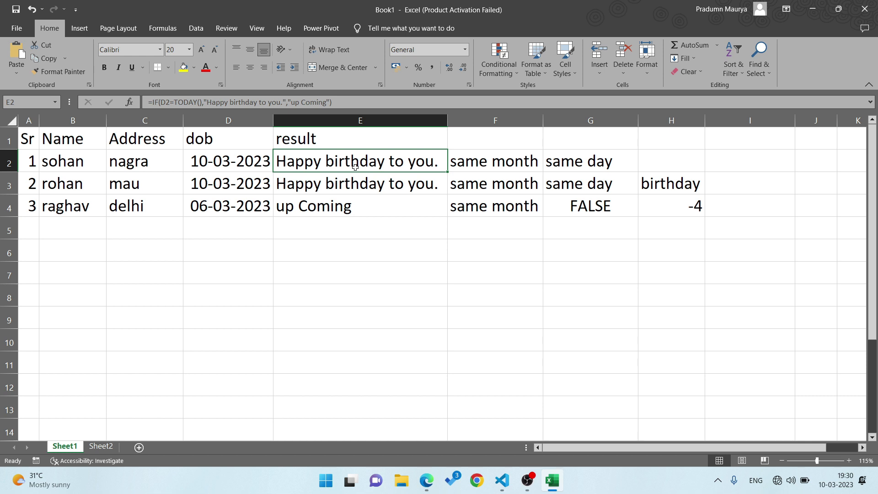
left_click(493, 168)
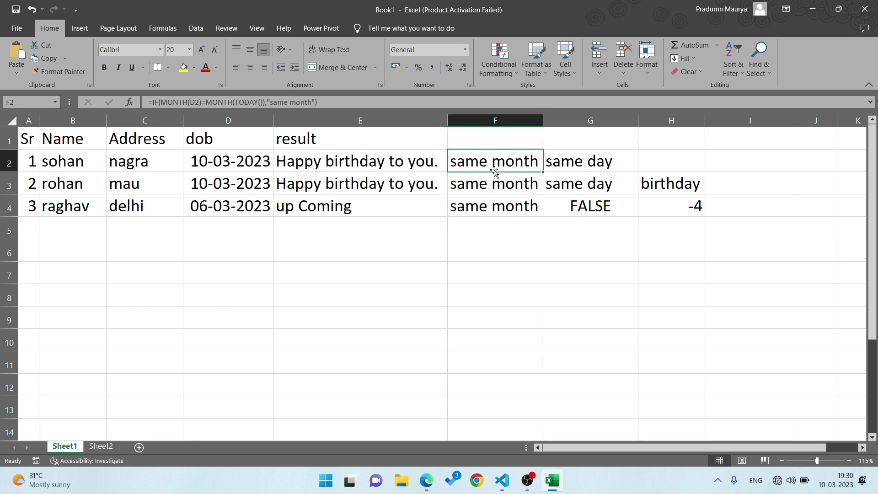
left_click(565, 180)
left_click(644, 183)
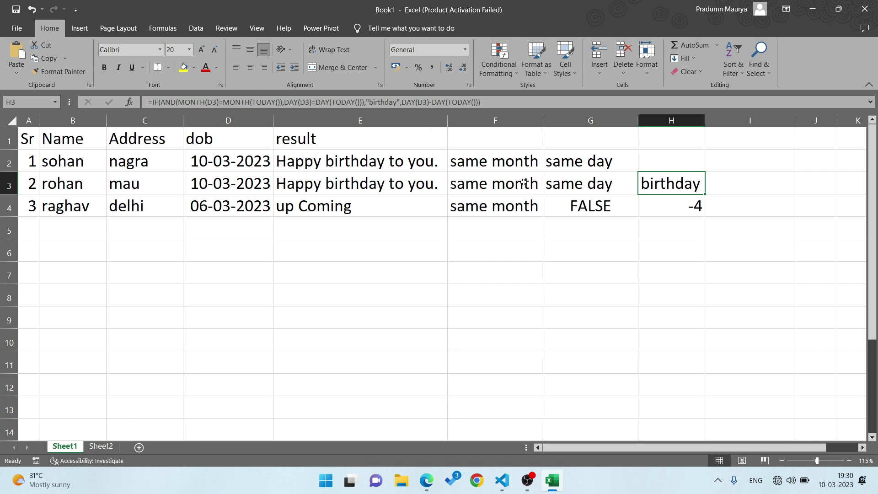
- Inspect the formula in F3 that compares the birth month with today's month
key("Down")
key("Up")
key("Left")
key("Left")
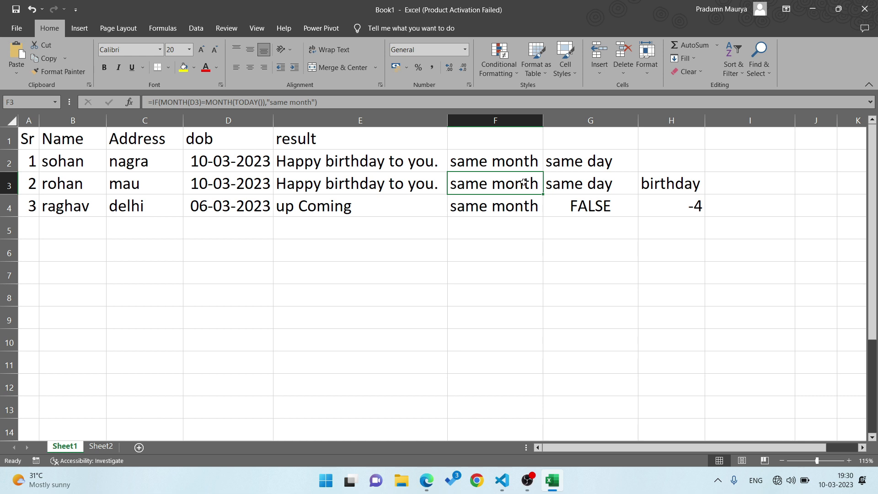
key("F2")
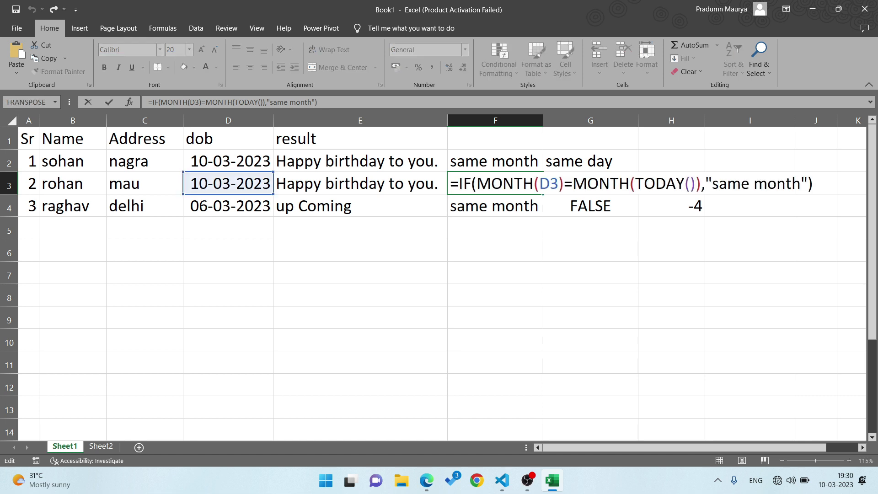
key("Return")
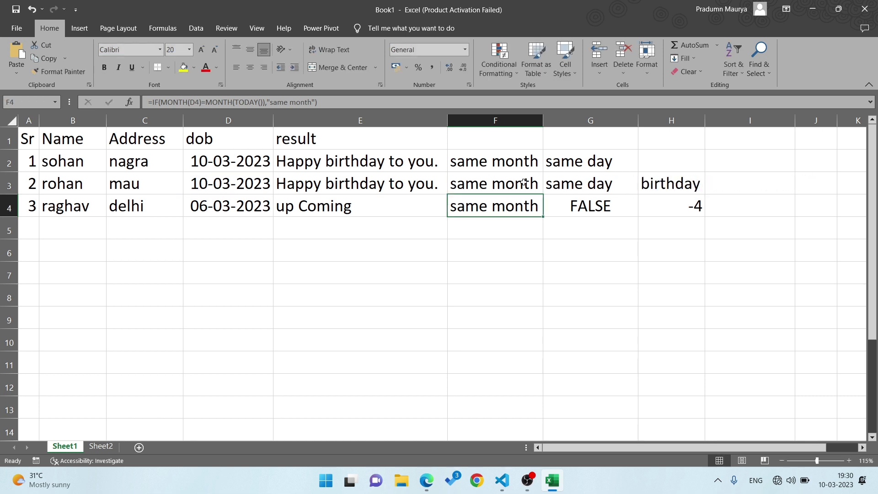
- Inspect the formula in G3 that compares the birth day with today's day
key("Up")
key("Right")
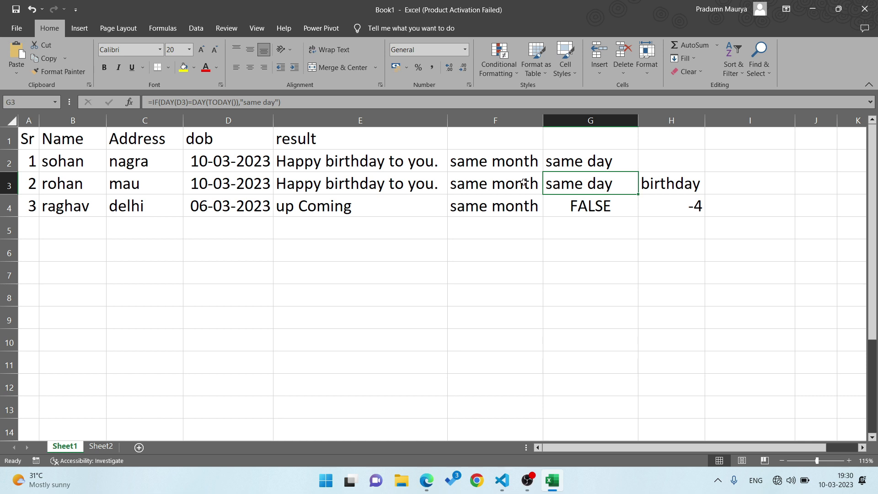
key("F2")
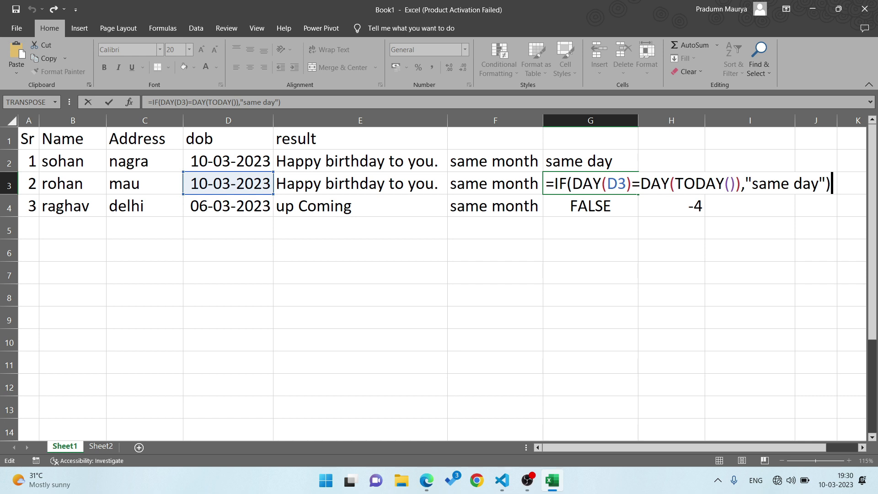
key("Return")
key("Up")
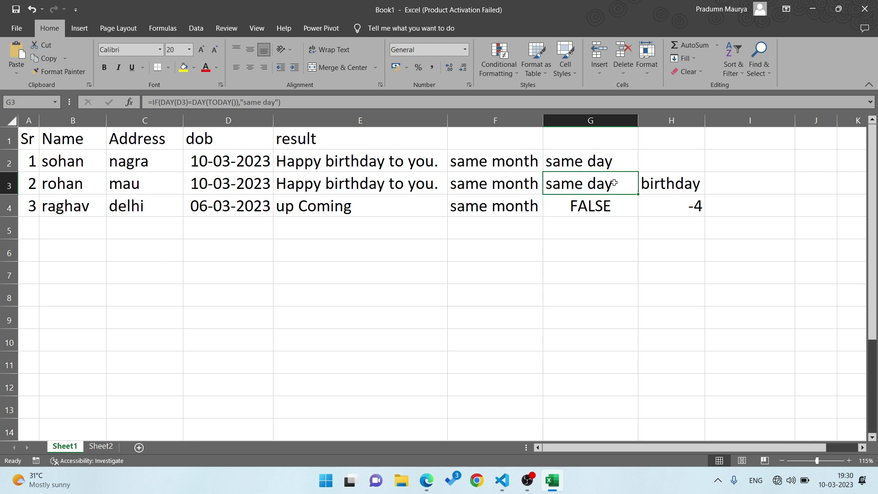
- Inspect the combined IF and AND formula in H3 that tests both month and day
key("Right")
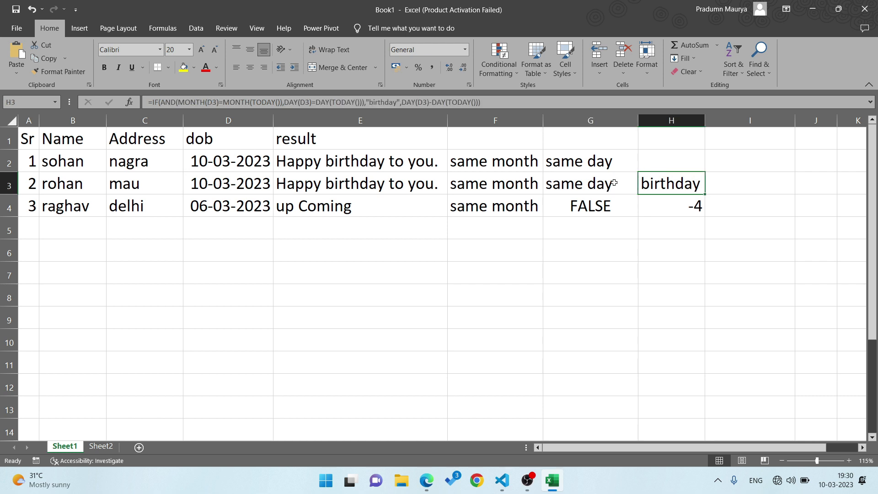
key("F2")
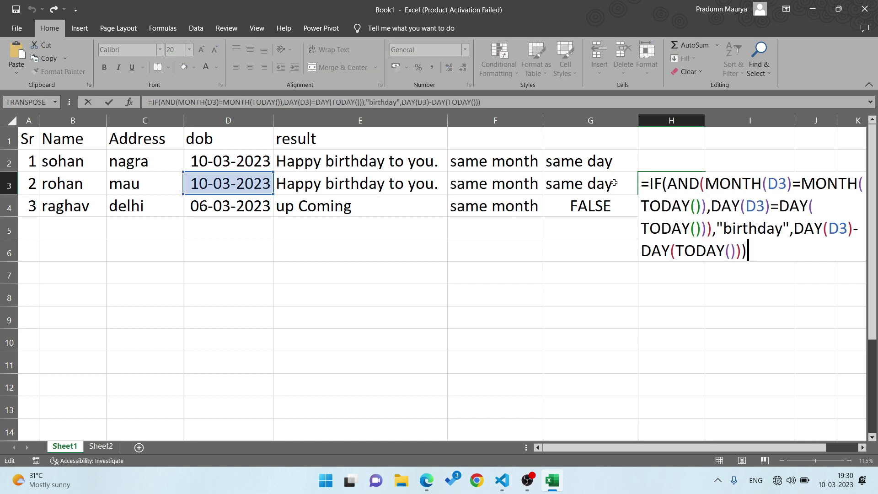
left_click_drag(579, 452, 599, 452)
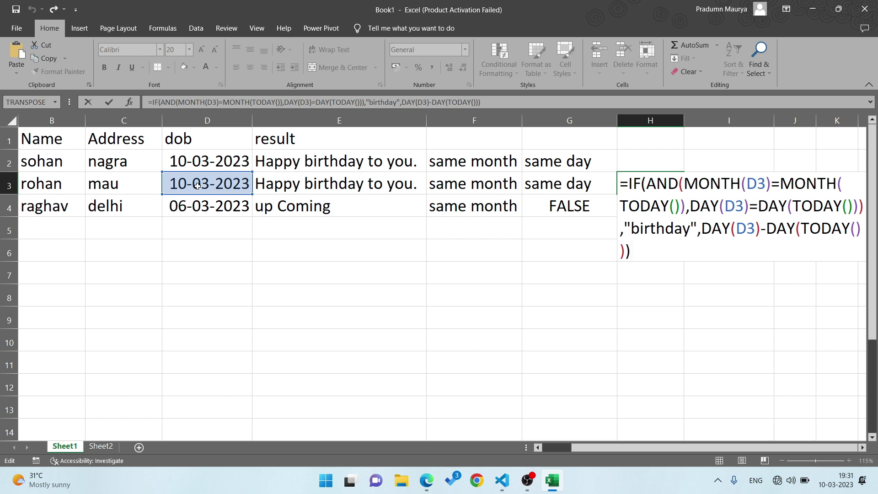
key("Return")
key("Up")
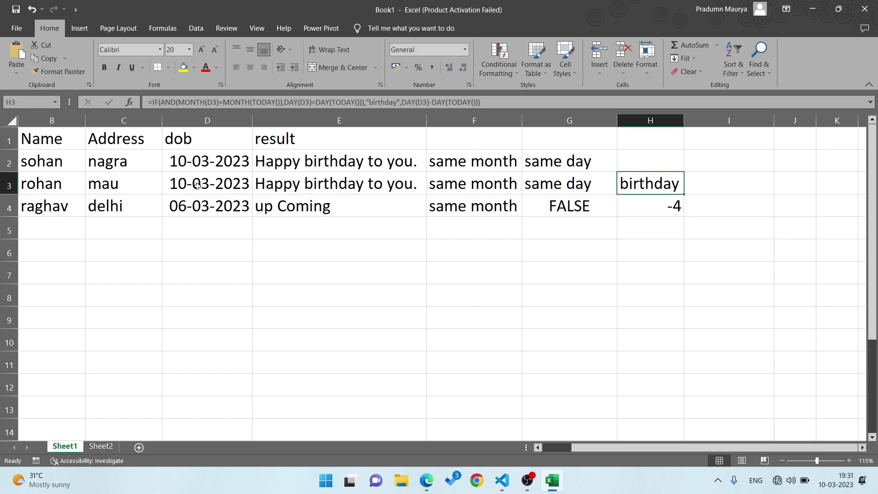
- Start a new formula in the result cell E2 with an AND test nested inside IF: =IF(AND(
key("Up")
key("Down")
key("Left")
key("Left")
key("Left")
key("Left")
key("Right")
key("Up")
key("F2")
key("Escape")
type("=")
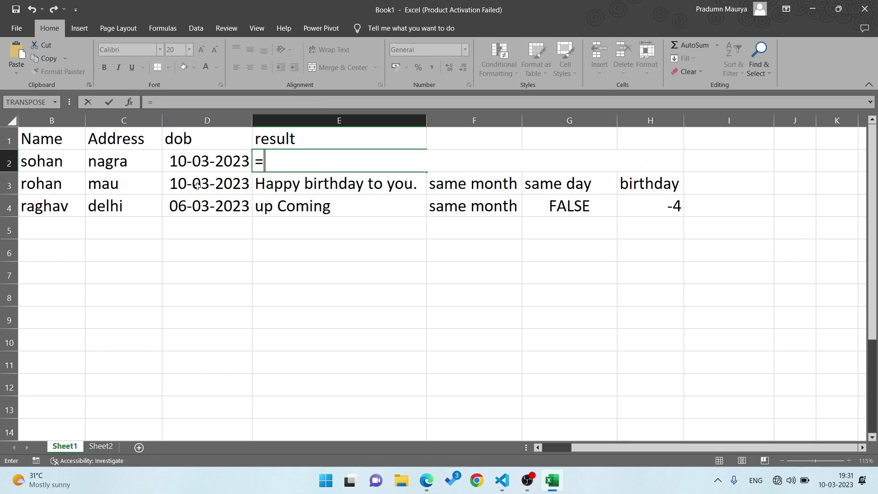
type("if")
key("Tab")
type("and")
key("Tab")
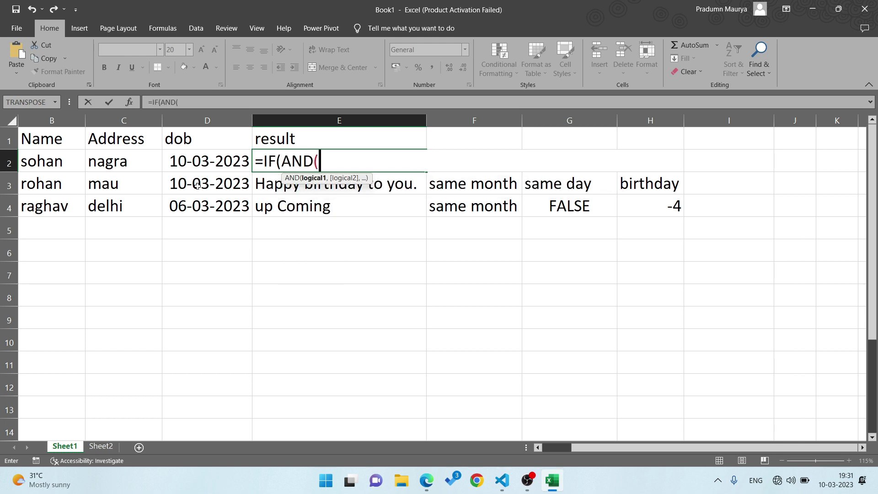
- Add MONTH(D2)=MONTH(TODAY()) as the first AND condition in E2's formula
type("mon")
key("Tab")
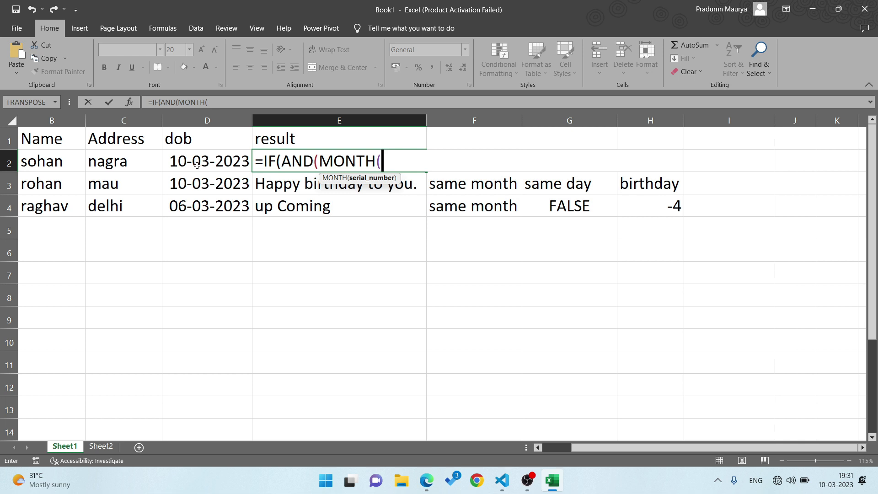
left_click(197, 165)
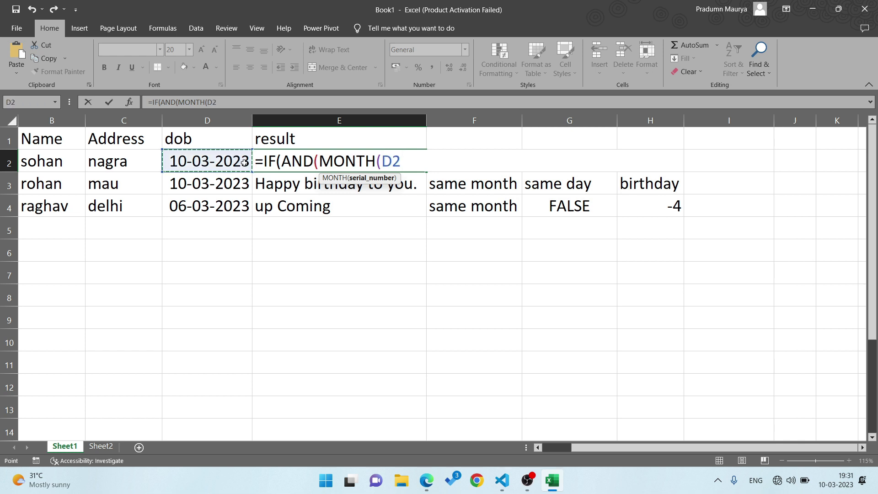
type(")=")
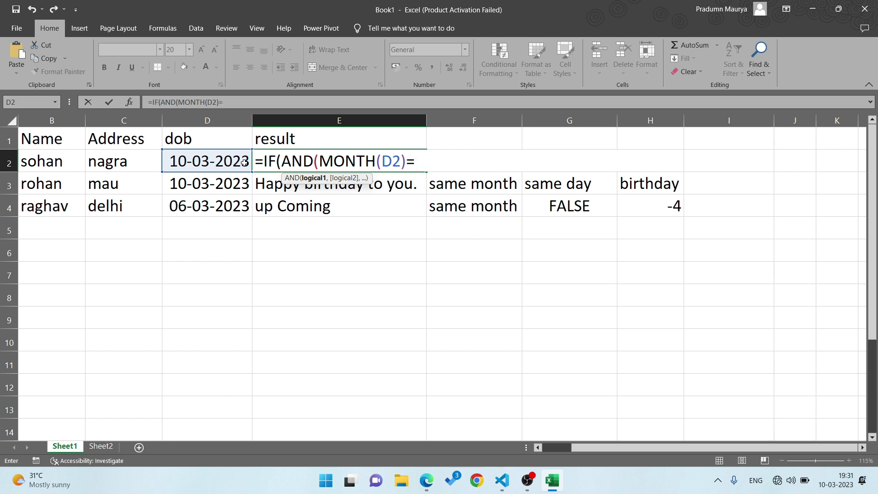
type("mon")
key("Tab")
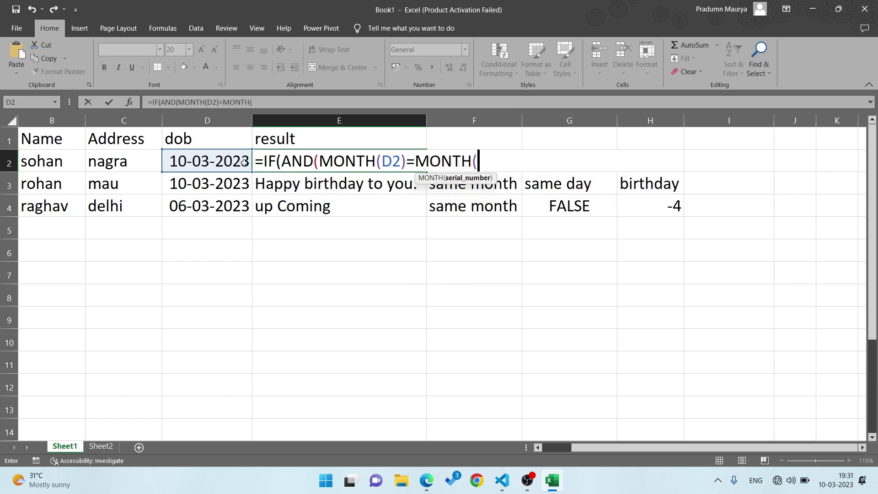
type("(")
key("BackSpace")
type("to")
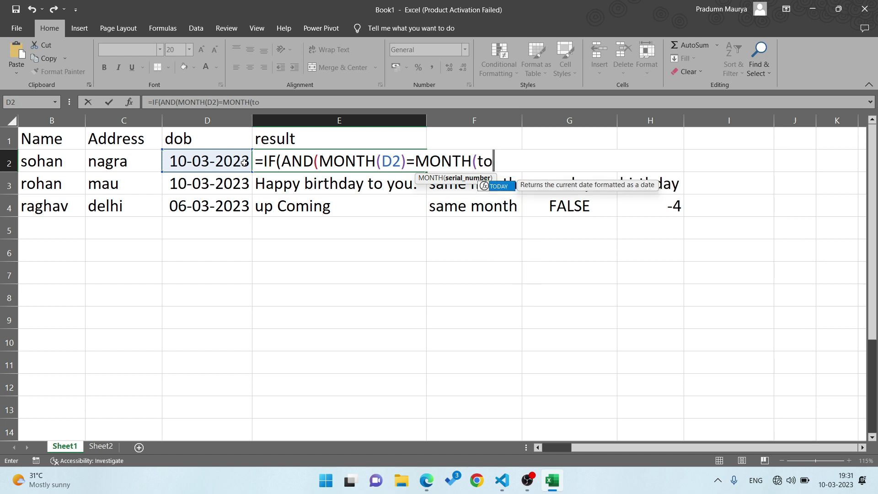
key("Tab")
type("))")
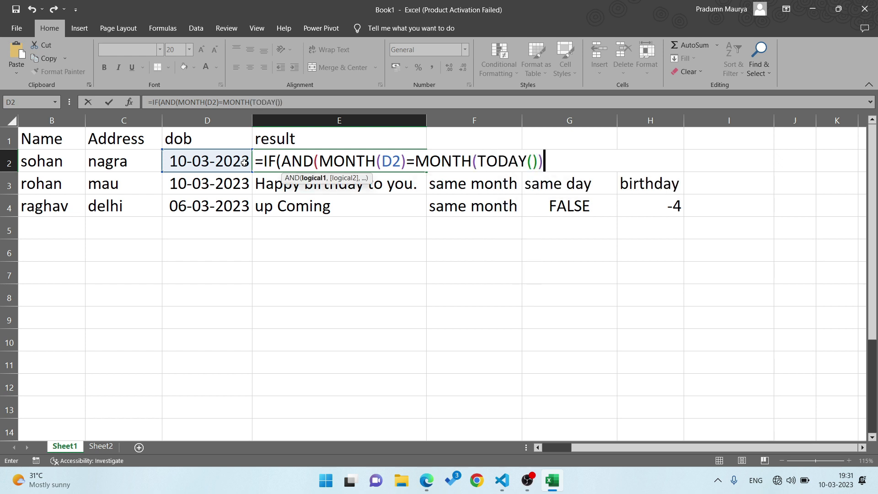
type(",")
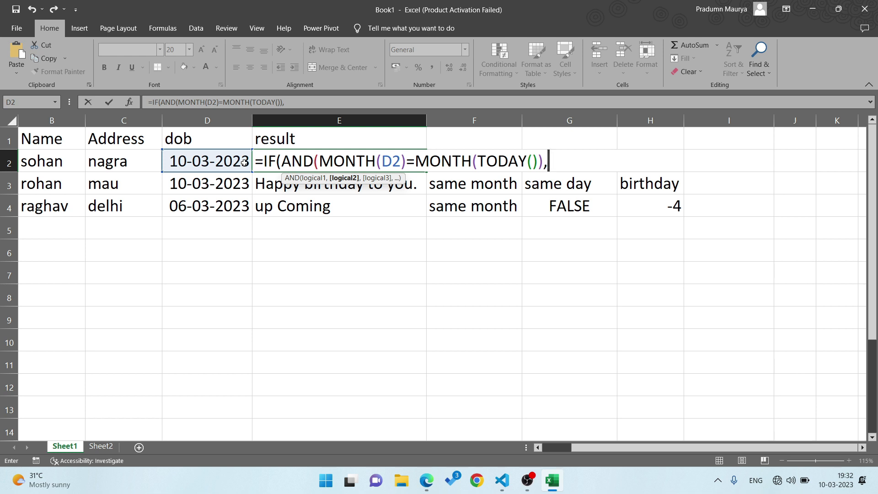
- Add DAY(d2) = DAY(TODAY()) as the second condition in E2's formula and close the AND function
type("day")
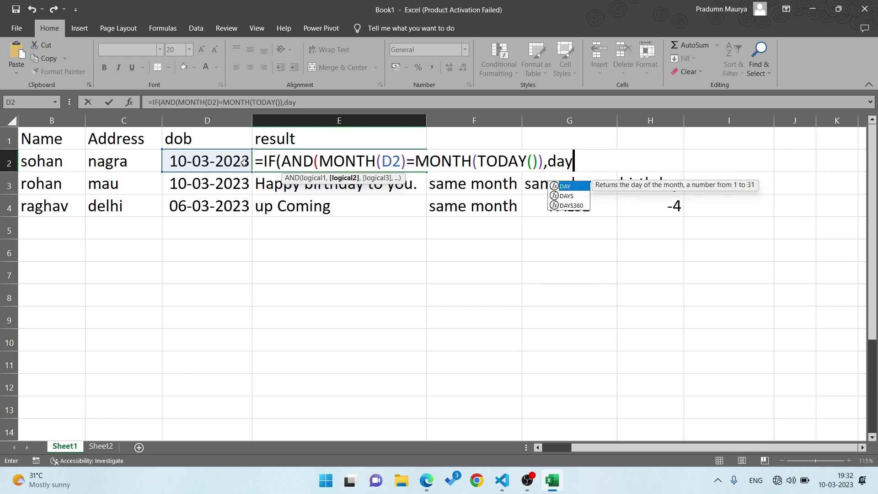
key("Tab")
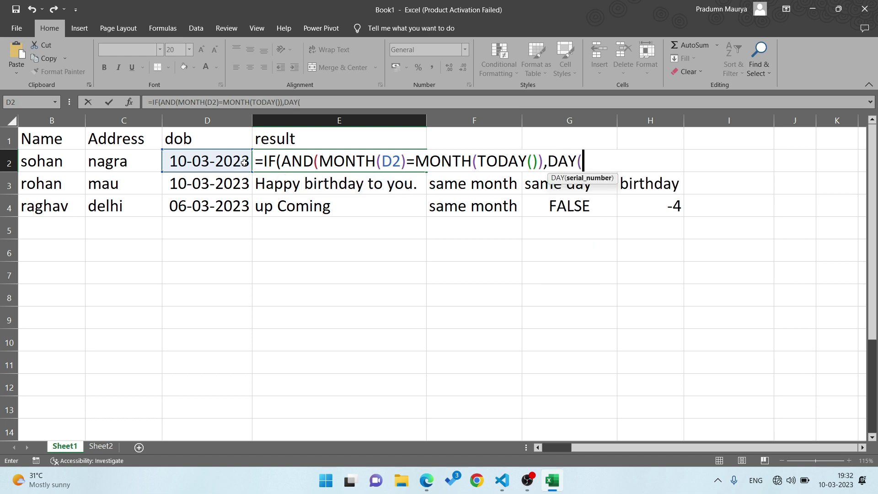
type("d2)")
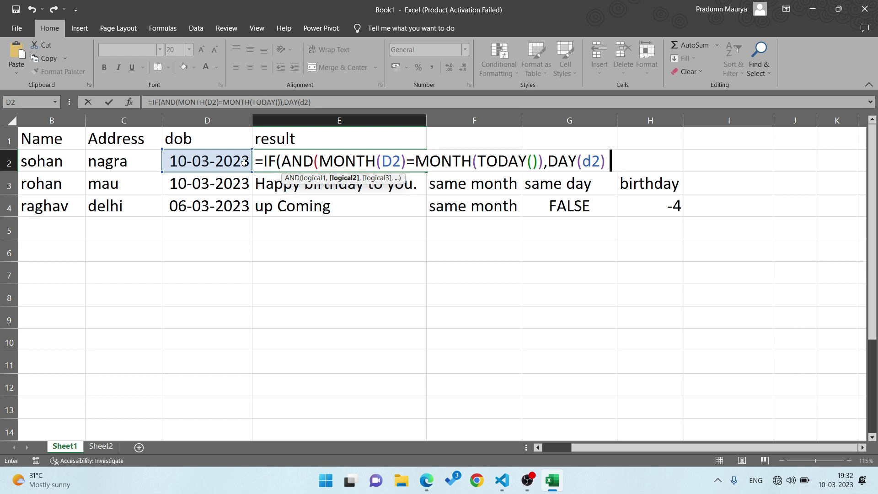
type("= day")
key("Tab")
type("to")
key("Tab")
type("))")
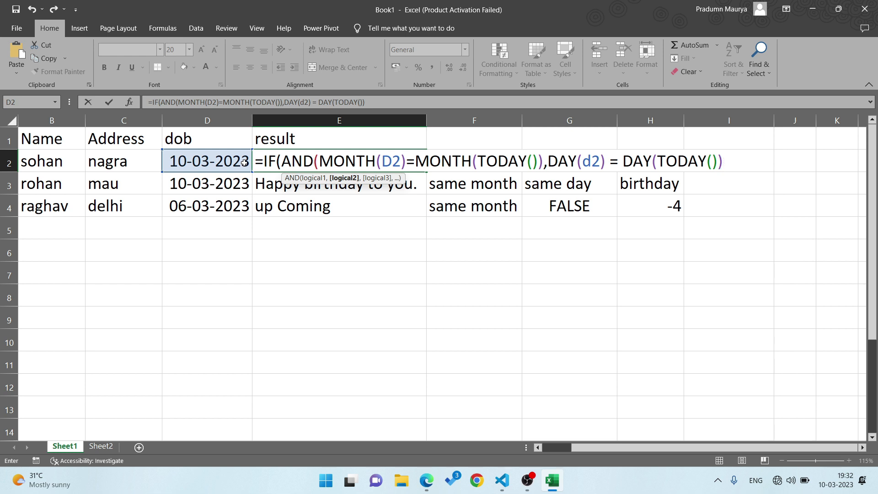
type(")")
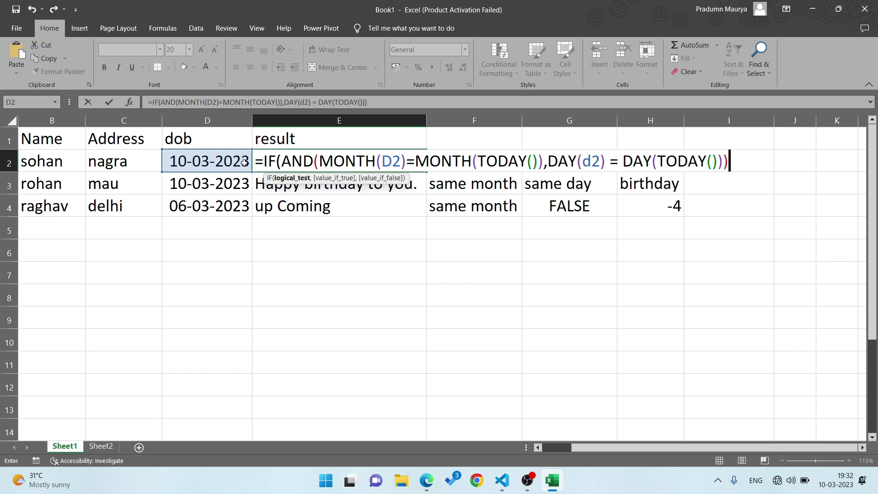
- Add "happy birthday to you" as the value-if-true text in E2's IF formula
type(",\"happy ")
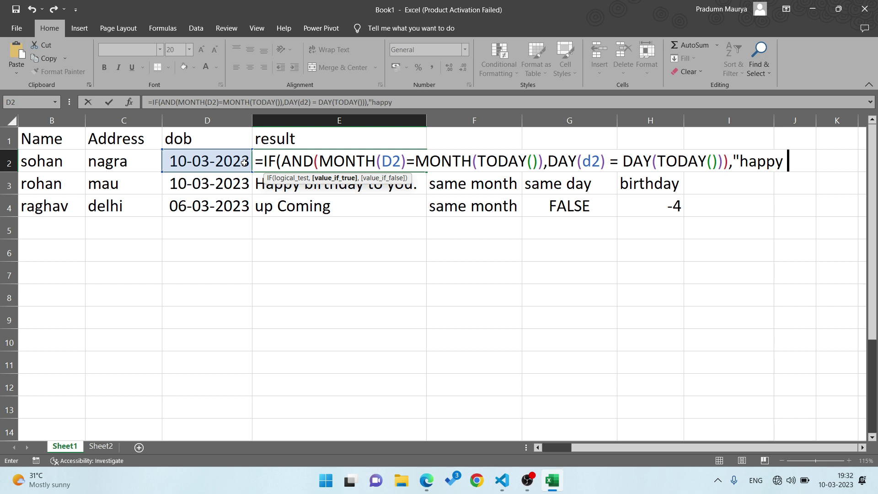
type("birthd")
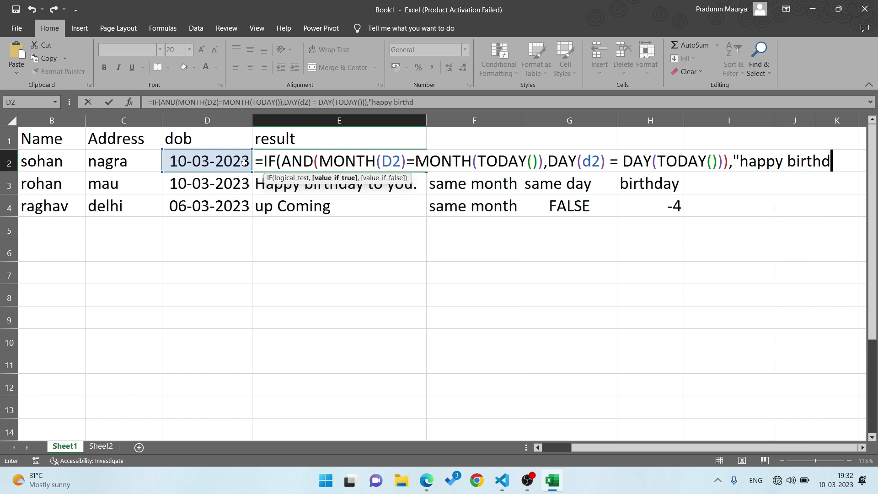
type("ay toyou")
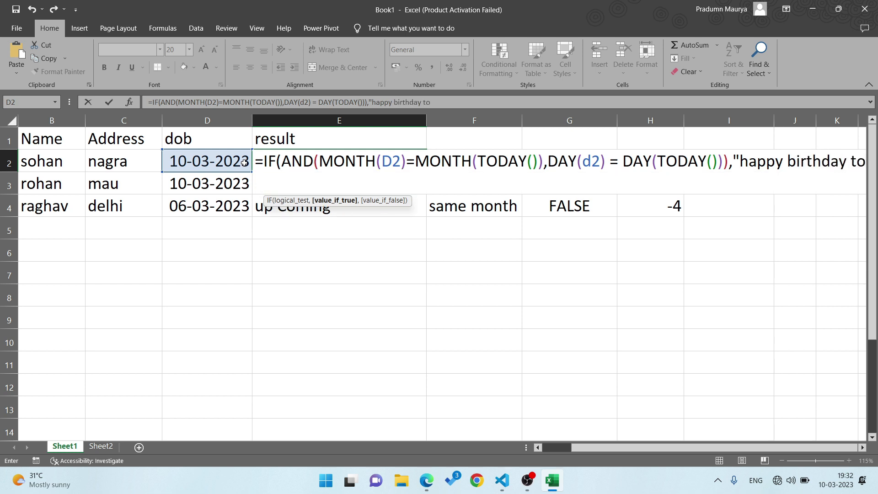
key("BackSpace")
key("BackSpace")
key("BackSpace")
- Add "up coming" as the value-if-false text in E2's IF formula, close the function and commit it
type("\",\"ou")
key("BackSpace")
key("BackSpace")
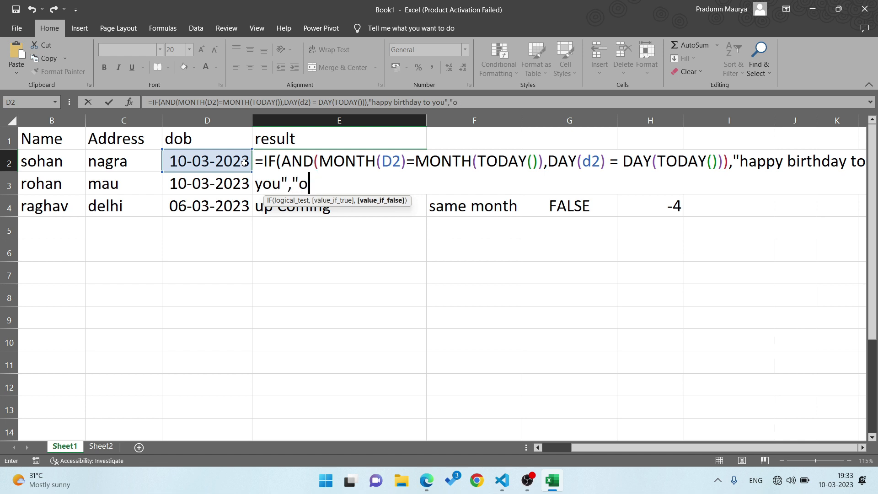
type("up comi")
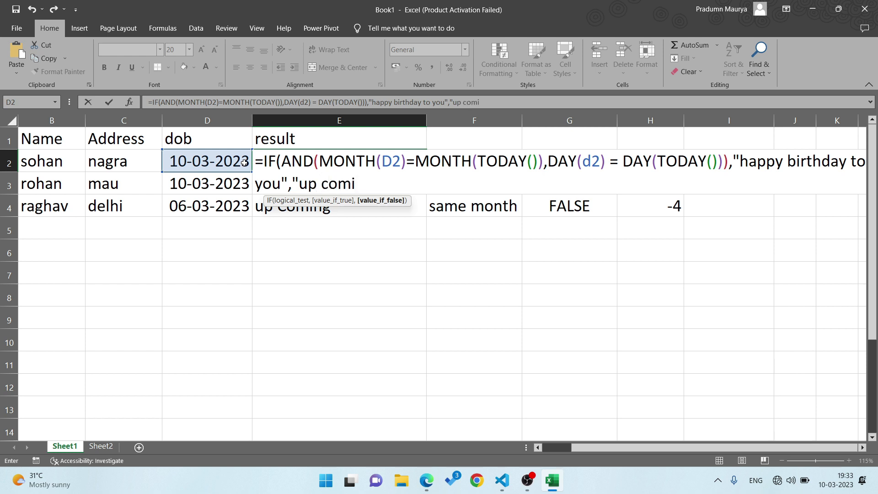
type("ng\")")
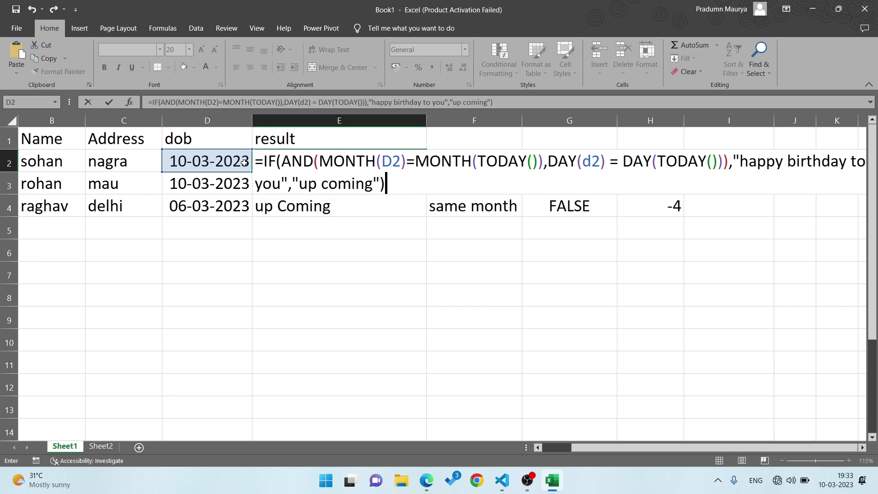
key("Return")
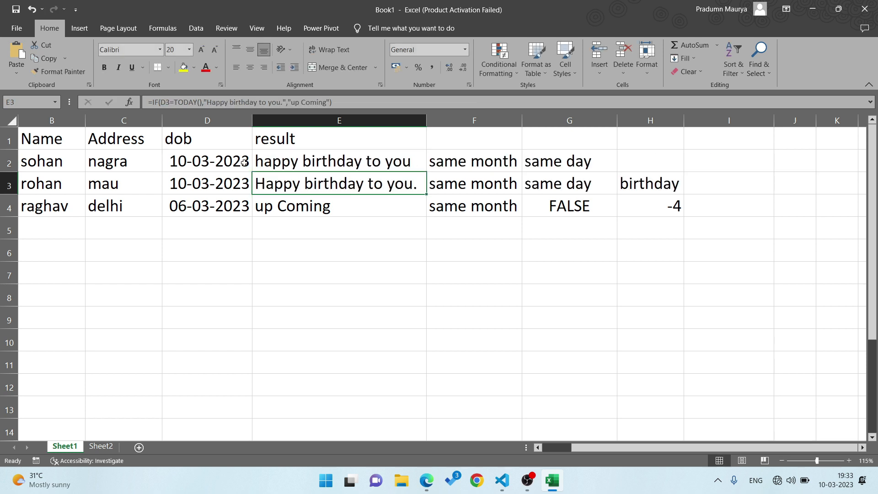
- Fill the formula in E2 down through E4 and check the copied formula in E3
left_click(288, 157)
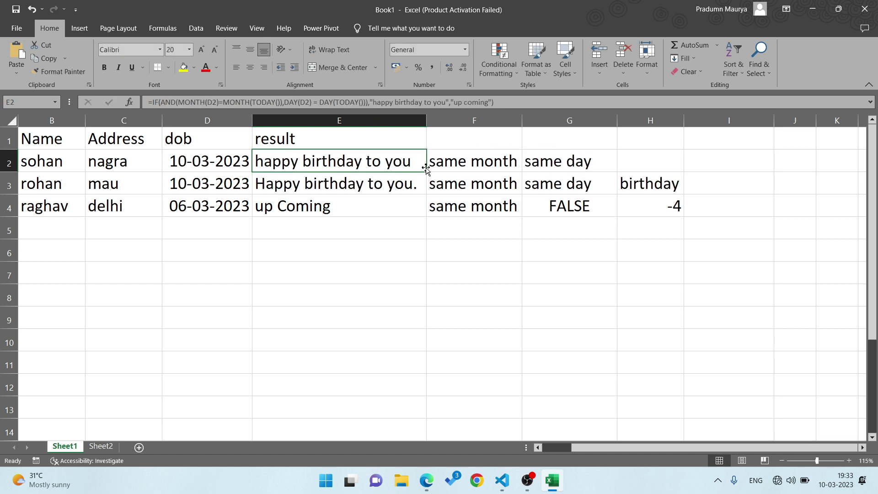
left_click_drag(428, 174, 423, 212)
left_click(370, 184)
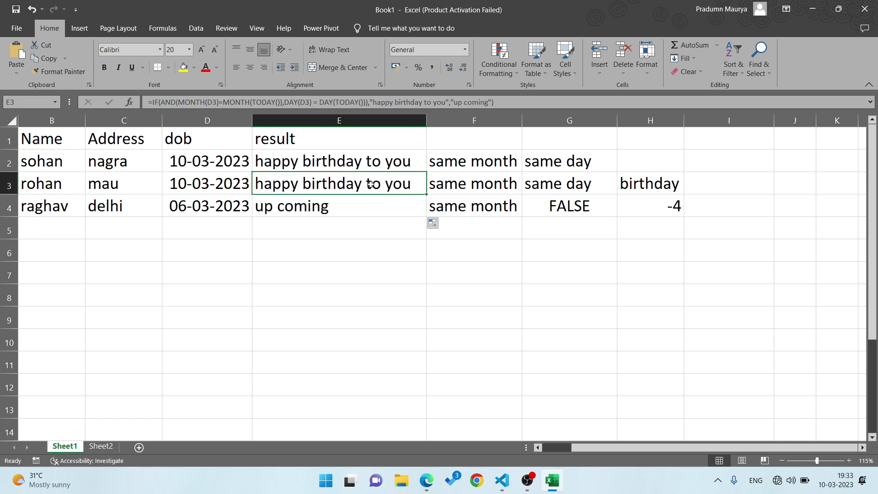
- Check the formulas in the dob cells D2 and D3 and clear the dates in D2:D4
left_click(215, 185)
left_click(202, 167)
left_click(204, 182)
left_click(203, 164)
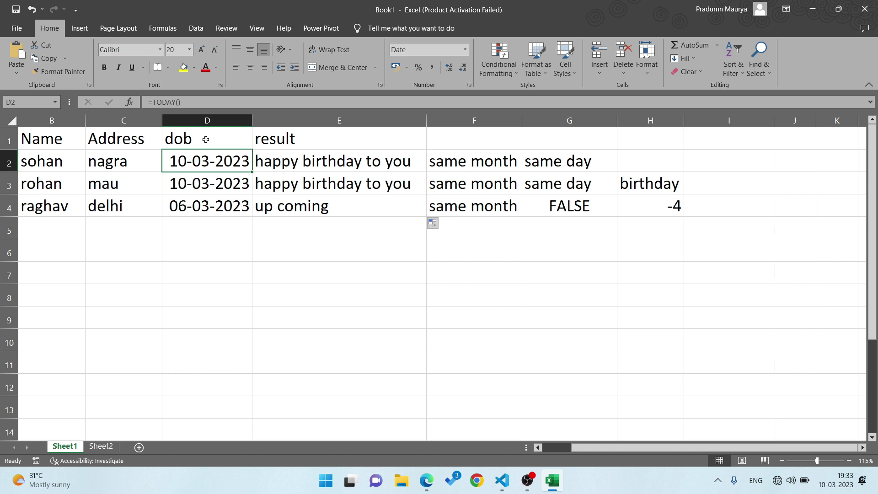
double_click(208, 165)
key("Return")
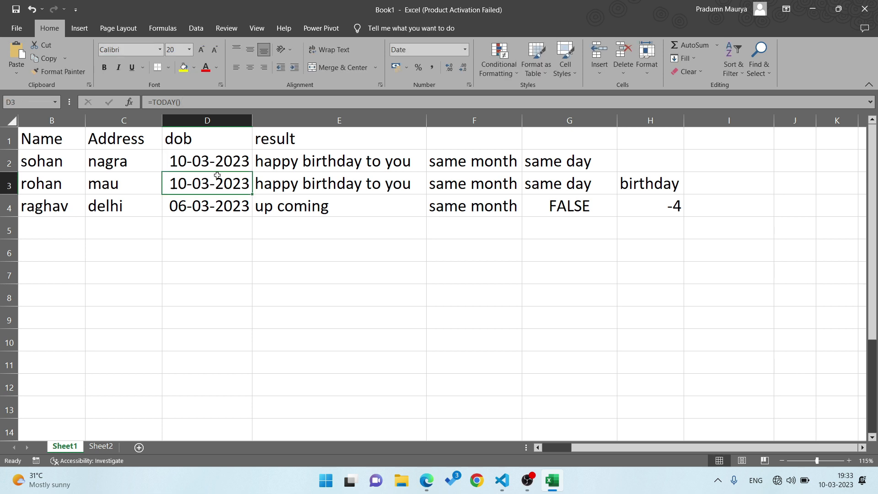
left_click_drag(214, 163, 217, 175)
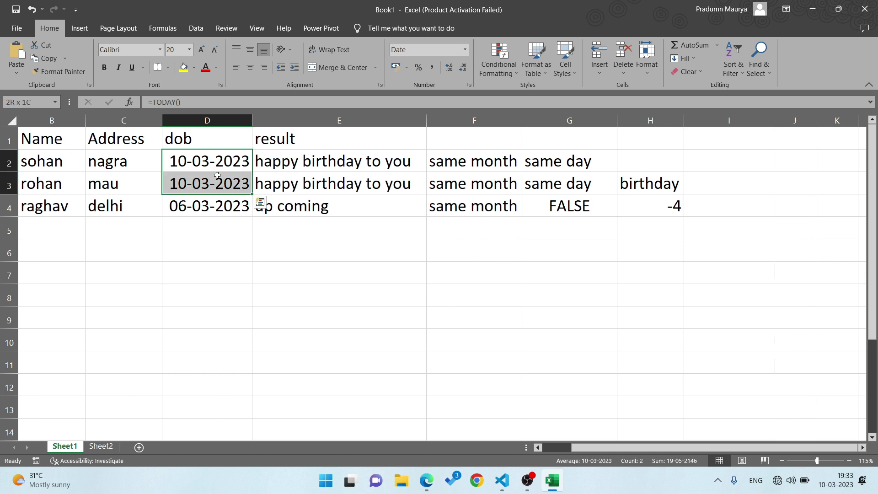
key("Delete")
left_click(217, 175)
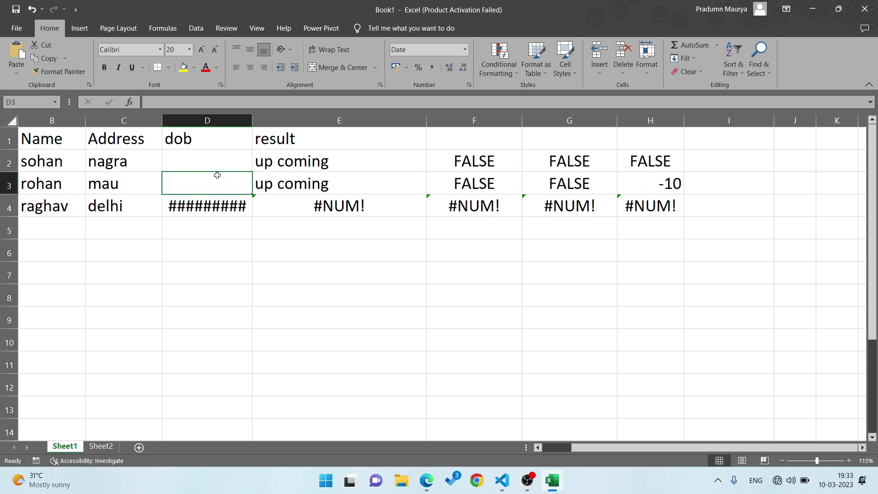
key("Down")
key("Delete")
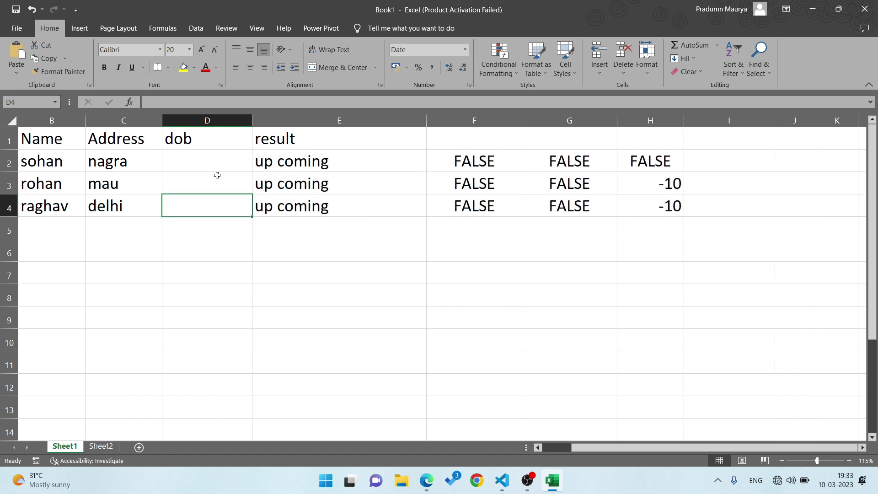
- Enter a past-year birth date in D2 with the DATE function, using today's month and day
key("Up")
key("Up")
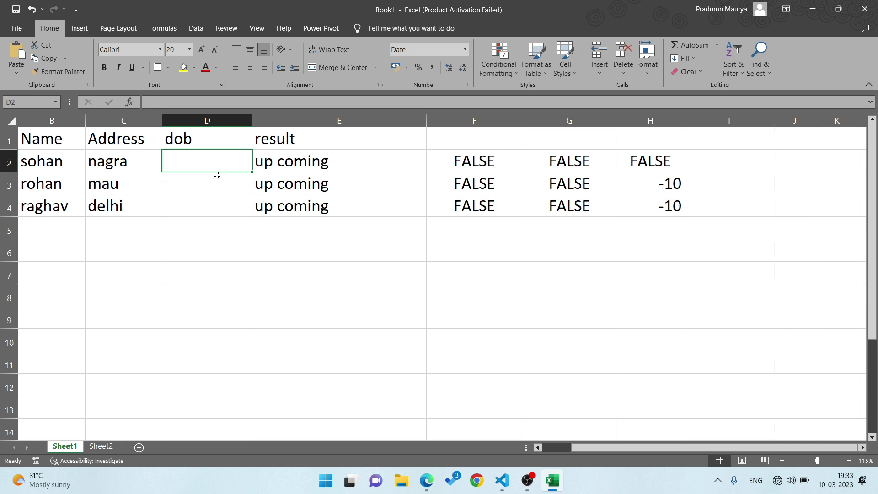
type("=day")
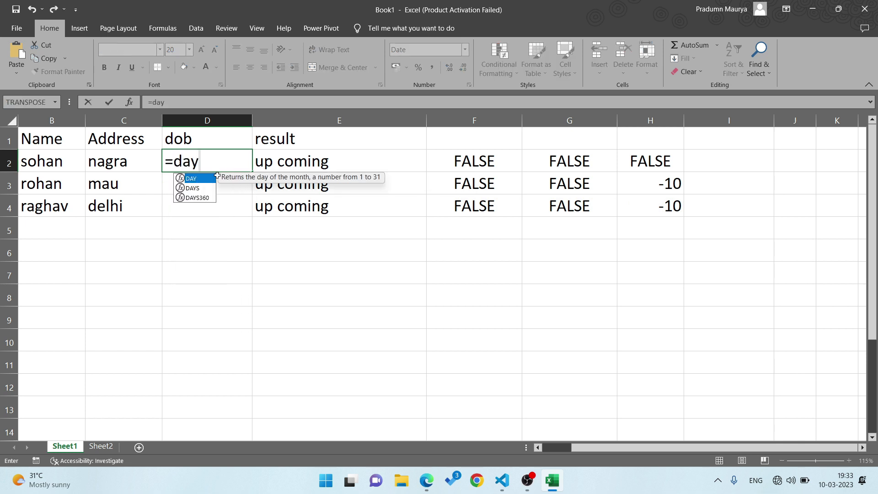
key("BackSpace")
key("Tab")
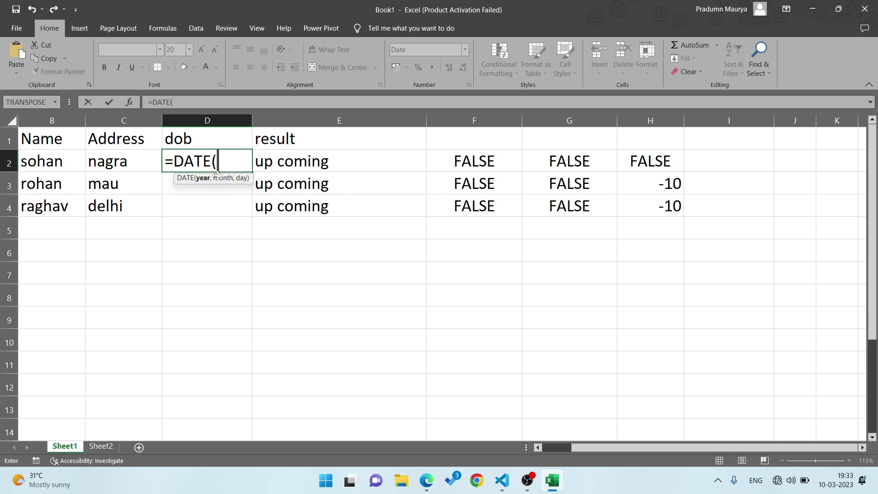
type("1998")
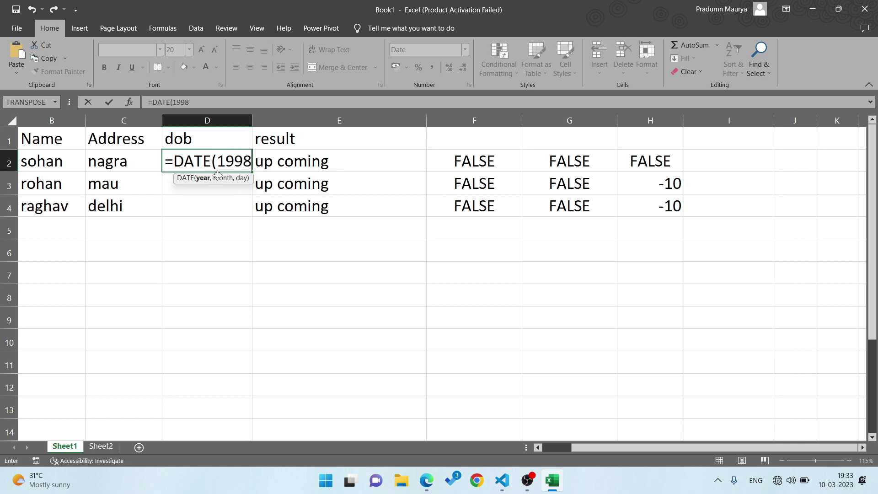
type(",")
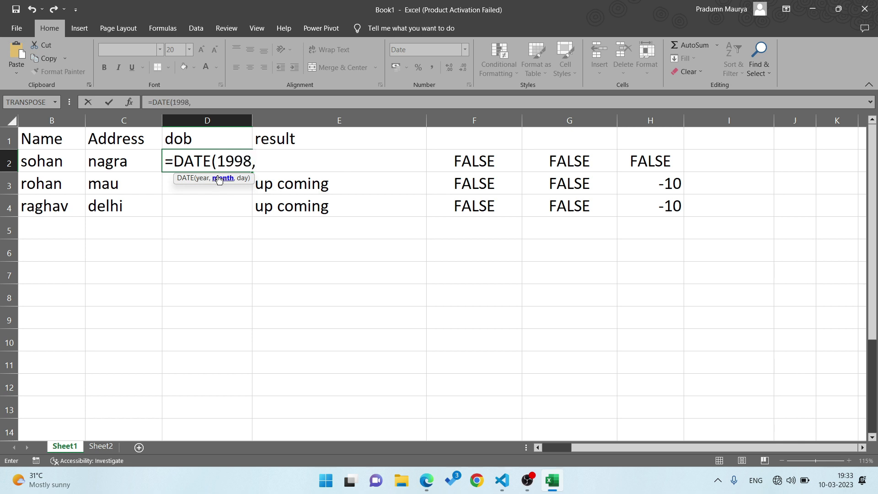
type("5")
type(",1")
type("5")
key("BackSpace")
key("BackSpace")
key("BackSpace")
key("BackSpace")
type("3,10")
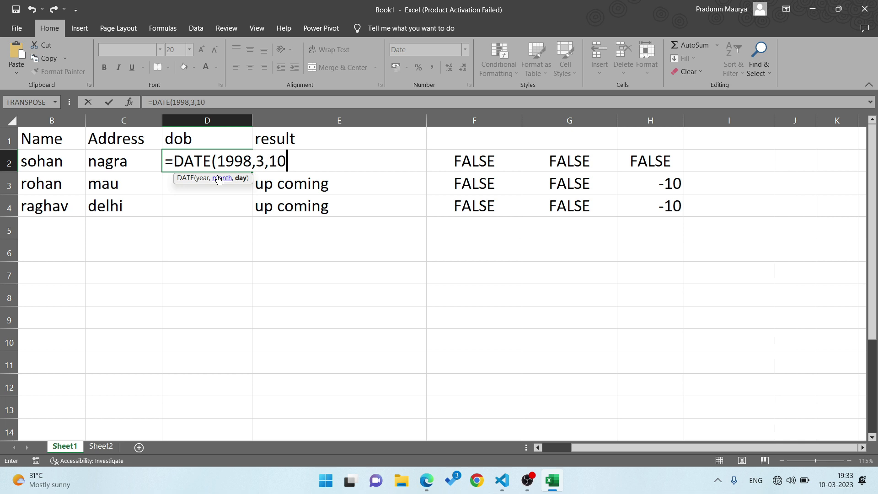
type(")")
key("Return")
key("Up")
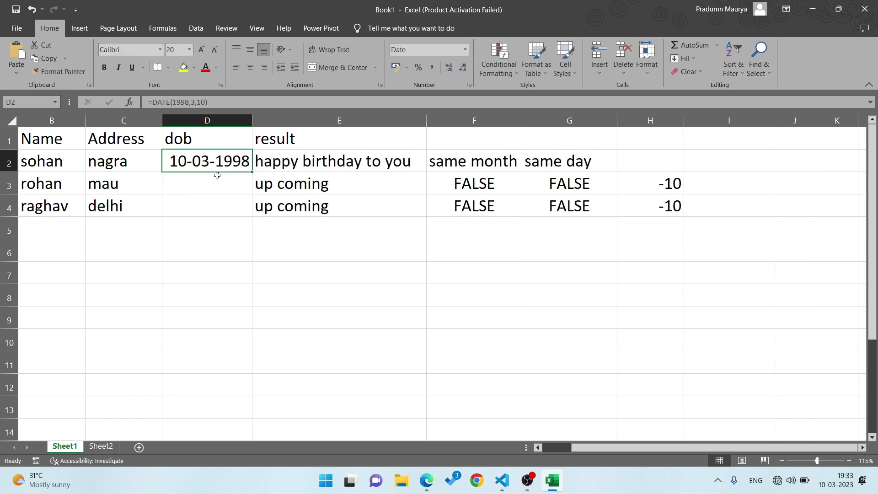
- Enter a past-year birth date in D3 with the DATE function, using the current month and tomorrow's day
key("Right")
key("Down")
key("Up")
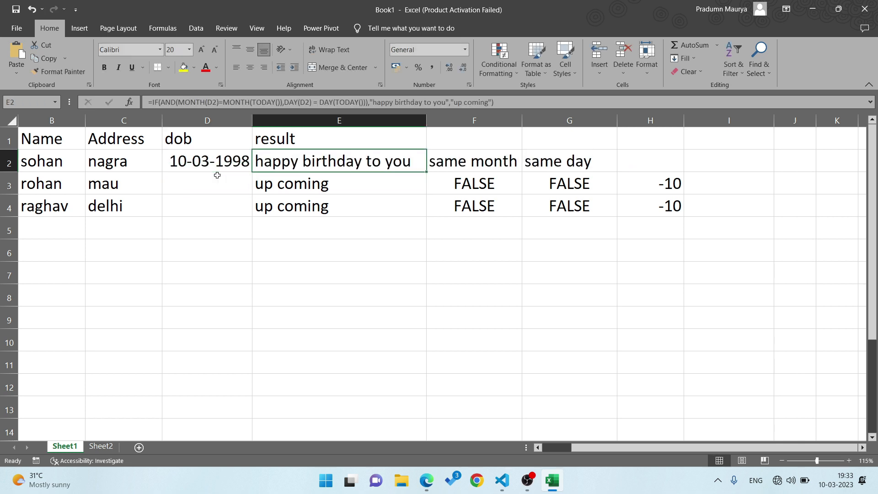
key("Down")
key("Left")
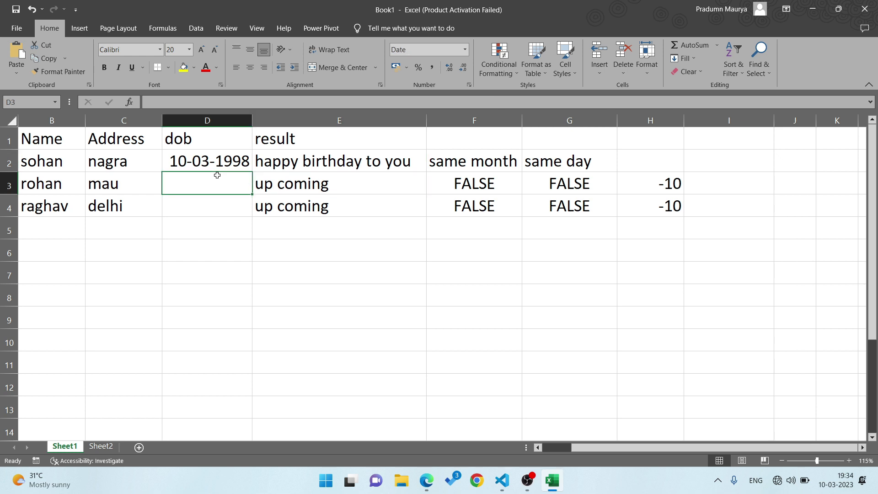
type("=")
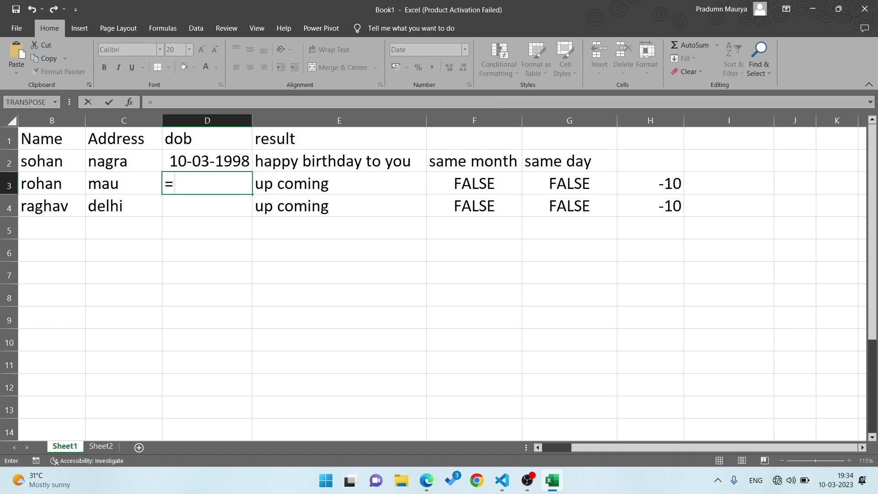
type("day")
key("Tab")
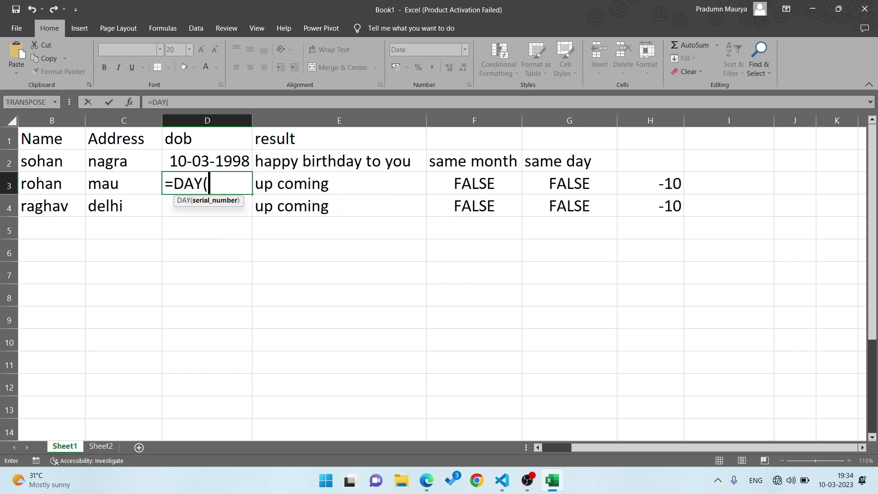
key("BackSpace")
key("BackSpace")
key("BackSpace")
type("at")
key("Tab")
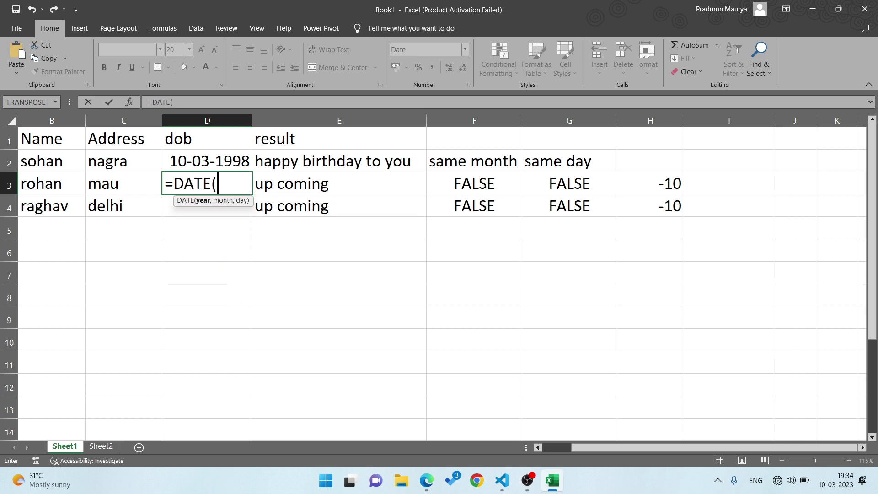
type("1998,")
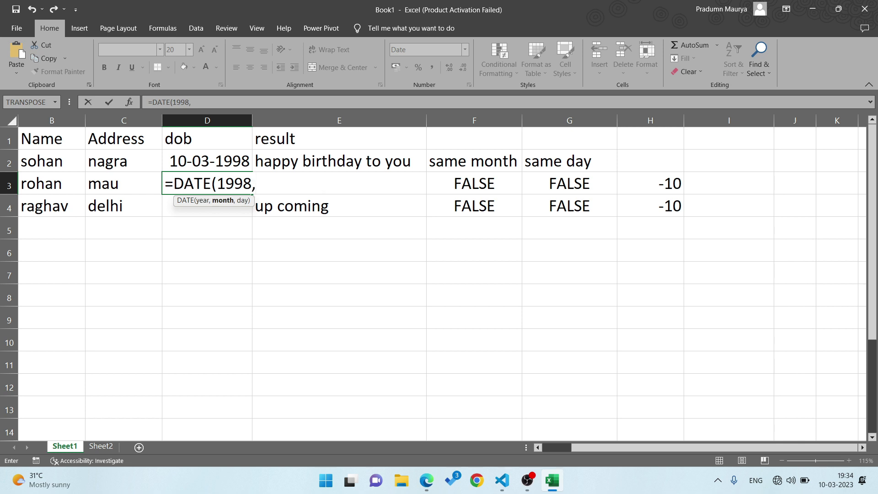
type("3,11)")
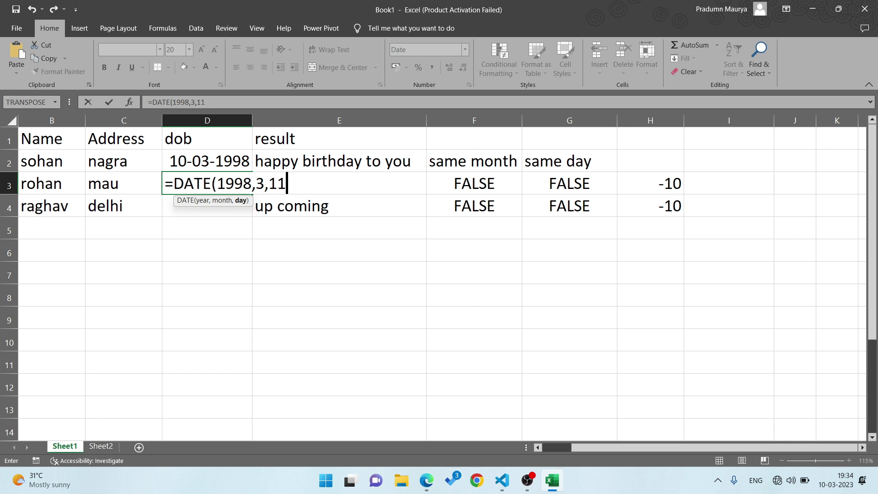
key("Return")
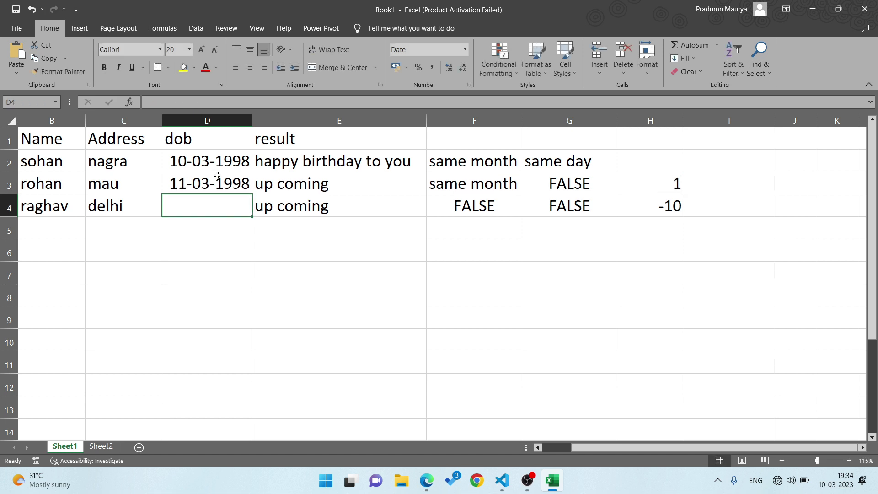
- Clear the month and day test formulas in helper cells F2:G4
key("Up")
key("Right")
key("Right")
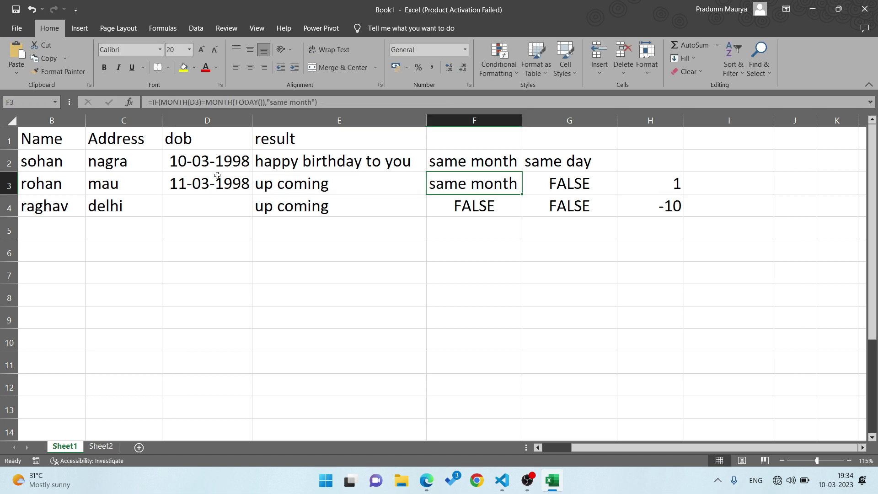
key("Up")
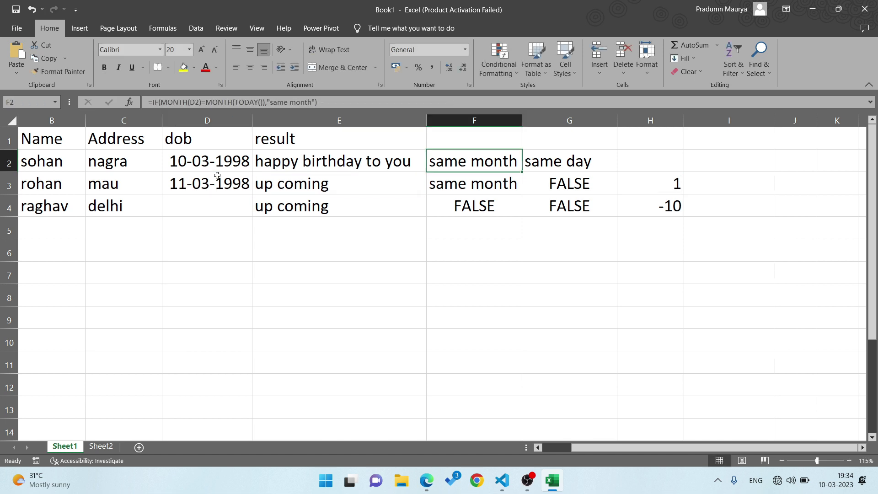
key("shift+Down")
key("shift+Down")
key("shift+Right")
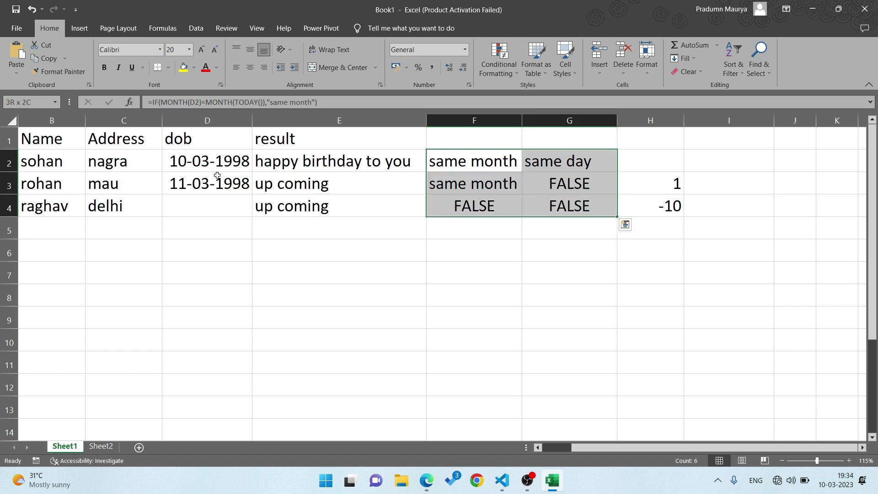
key("Delete")
- Clear the remaining combined month-and-day test formulas in H3:H4
key("Right")
key("Right")
key("Down")
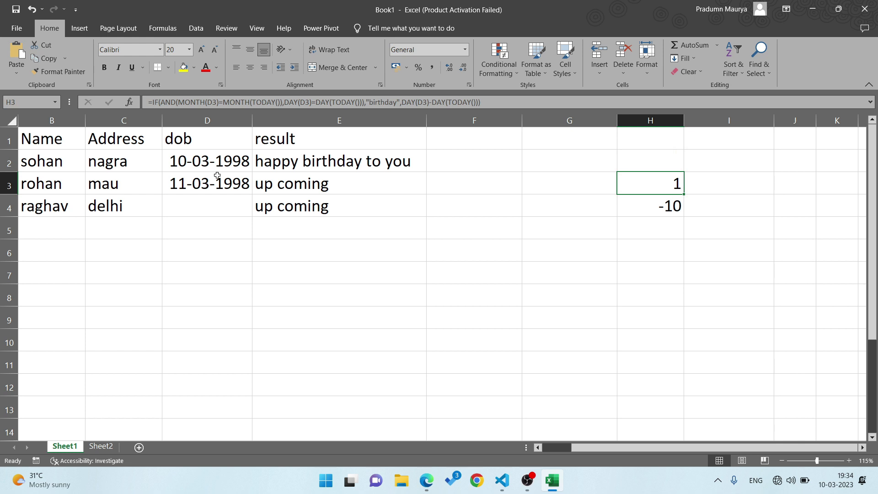
key("shift+Down")
key("Delete")
key("Return")
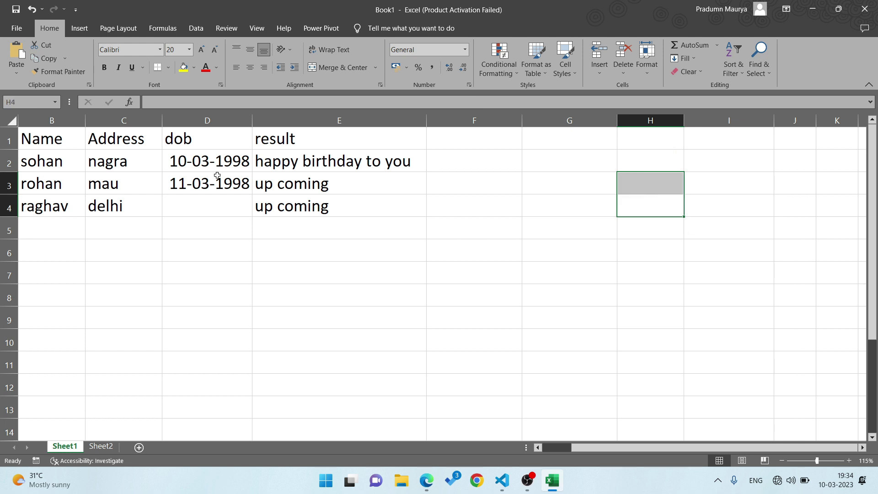
- Enter a past-year birth date in D4 with the DATE function, using next month and today's day number
key("Left")
key("Left")
key("Left")
key("Left")
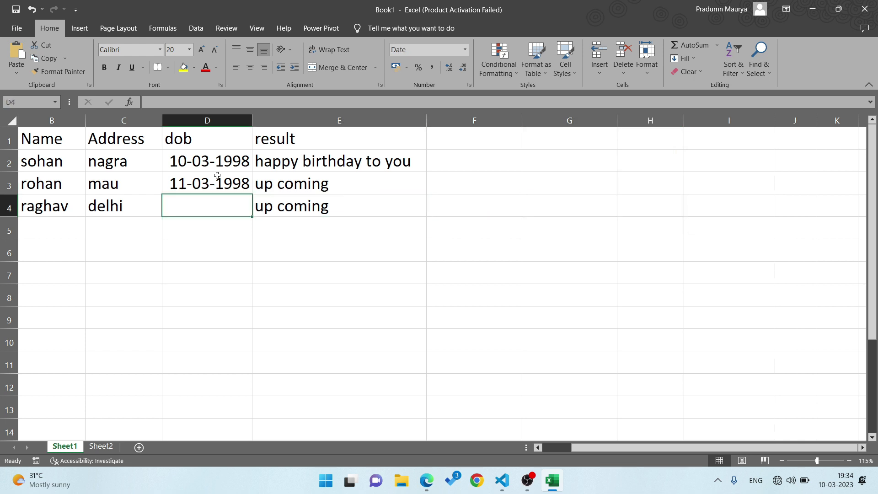
type("=da")
key("Tab")
type("199")
key("BackSpace")
key("BackSpace")
key("BackSpace")
type("200")
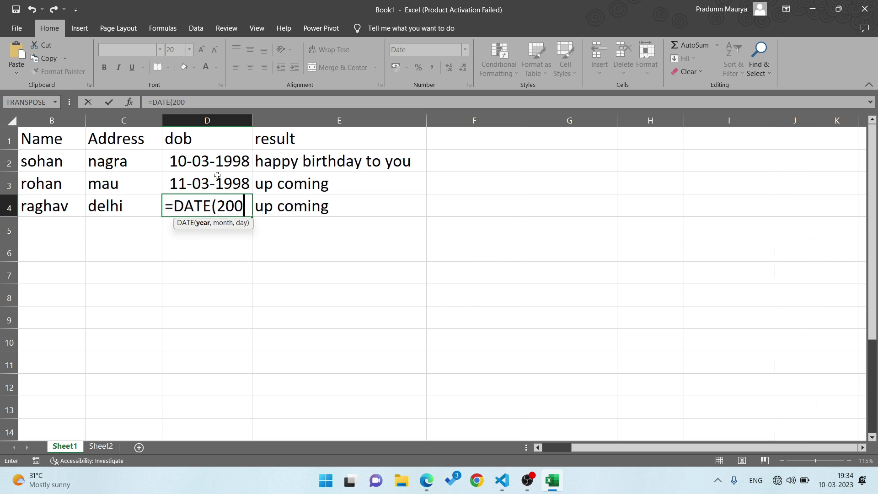
type("0,")
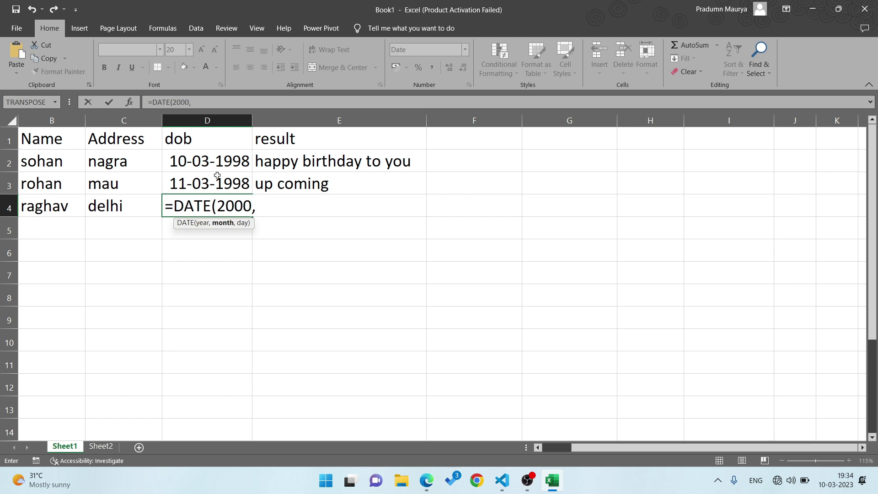
type("4,10)")
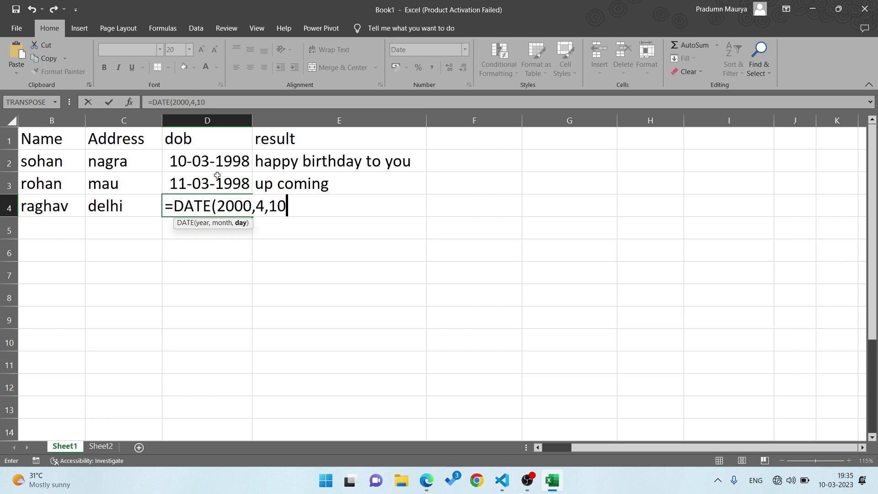
key("Return")
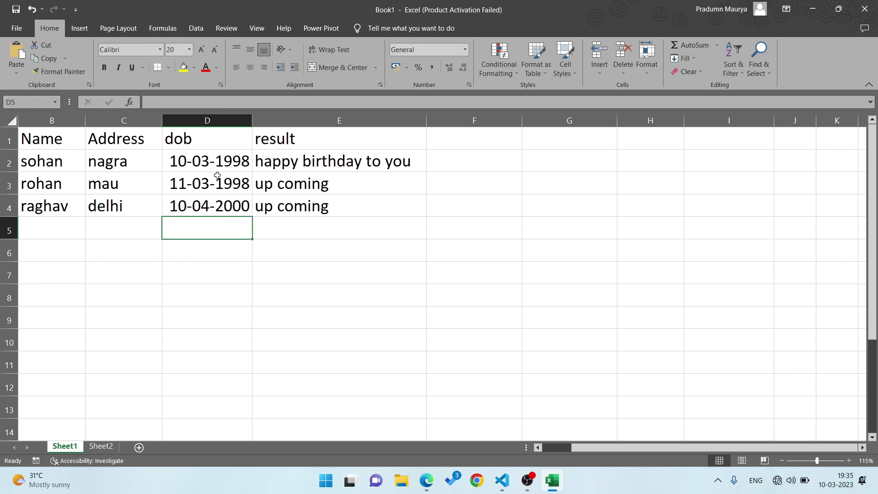
- Examine the DATE formulas in D2:D4 together with the name and address columns
key("Right")
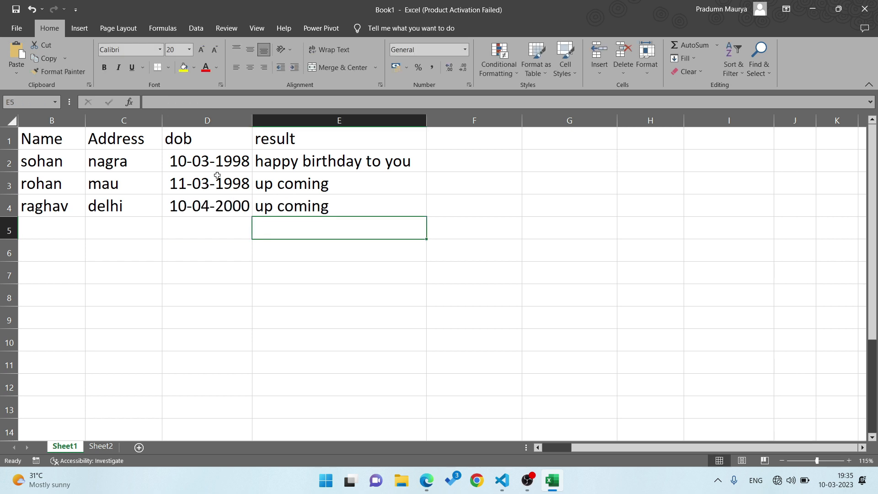
key("Up")
key("Left")
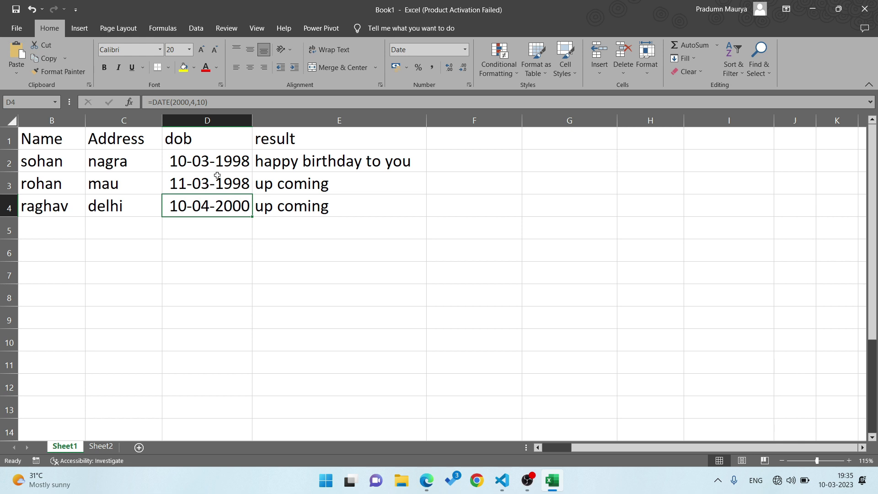
left_click(217, 176)
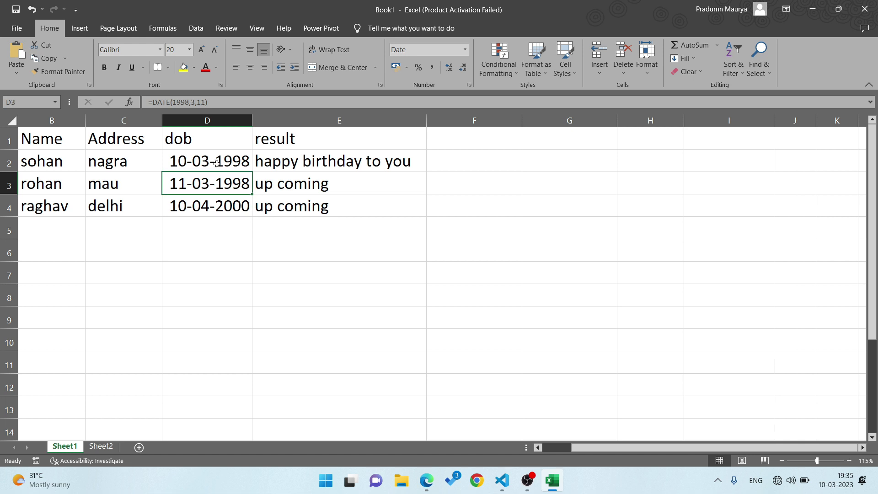
left_click(217, 162)
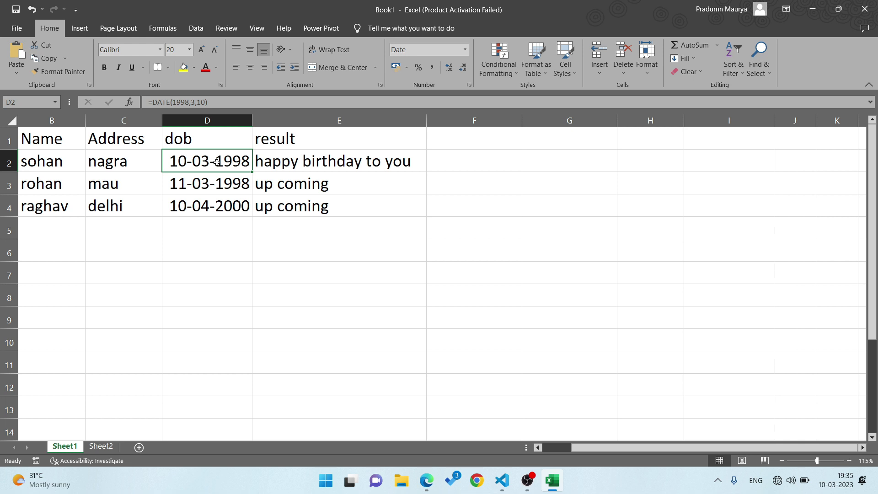
left_click(126, 153)
left_click(135, 182)
left_click(135, 227)
left_click(134, 209)
left_click(129, 168)
left_click(128, 136)
left_click(23, 137)
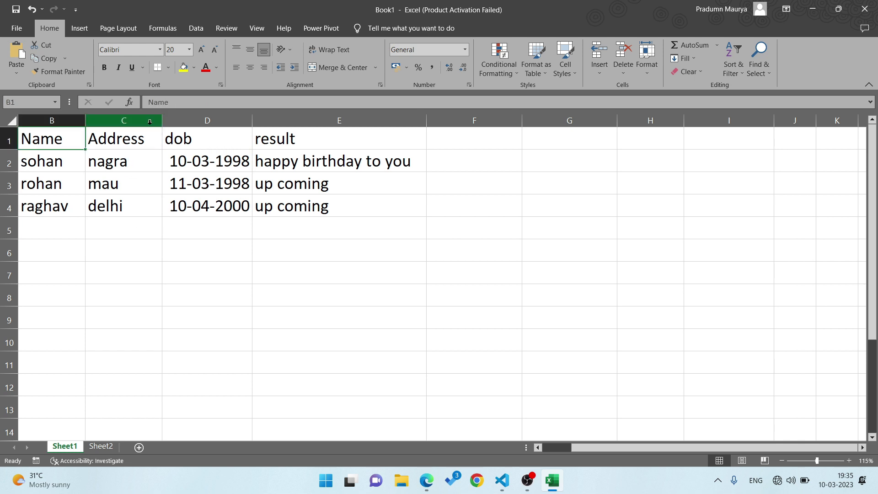
left_click(122, 120)
left_click(203, 120)
- Examine the result formulas in E2:E4 that choose between the birthday greeting and "up coming"
left_click(275, 139)
left_click(276, 175)
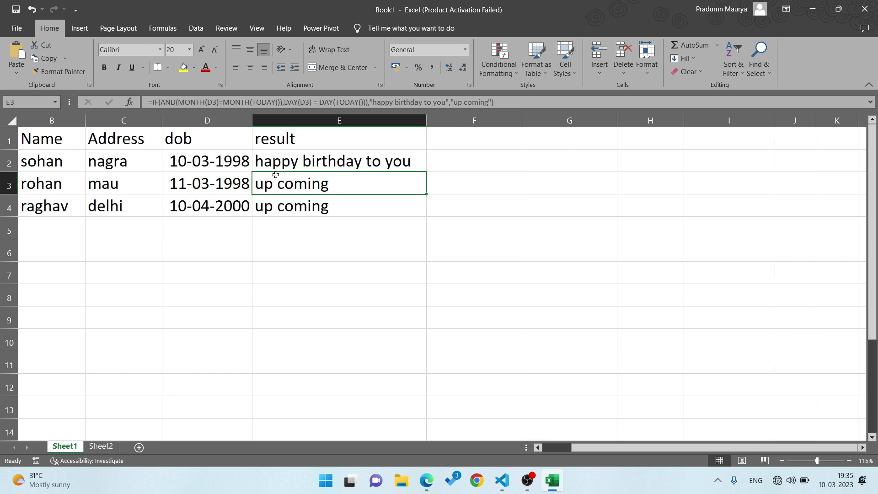
left_click(295, 168)
left_click(292, 187)
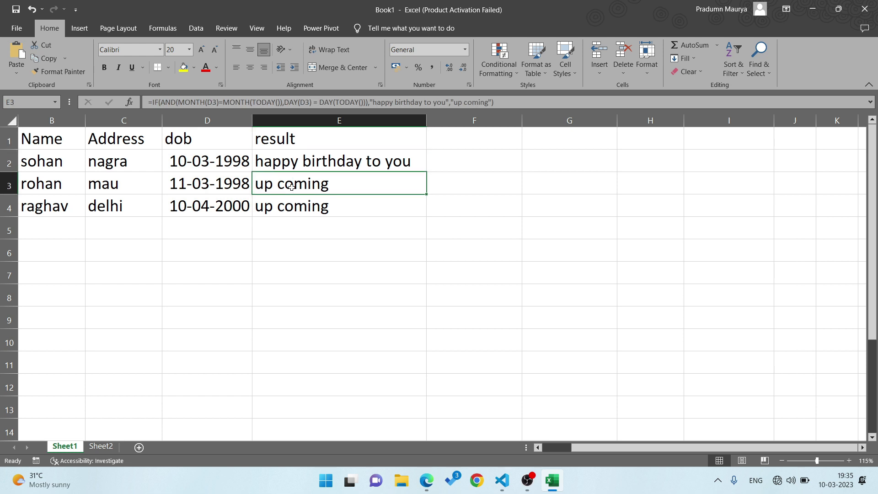
left_click(301, 210)
left_click(270, 158)
left_click_drag(269, 157, 291, 207)
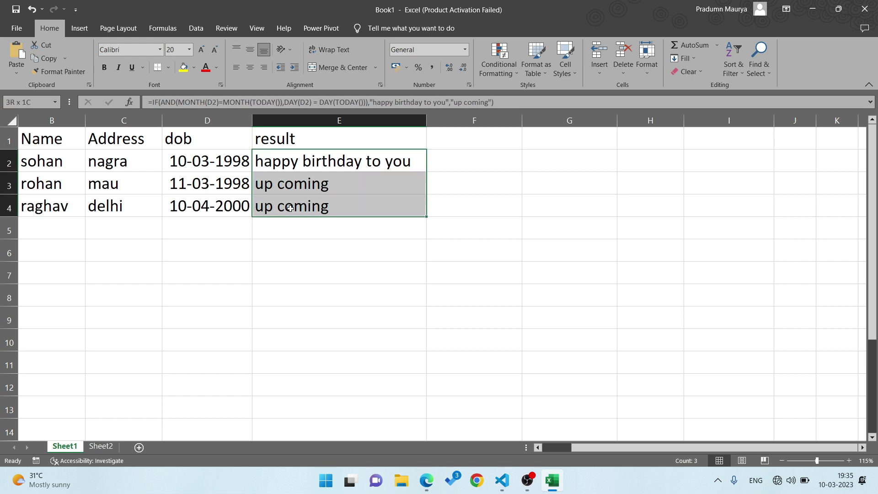
left_click(292, 141)
left_click(293, 192)
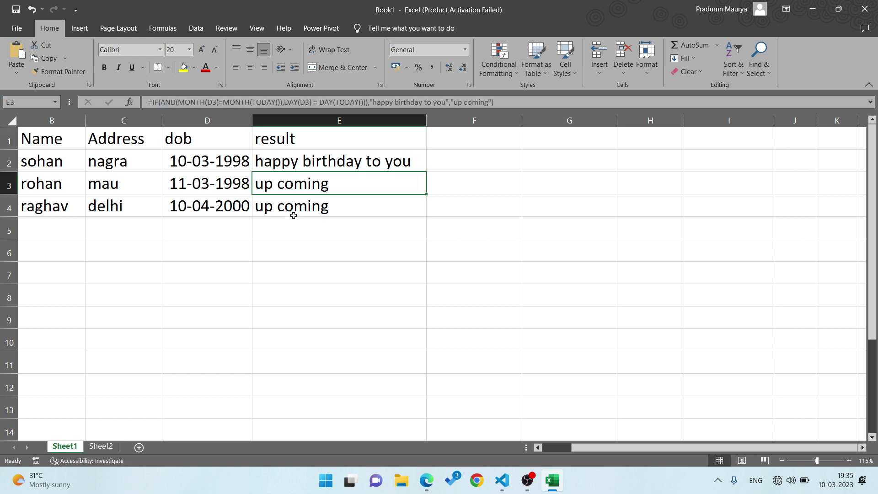
left_click(298, 167)
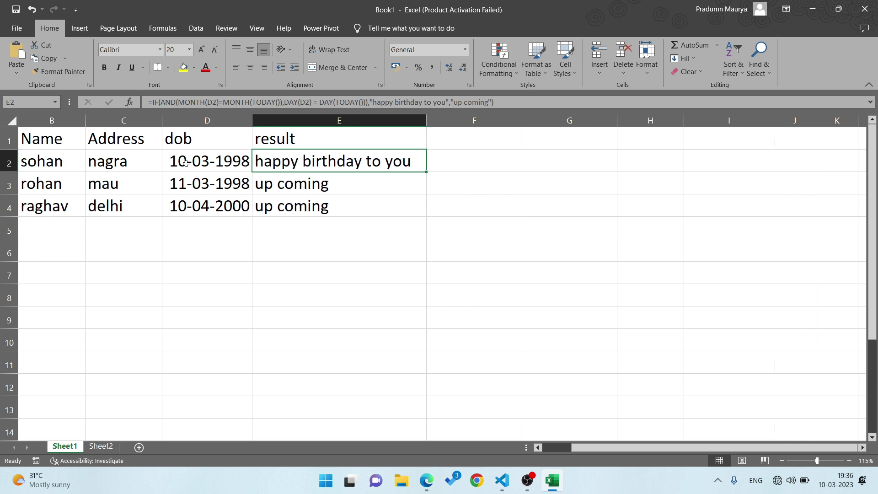
left_click(8, 119)
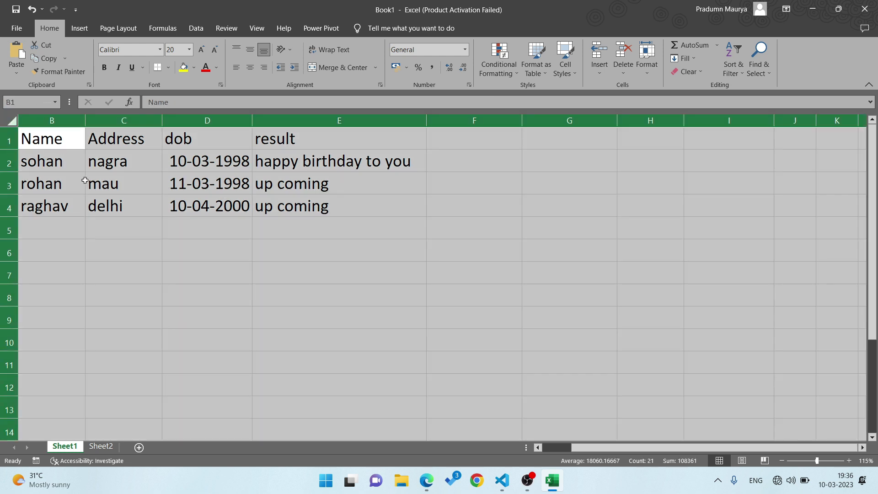
left_click(481, 267)
left_click(496, 76)
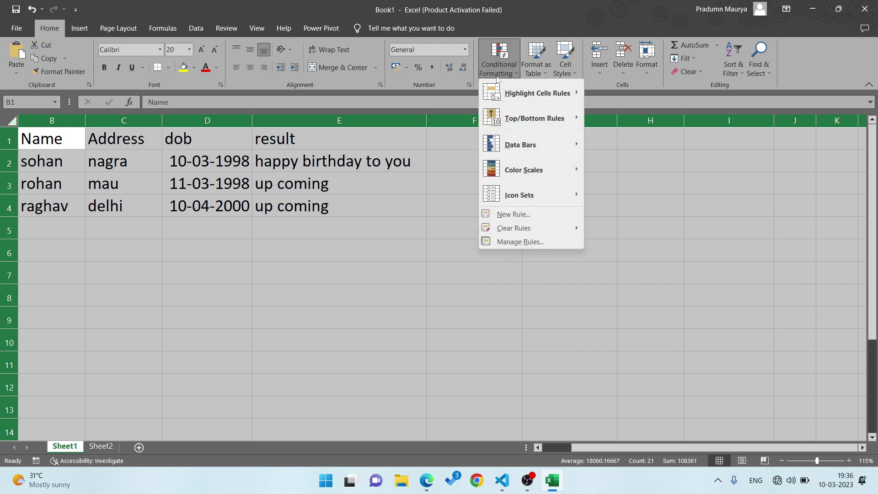
left_click(513, 213)
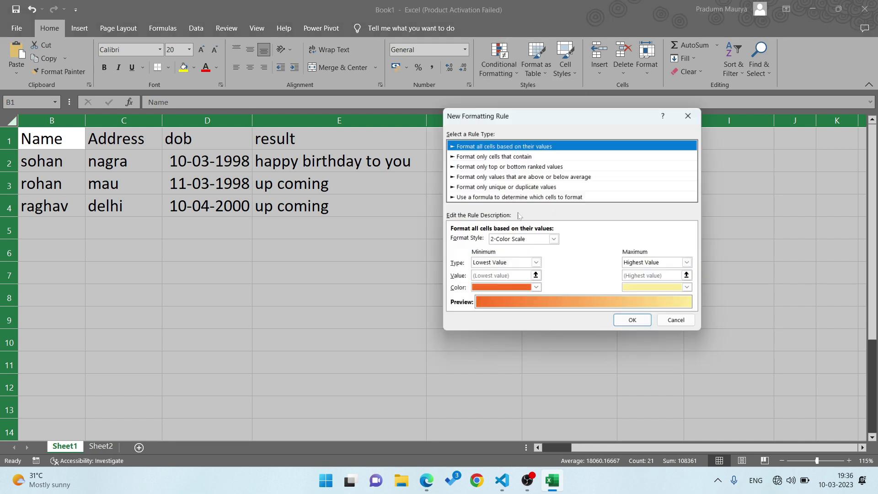
left_click(485, 196)
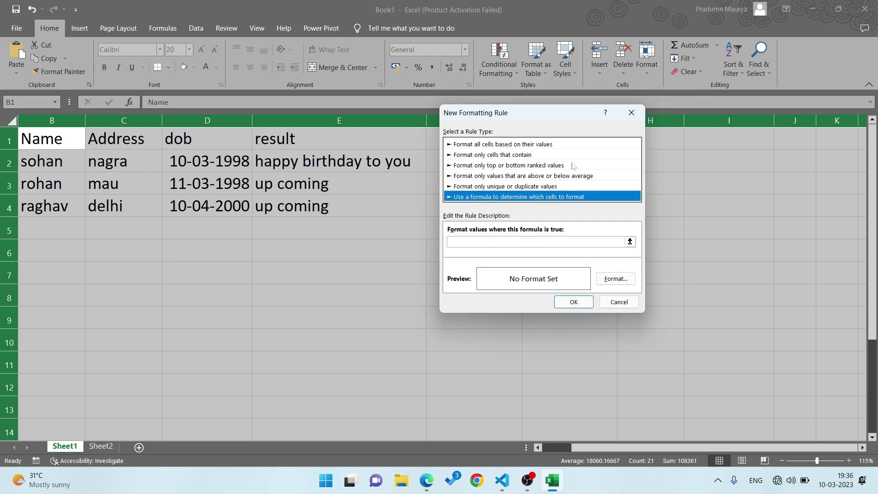
left_click(631, 112)
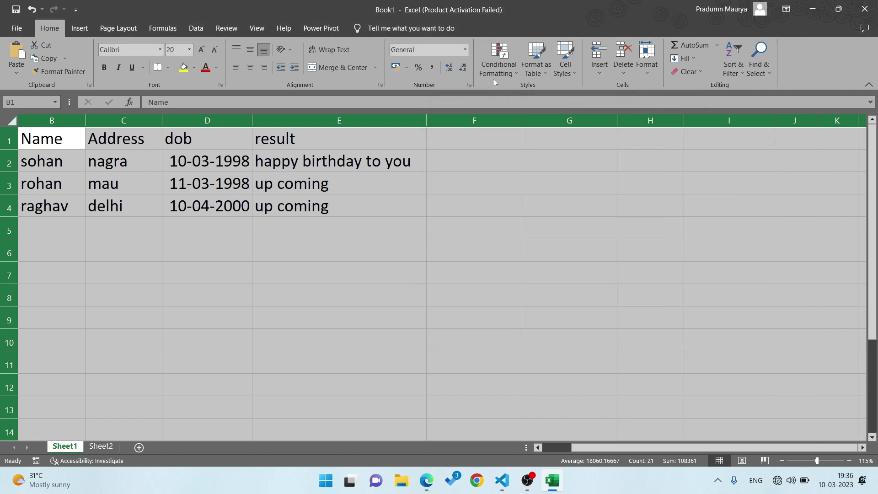
left_click(496, 71)
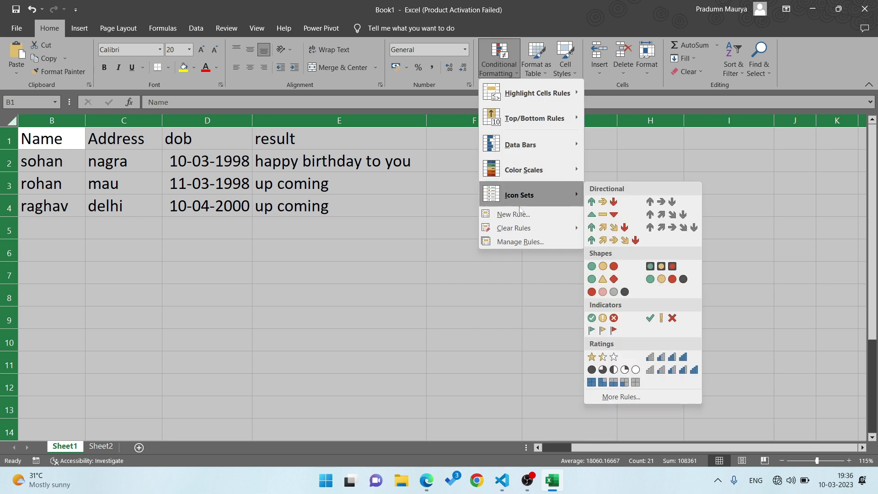
left_click(520, 213)
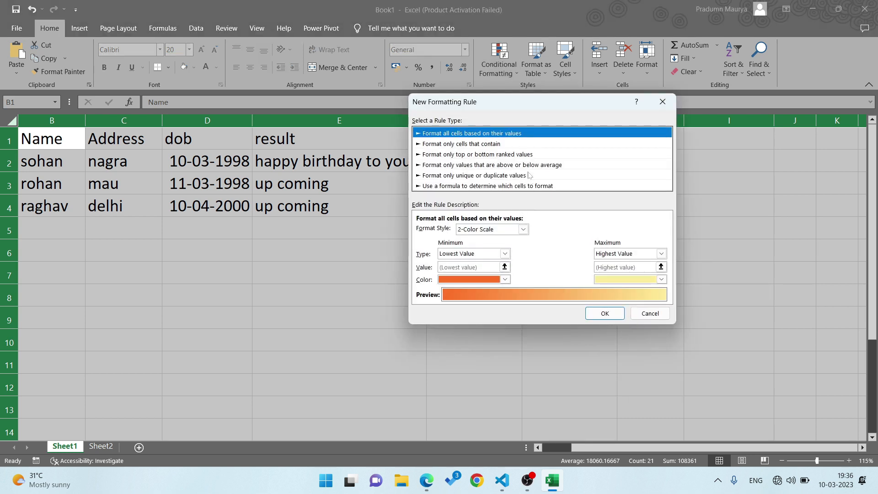
left_click(474, 186)
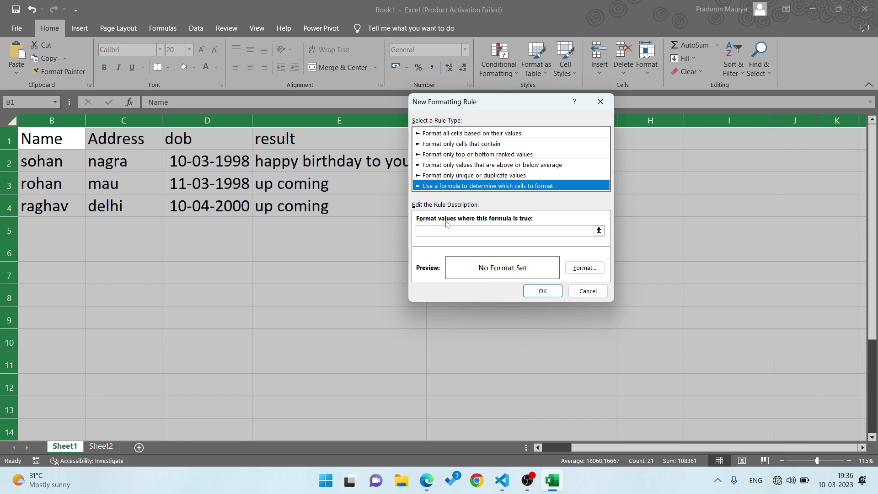
key("Tab")
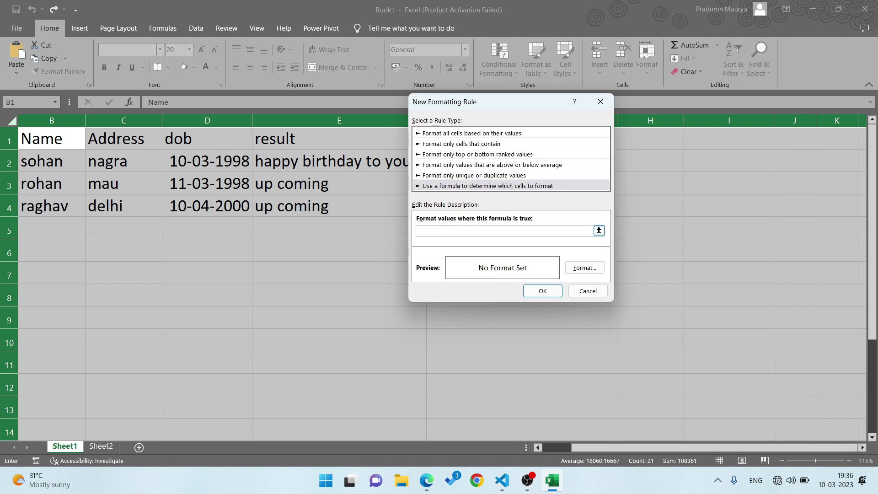
type("=")
type("and(")
key("Escape")
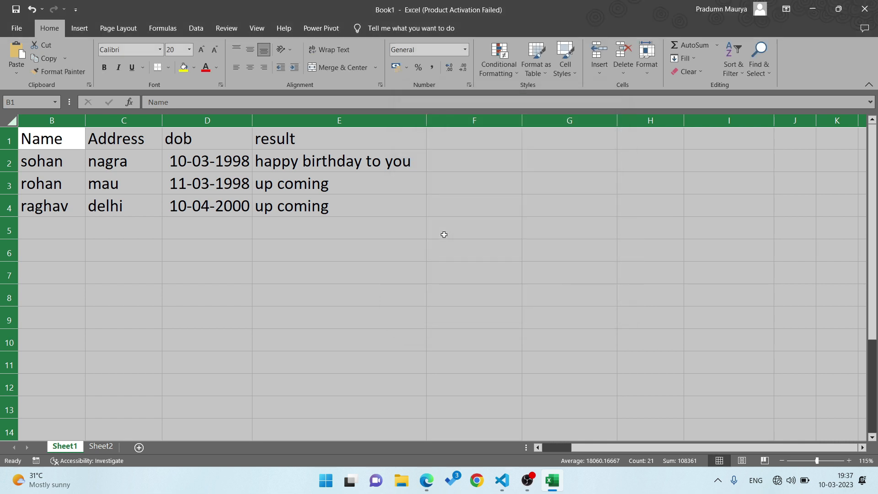
- Open E2's result formula for editing and highlight its whole AND condition comparing the month and day of D2 with today
left_click(311, 181)
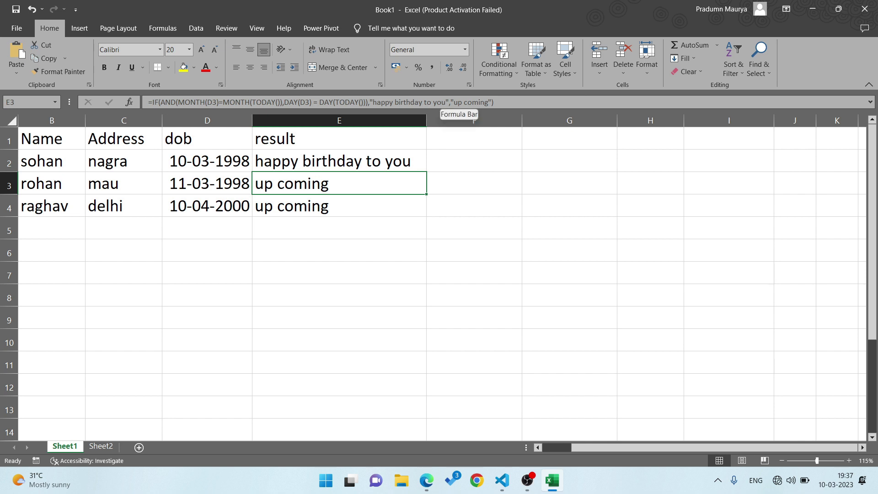
left_click(369, 102)
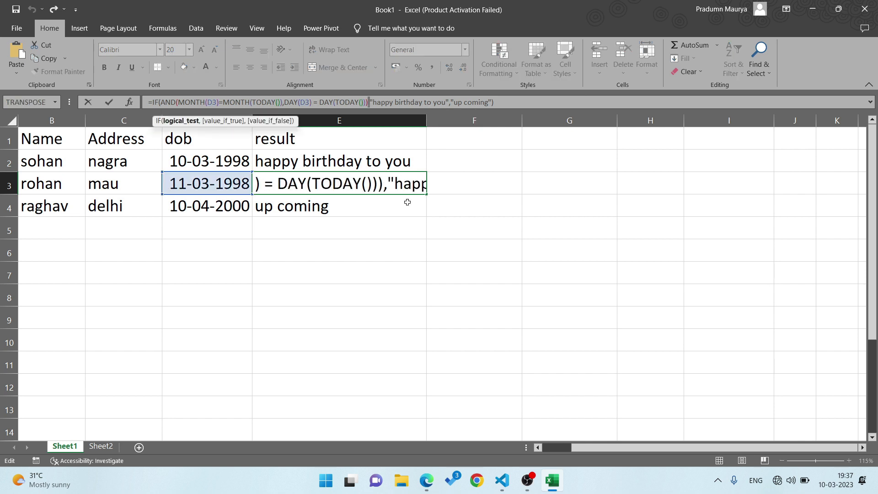
key("ctrl+Return")
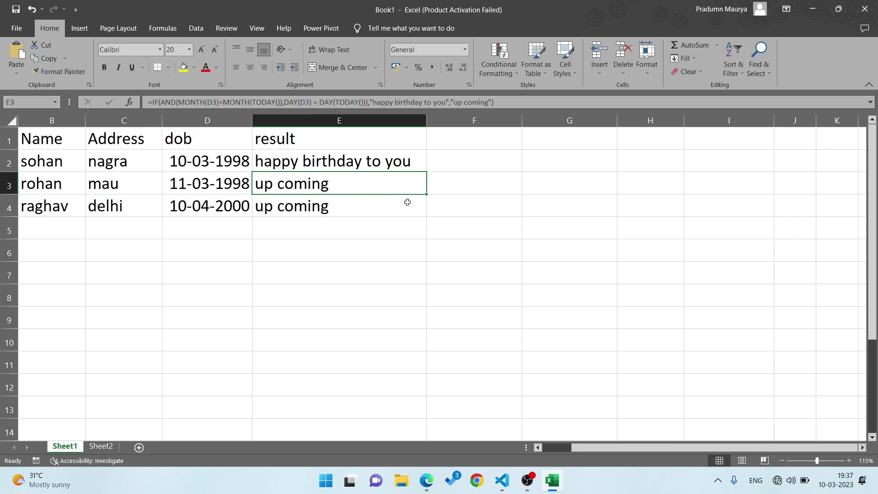
key("Up")
key("F2")
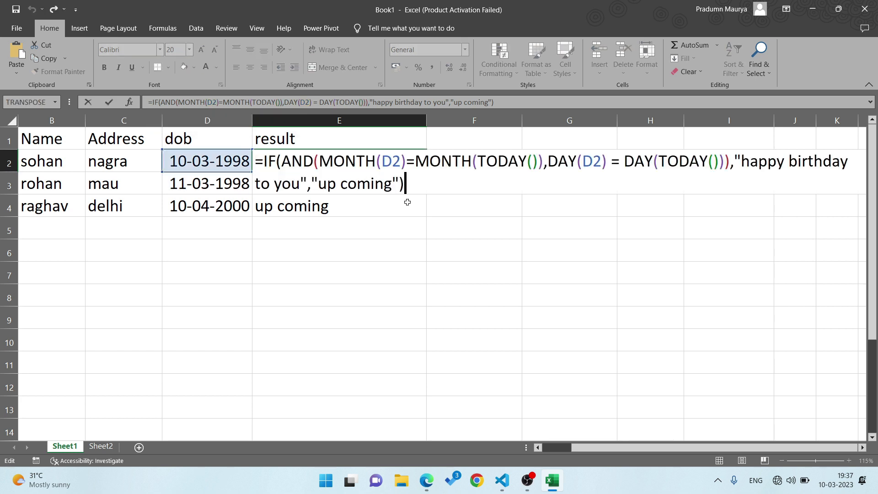
key("Up")
key("Left")
key("Left")
key("Left")
key("Left")
key("Left")
key("Left")
key("Left")
key("Left")
key("Left")
key("Left")
key("Left")
key("Left")
key("Left")
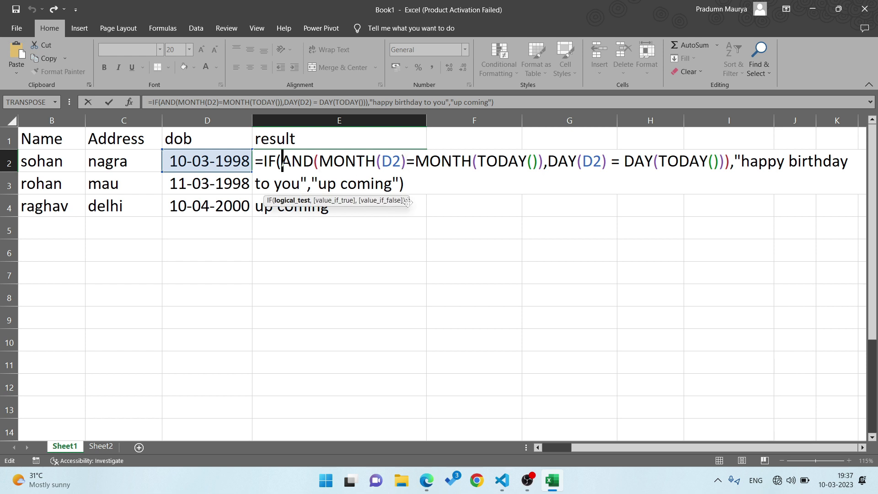
key("shift+Right")
key("shift+Right")
key("shift+Right")
key("shift+Right")
key("shift+Right")
key("shift+Right")
key("shift+Right")
key("shift+Right")
key("shift+Right")
key("shift+Right")
key("shift+Right")
key("shift+Right")
key("shift+Right")
key("shift+Right")
key("shift+Right")
key("shift+Right")
key("shift+Right")
key("shift+Right")
key("shift+Right")
key("shift+Right")
key("shift+Right")
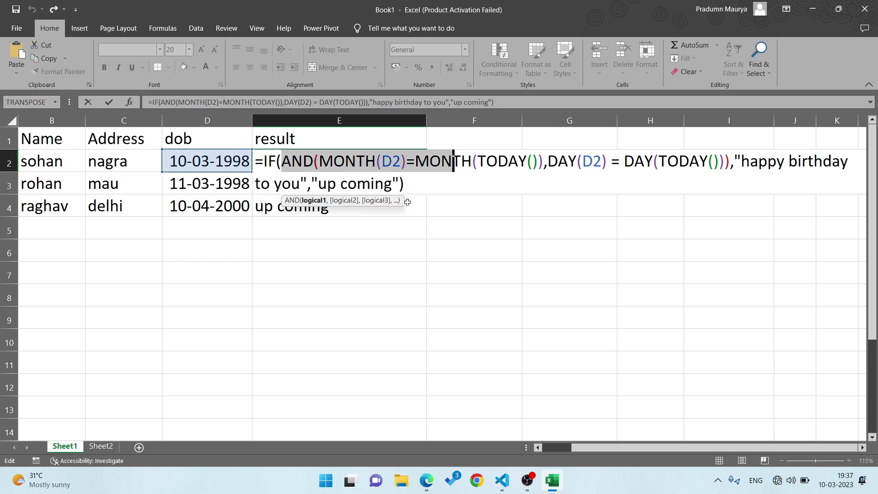
key("shift+Right")
key("shift+Right")
key("shift+Right")
key("shift+Right")
key("shift+Right")
key("shift+Right")
key("shift+Right")
key("shift+Right")
key("shift+Right")
key("shift+Right")
key("shift+Right")
key("shift+Right")
key("shift+Right")
key("shift+Right")
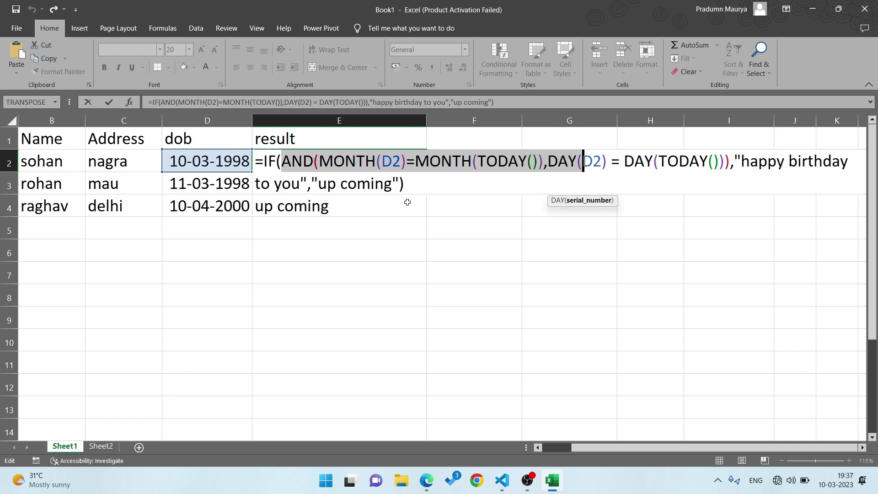
key("shift+Right")
key("shift+Right")
key("shift+Right")
key("shift+Right")
key("shift+Right")
key("shift+Right")
key("shift+Right")
key("shift+Right")
key("shift+Right")
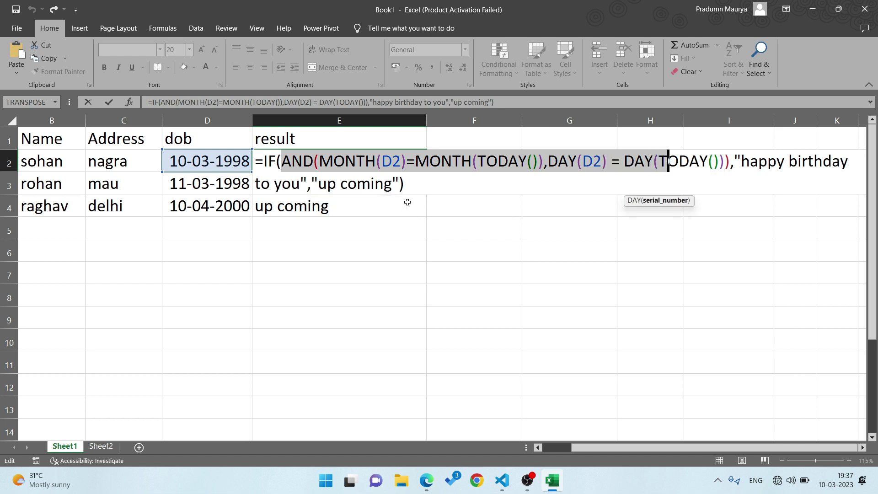
key("shift+Right")
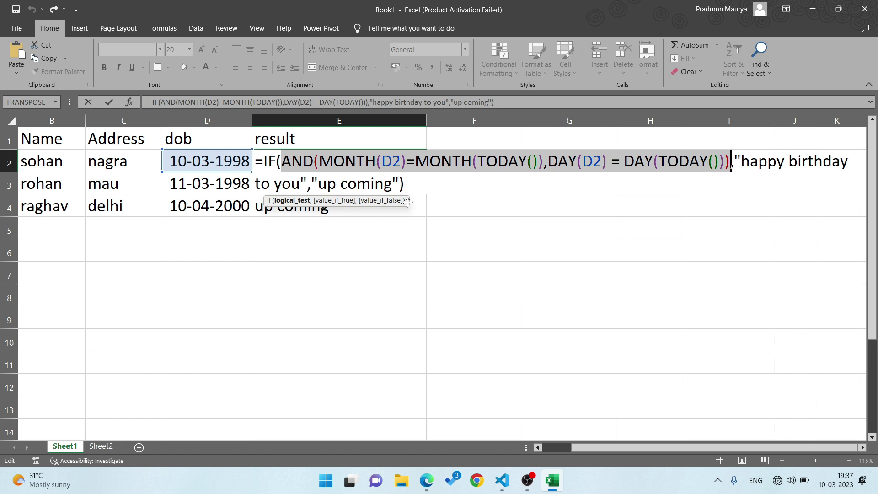
- Change the D2 references inside both MONTH and DAY of E2's AND condition to the column-locked $D2
key("Left")
key("Left")
key("Left")
key("Left")
key("Left")
key("Left")
key("Left")
key("Left")
key("Left")
key("Left")
key("Left")
key("Left")
key("Left")
key("Left")
key("Left")
key("Left")
key("Left")
key("Left")
key("Left")
key("Left")
key("Left")
key("Left")
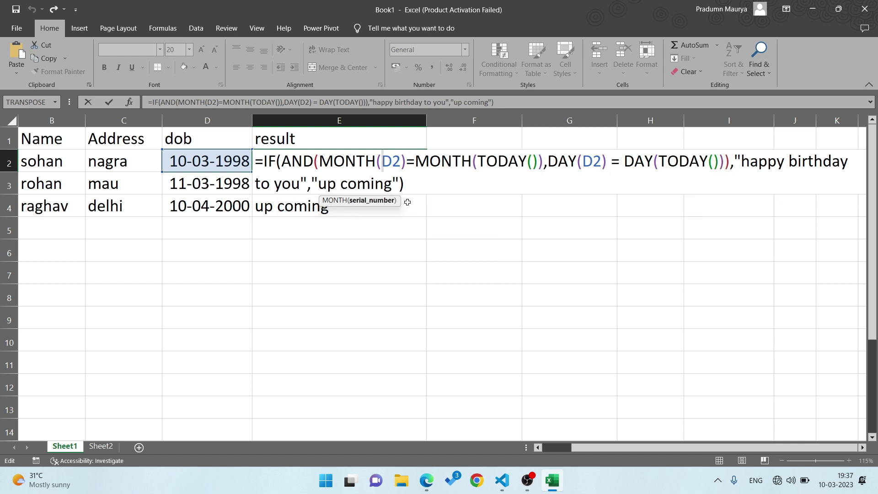
type("$")
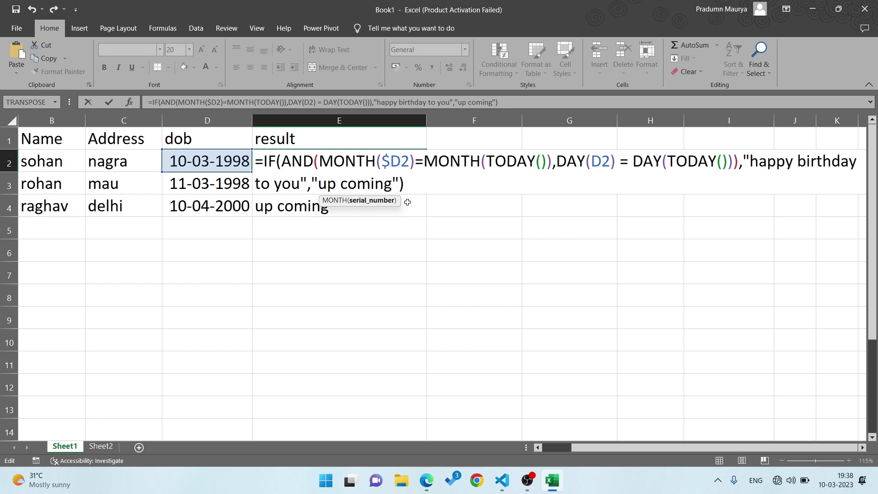
key("Right")
key("Right")
key("Right")
key("Right")
key("Right")
key("Right")
key("Right")
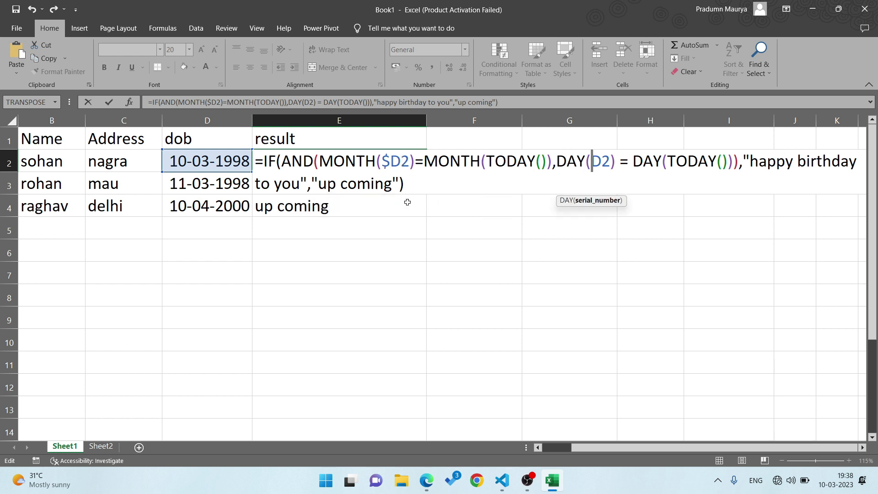
type("$")
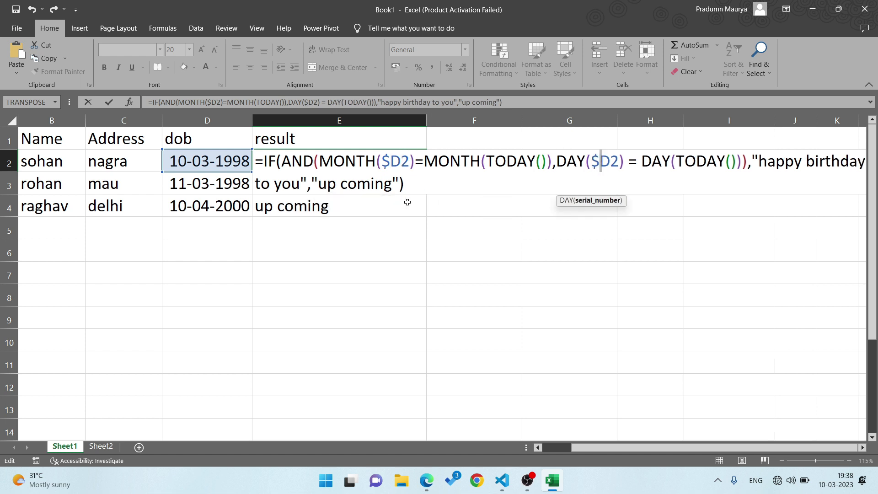
- Copy the whole AND condition with its $D2 references from E2's formula and leave the cell without keeping the edit
key("Left")
key("Left")
key("Left")
key("Left")
key("Left")
key("Left")
key("Left")
key("Left")
key("Left")
key("Left")
key("Left")
key("Left")
key("Left")
key("Left")
key("Left")
key("Left")
key("Left")
key("Left")
key("Left")
key("Left")
key("Left")
key("Left")
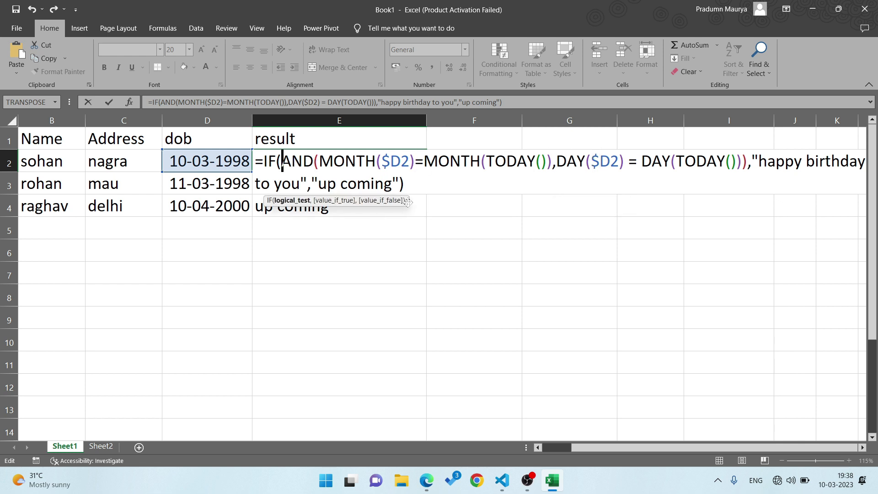
key("shift+Right")
key("shift+Right")
key("shift+Right")
key("shift+Right")
key("shift+Right")
key("shift+Right")
key("shift+Right")
key("shift+Right")
key("shift+Right")
key("shift+Right")
key("shift+Right")
key("shift+Right")
key("shift+Right")
key("shift+Right")
key("shift+Right")
key("shift+Right")
key("shift+Right")
key("shift+Right")
key("shift+Right")
key("shift+Right")
key("shift+Right")
key("shift+Right")
key("shift+Right")
key("shift+Right")
key("shift+Right")
key("shift+Right")
key("shift+Right")
key("shift+Right")
key("shift+Right")
key("shift+Right")
key("shift+Right")
key("shift+Right")
key("shift+Right")
key("shift+Right")
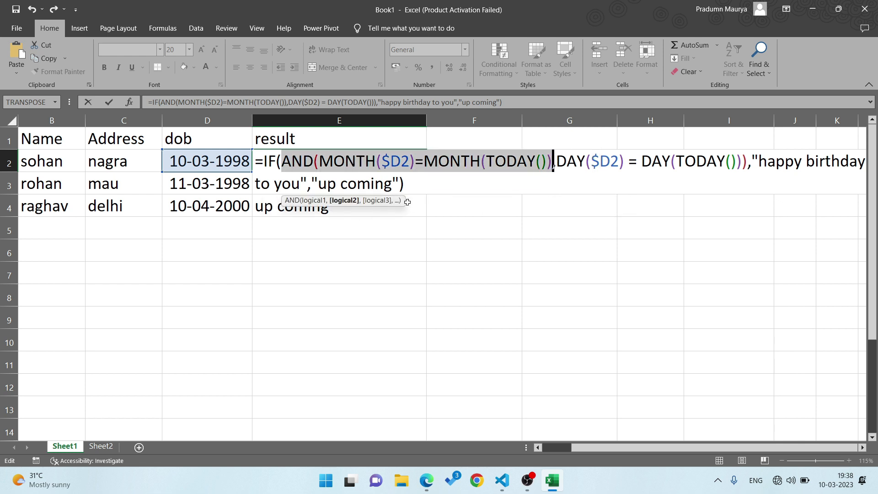
key("shift+Right")
key("shift+Right")
key("shift+Right")
key("shift+Right")
key("shift+Right")
key("shift+Right")
key("shift+Right")
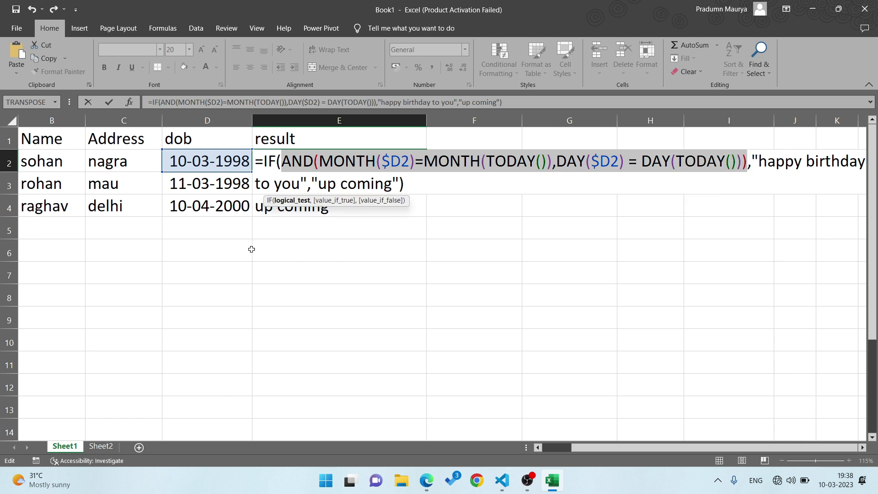
left_click(206, 250)
key("Escape")
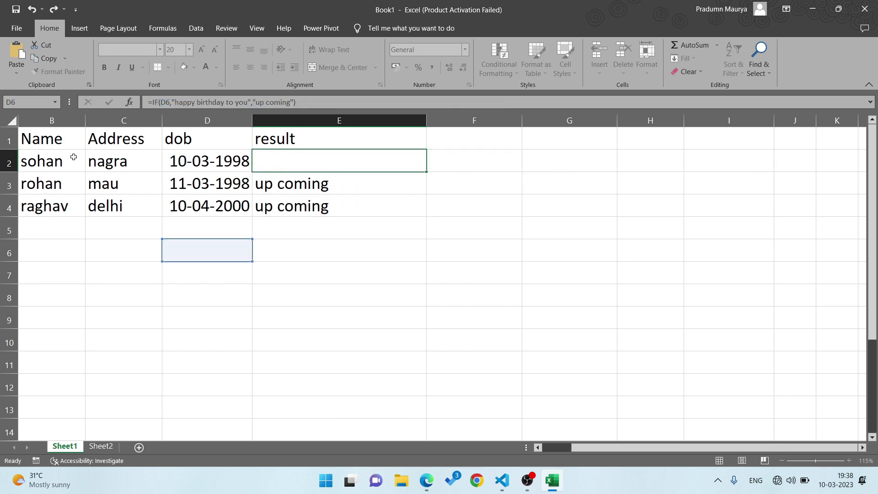
- Create a formula-based conditional formatting rule for the whole sheet, pasting the copied AND condition with its $D2 references as the formula
left_click(9, 119)
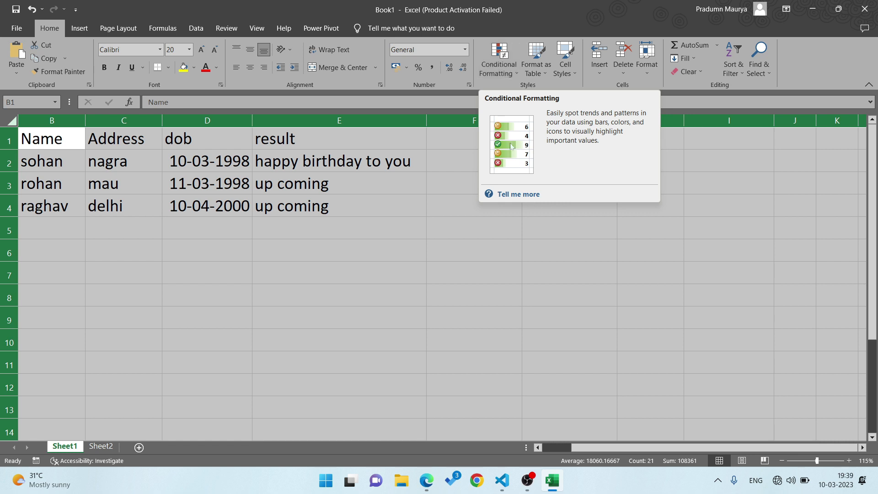
left_click(506, 76)
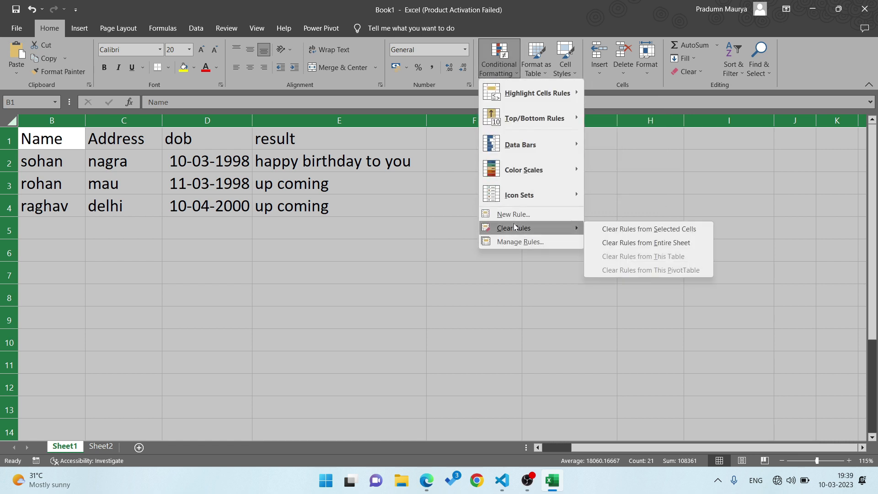
left_click(516, 213)
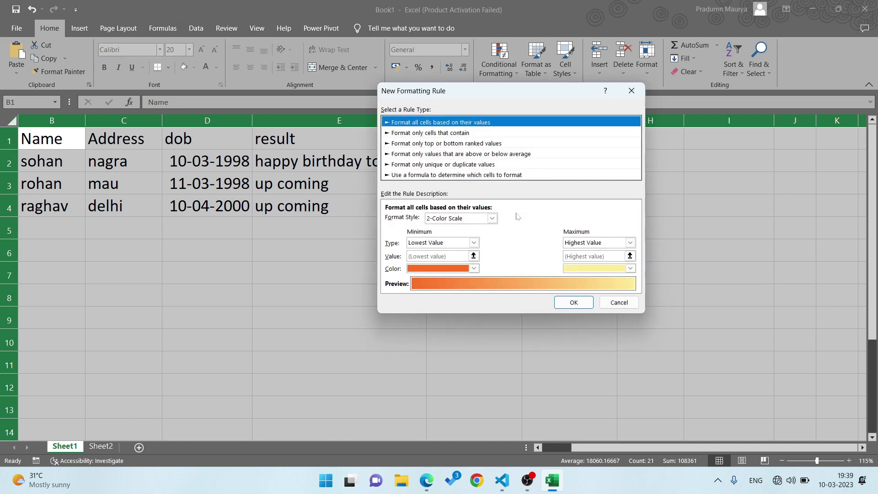
left_click(468, 175)
left_click(457, 220)
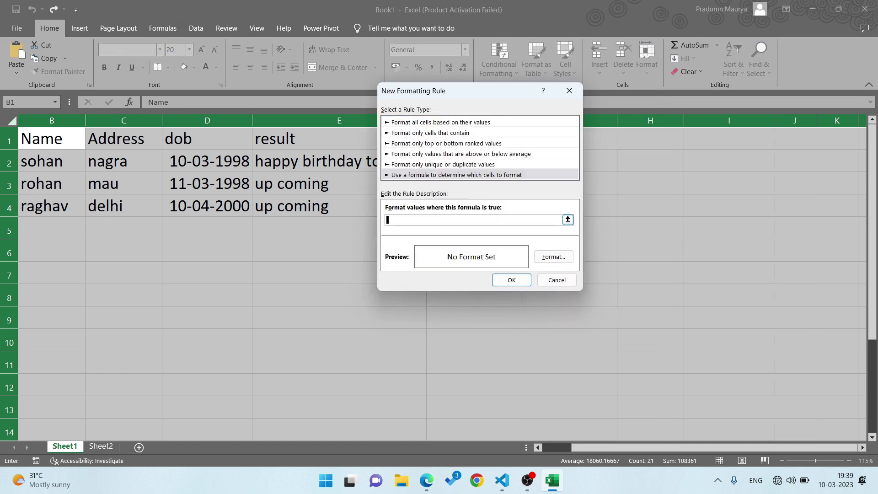
type("=")
key("ctrl+v")
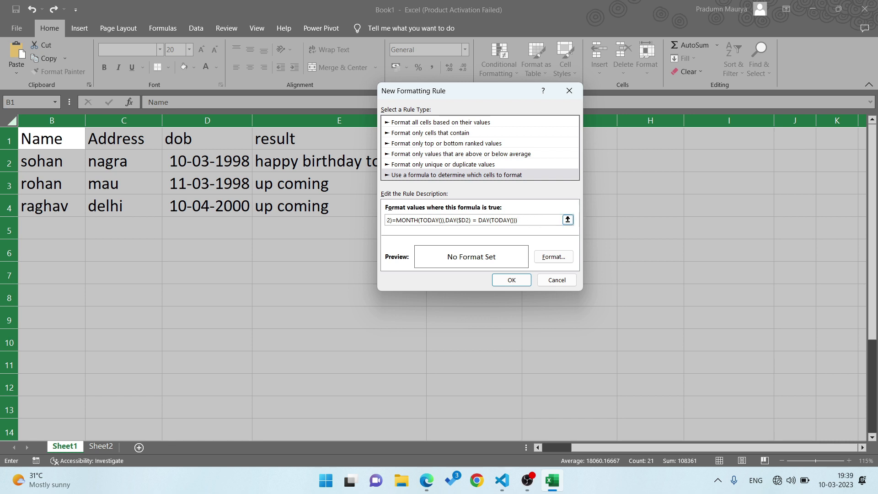
- Examine the rule's AND formula from its equals sign through its closing parentheses
key("shift+Left")
key("shift+Left")
key("shift+Left")
key("shift+Left")
key("shift+Left")
key("shift+Left")
key("shift+Left")
key("shift+Left")
key("shift+Left")
key("shift+Left")
key("shift+Left")
key("shift+Left")
key("shift+Left")
key("shift+Left")
key("shift+Left")
key("shift+Left")
key("shift+Left")
key("shift+Left")
key("shift+Left")
key("shift+Left")
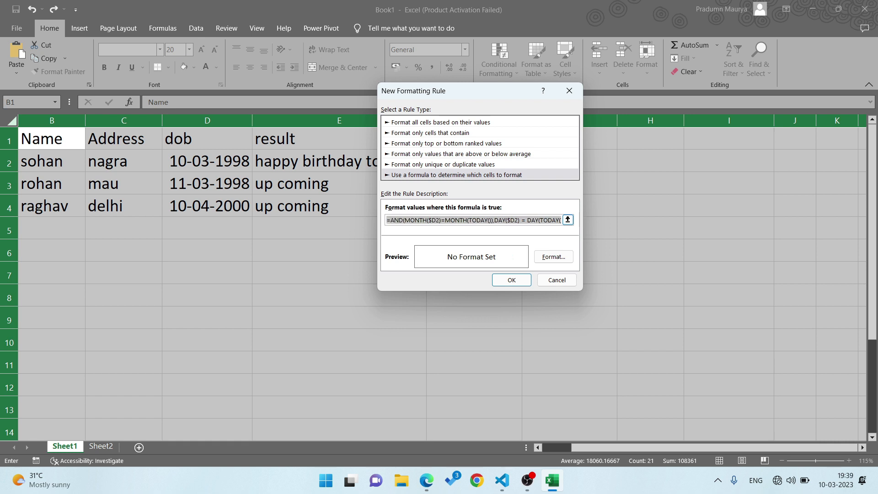
key("shift+Right")
key("shift+Right")
key("shift+Right")
key("shift+Right")
type(")))")
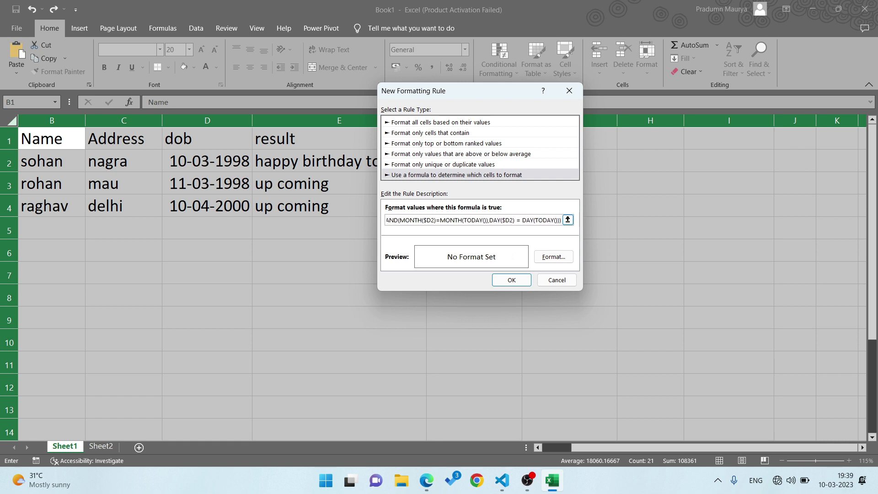
left_click_drag(543, 220, 386, 220)
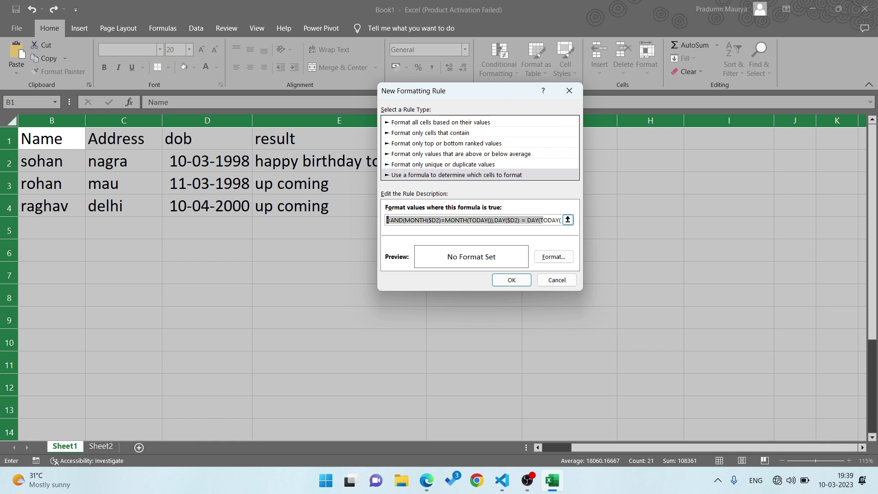
- Clear the accidentally overwritten rule formula and paste =AND(MONTH($D2)=MONTH(TODAY()),DAY($D2) = DAY(TODAY())) again
left_click(137, 139)
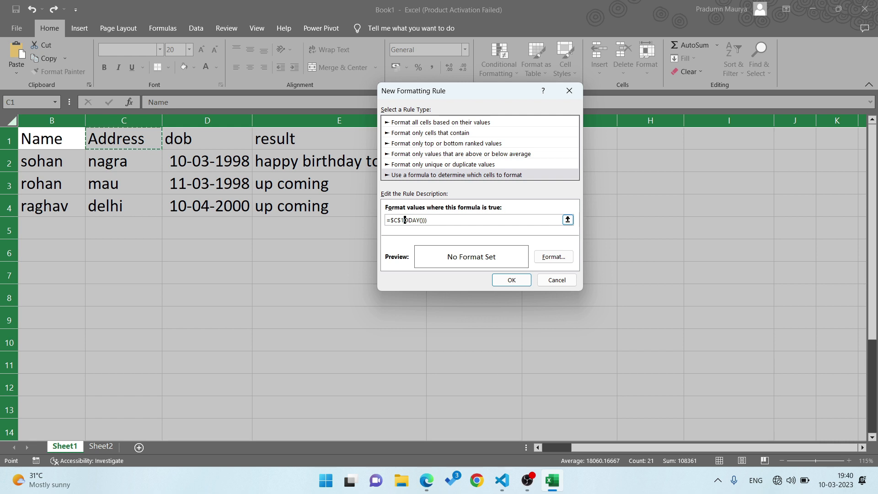
key("ctrl+a")
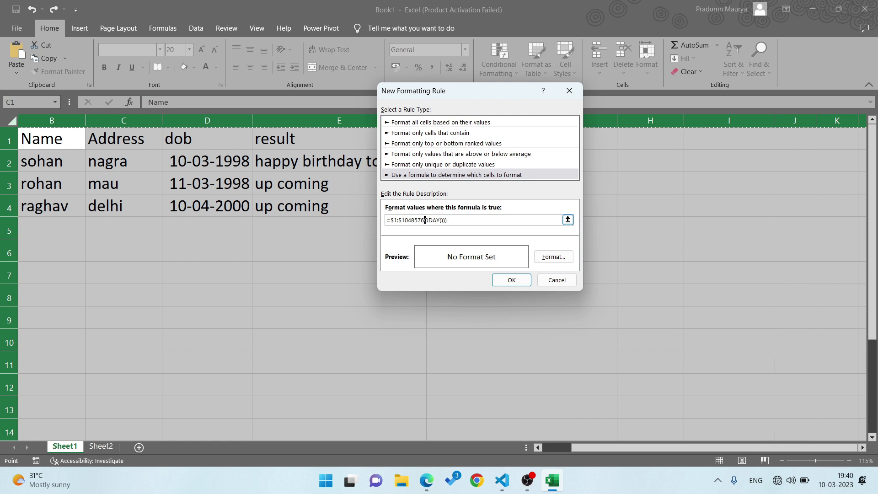
left_click_drag(447, 220, 387, 220)
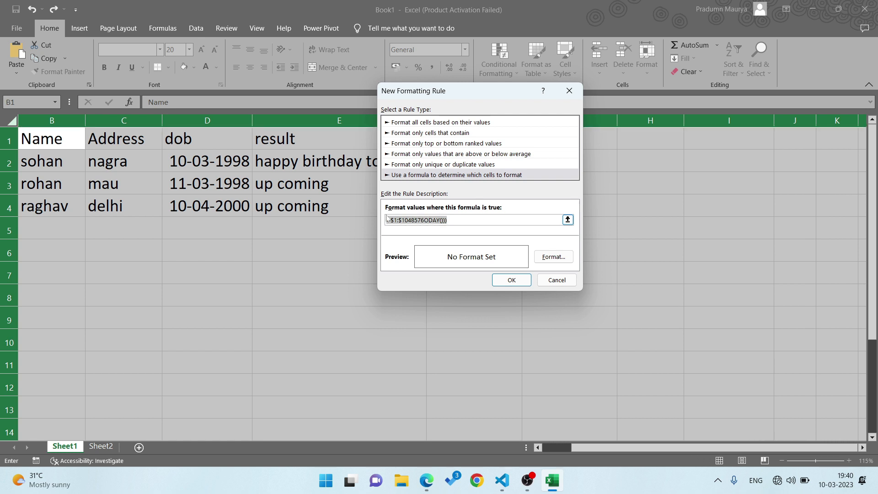
key("BackSpace")
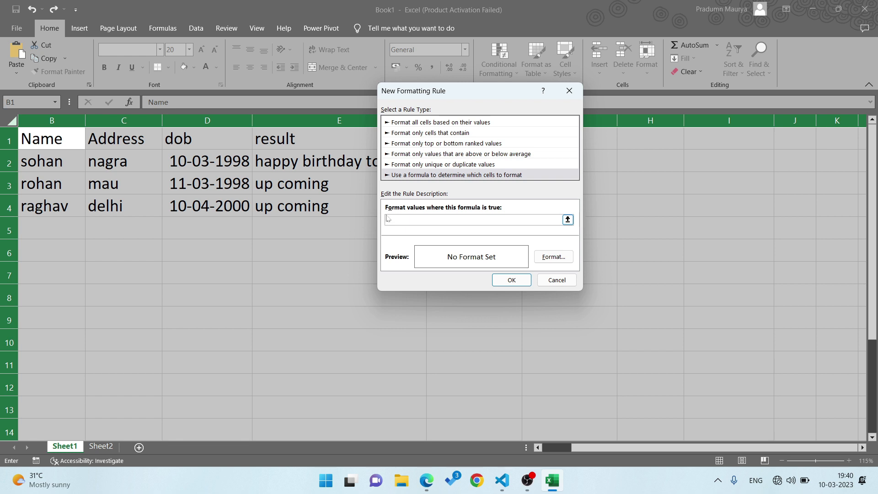
key("ctrl+v")
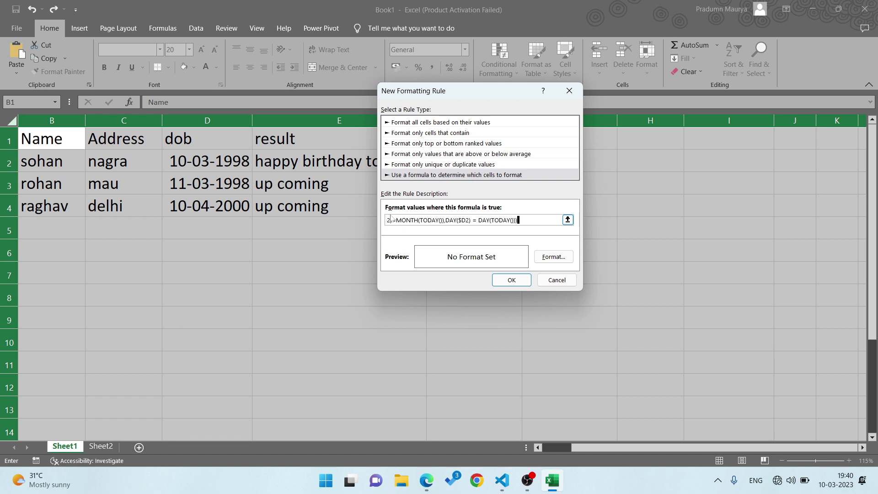
left_click_drag(519, 220, 461, 221)
left_click(524, 220)
left_click_drag(519, 220, 351, 220)
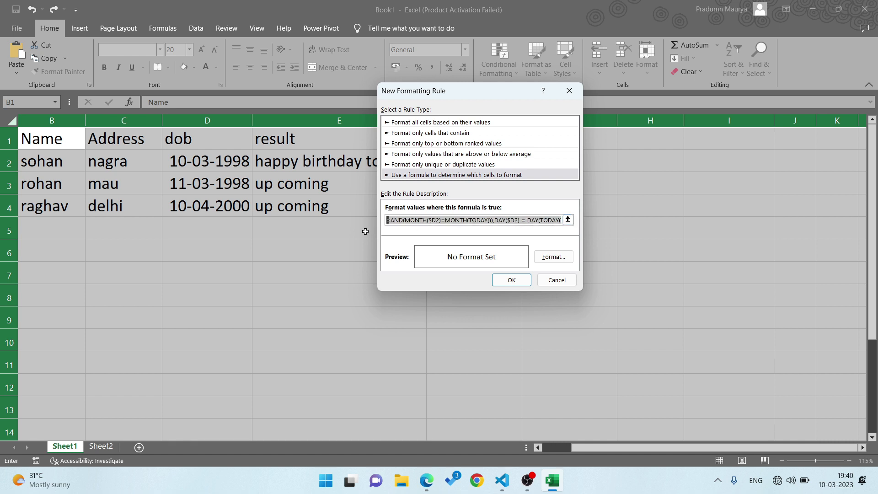
- Open the rule's format settings and choose a solid red background fill
left_click(546, 260)
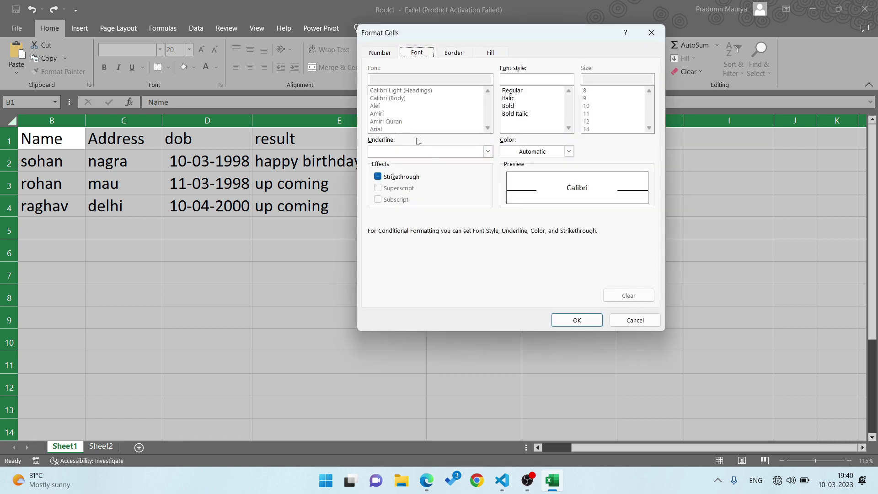
left_click(450, 55)
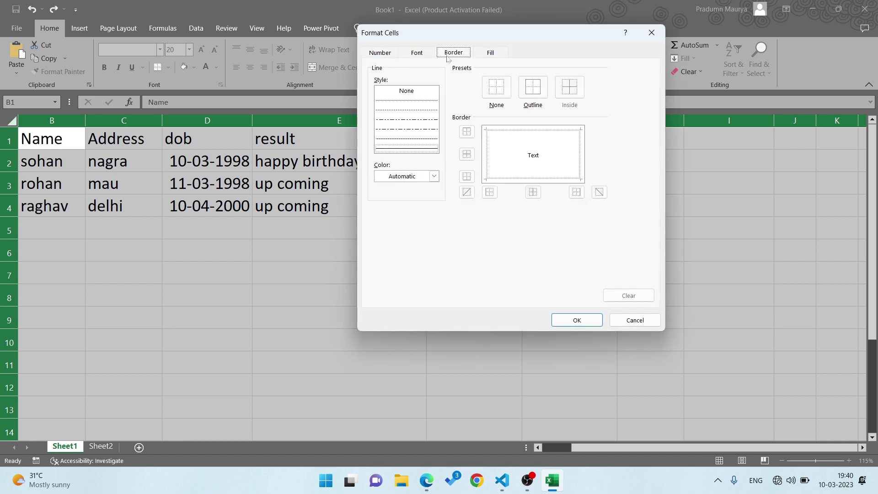
left_click(489, 56)
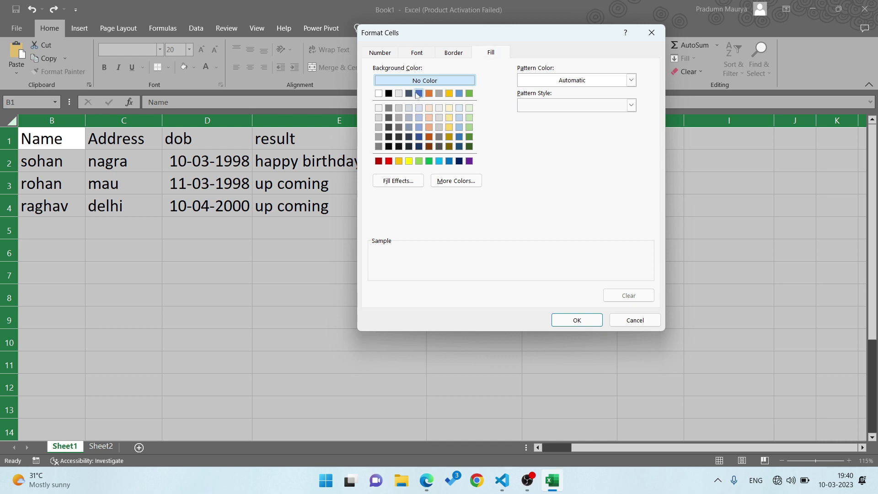
left_click(419, 93)
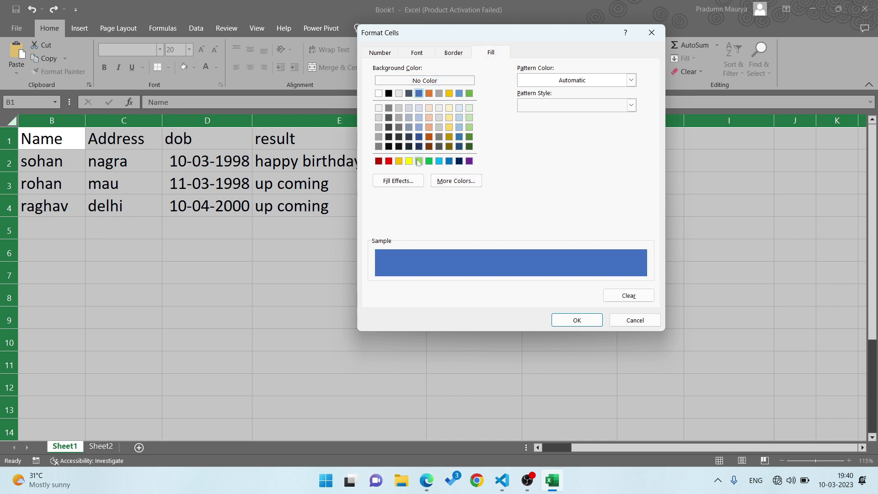
left_click(389, 161)
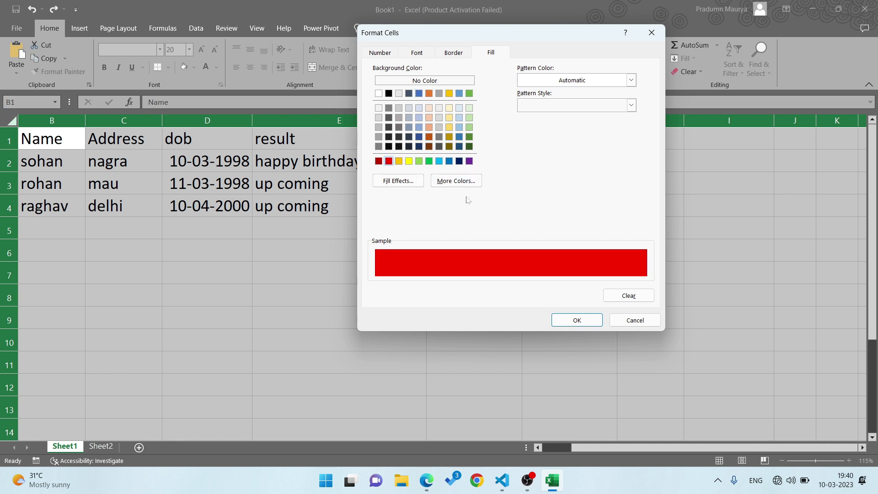
- Try a horizontal two-color gradient fill for the rule, running from blue down to white
left_click(408, 182)
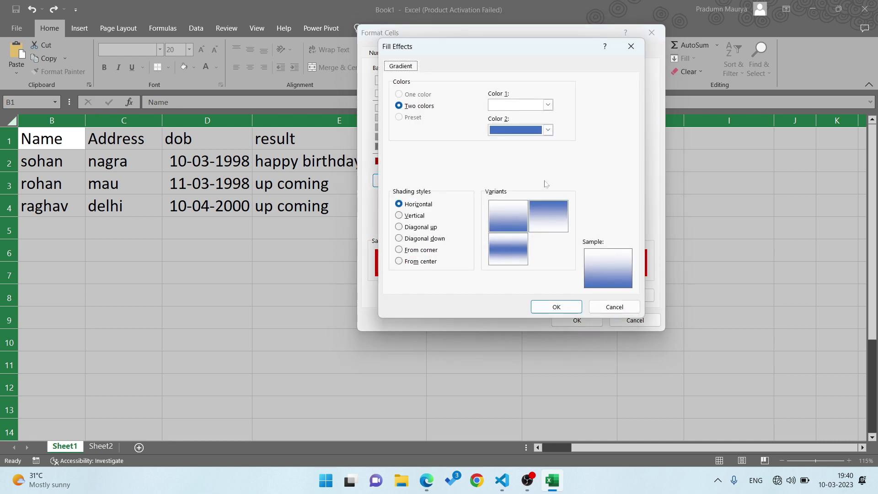
left_click(549, 222)
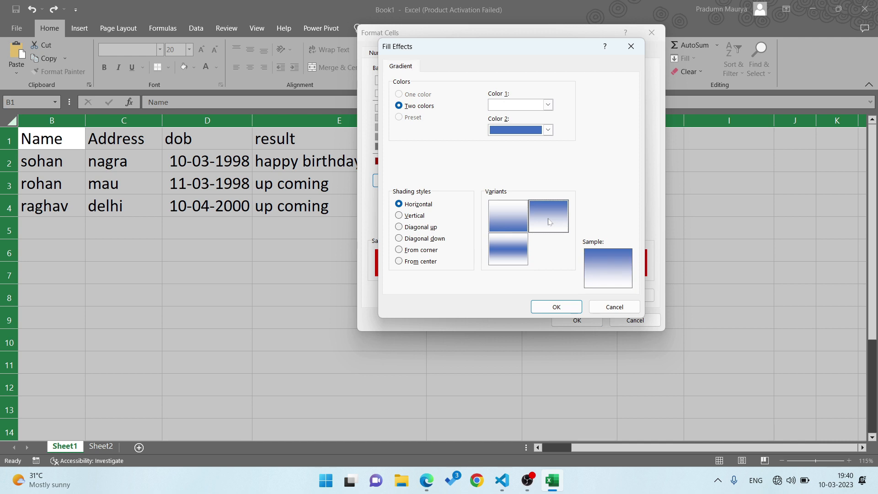
left_click(572, 307)
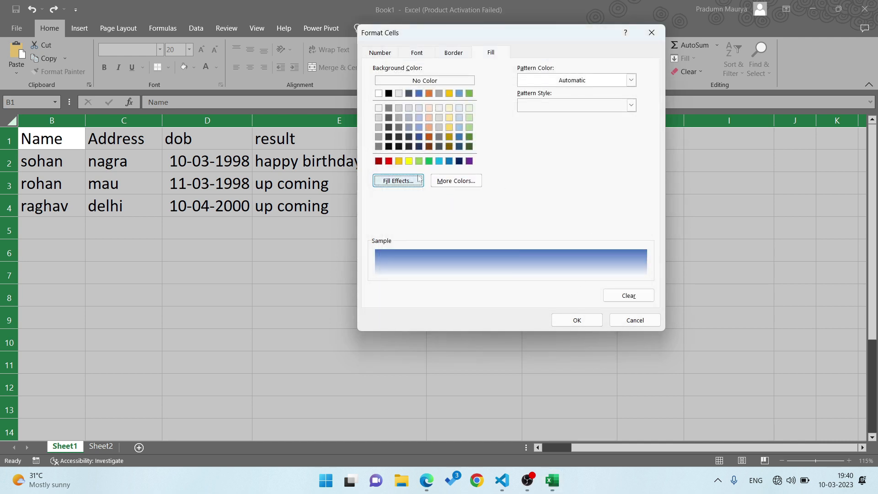
- Set the rule's fill to a horizontal two-color gradient from white down to red and apply the rule to the sheet
left_click(390, 161)
left_click(398, 180)
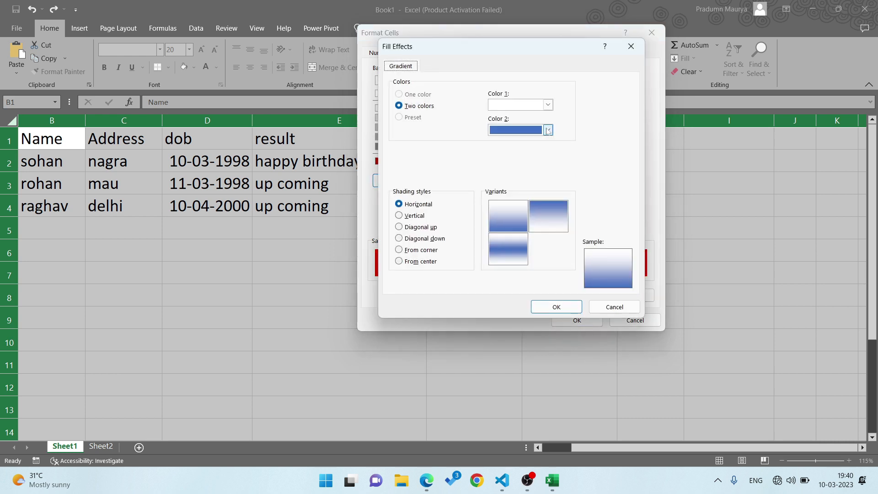
left_click(548, 131)
left_click(500, 218)
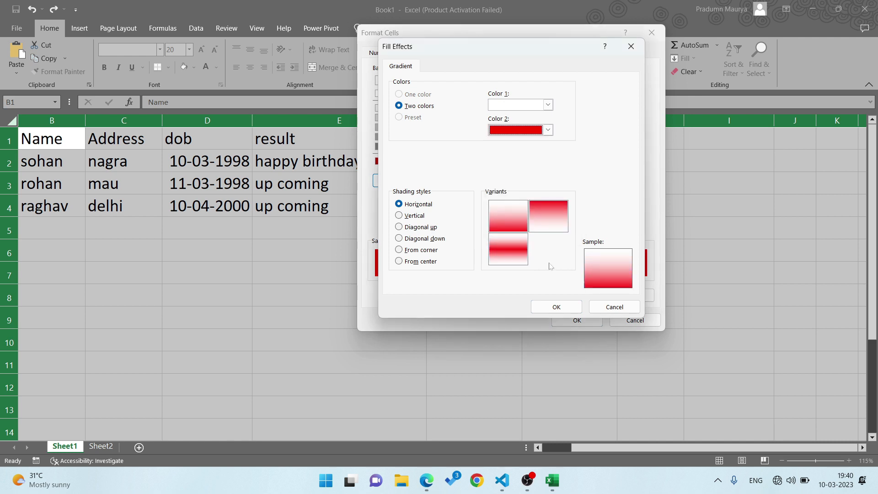
left_click(574, 307)
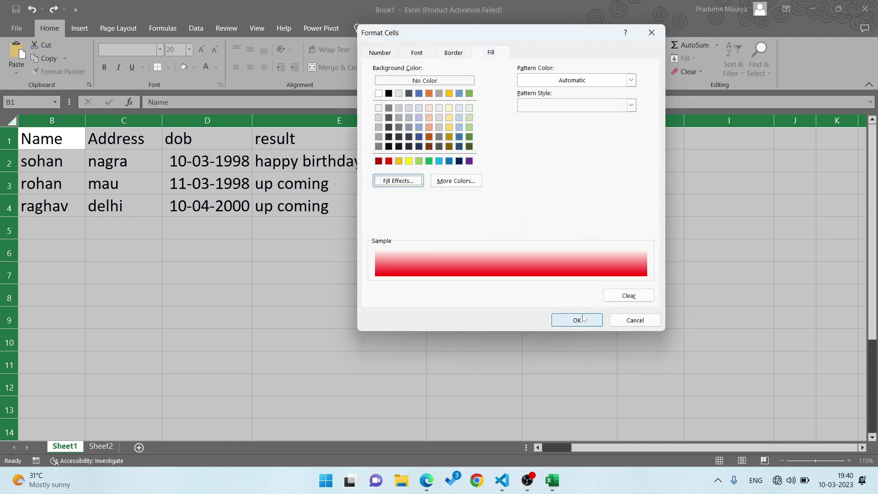
left_click(581, 320)
left_click(512, 281)
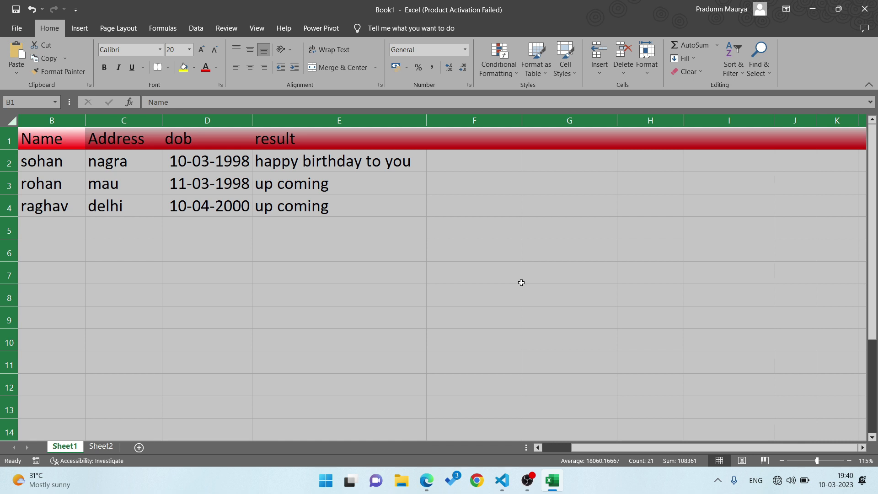
- Edit the birthday highlighting rule's formula so its MONTH and DAY conditions both refer to $D1
left_click(503, 69)
left_click(523, 241)
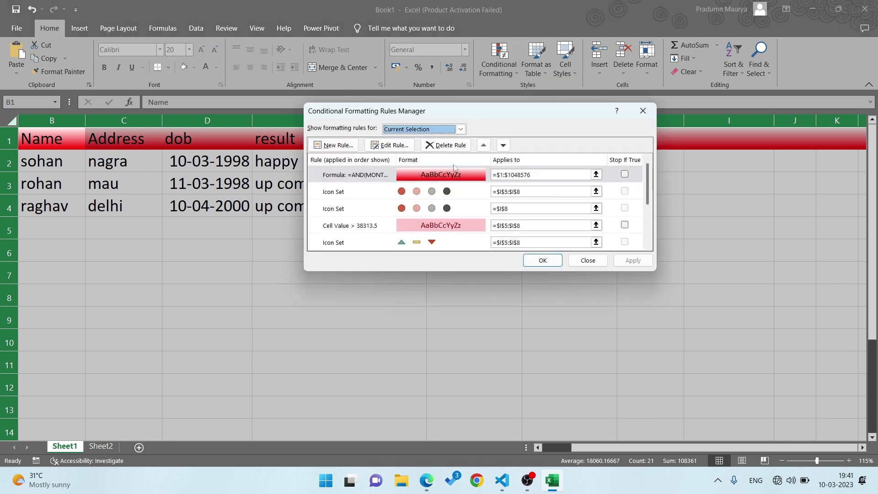
left_click(398, 145)
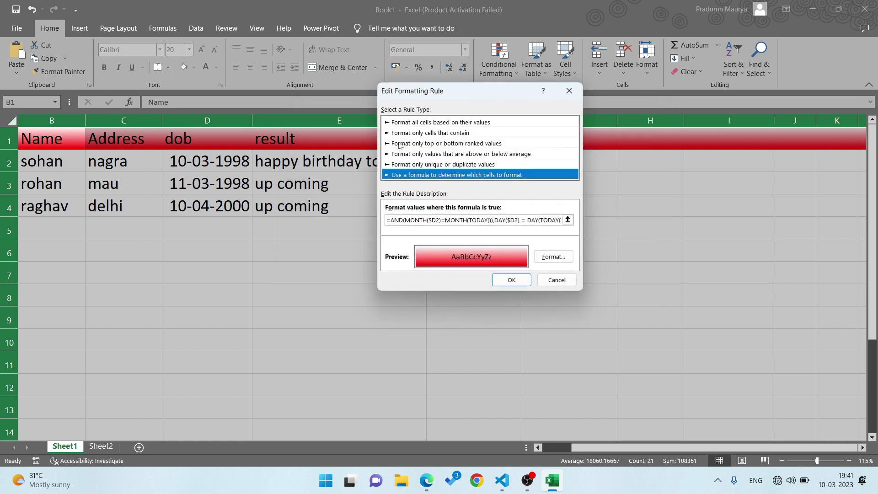
left_click(437, 220)
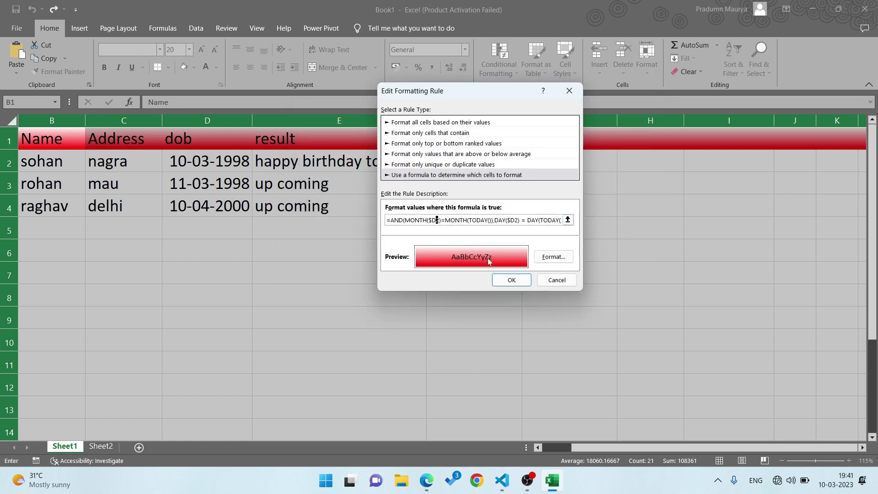
key("BackSpace")
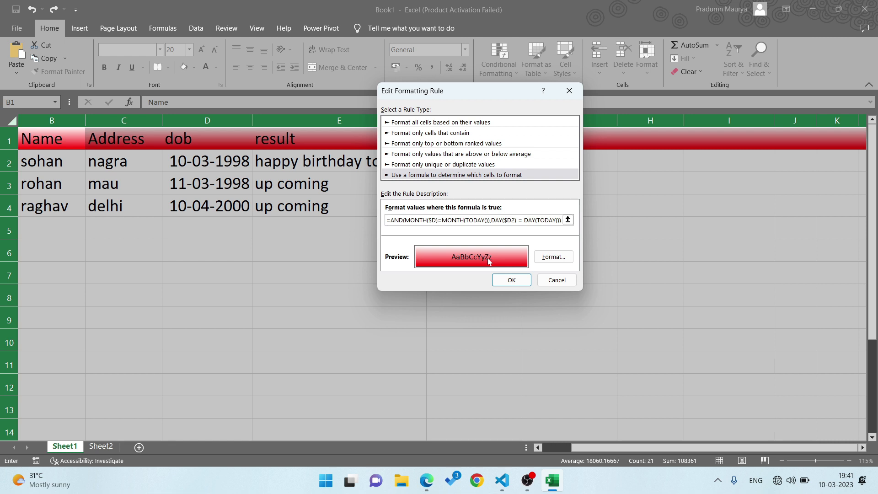
type("1")
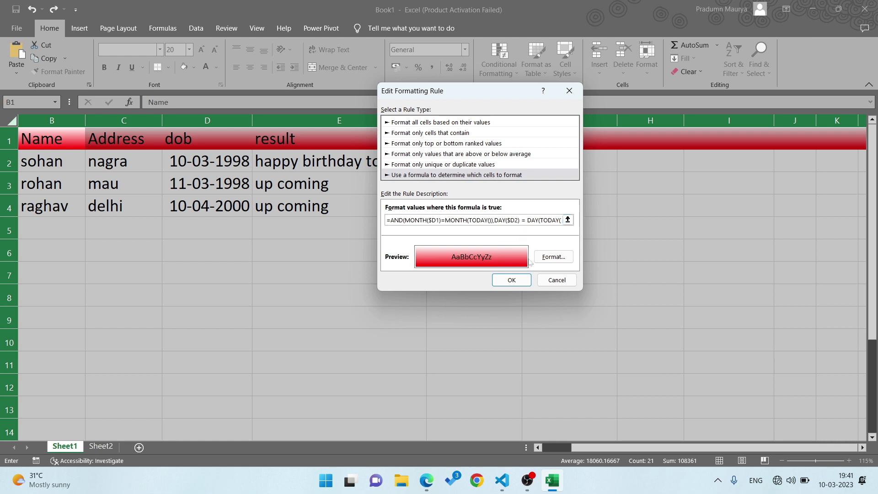
key("BackSpace")
type("1")
left_click(511, 280)
- Apply the edited conditional formatting rule to the sheet and close the rules manager
left_click(618, 260)
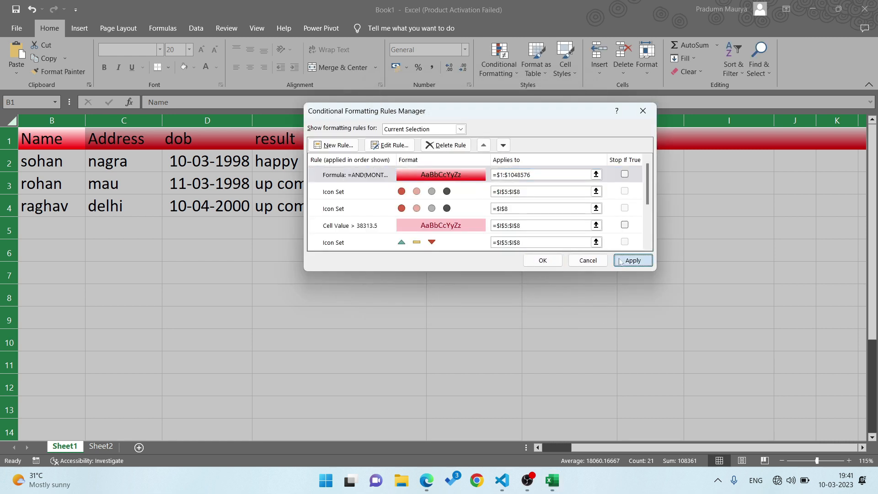
left_click_drag(471, 110, 388, 175)
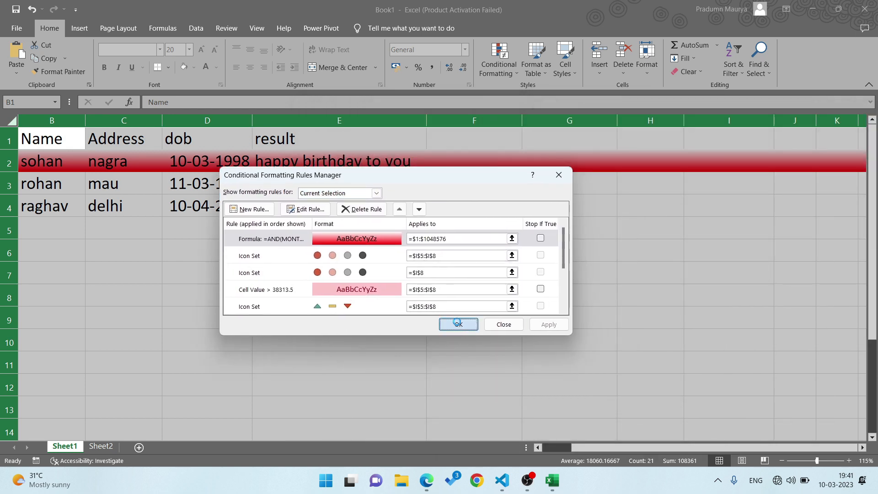
left_click(459, 325)
left_click(569, 257)
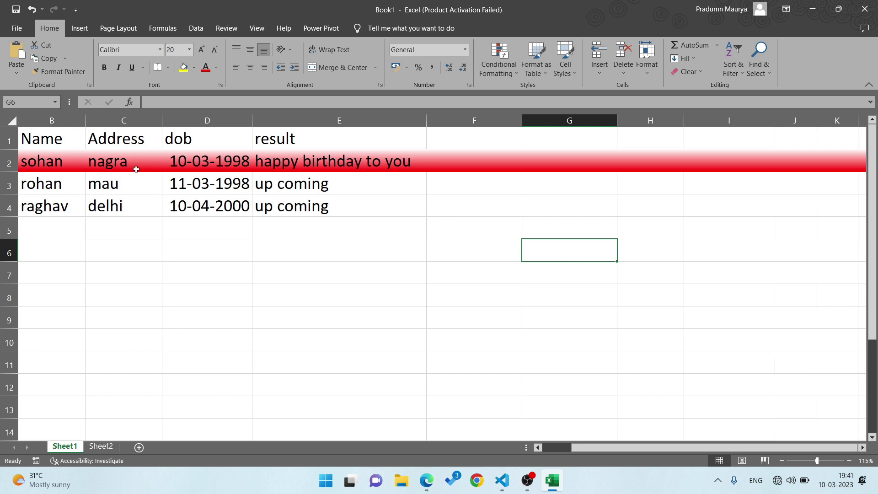
left_click(222, 164)
left_click(336, 162)
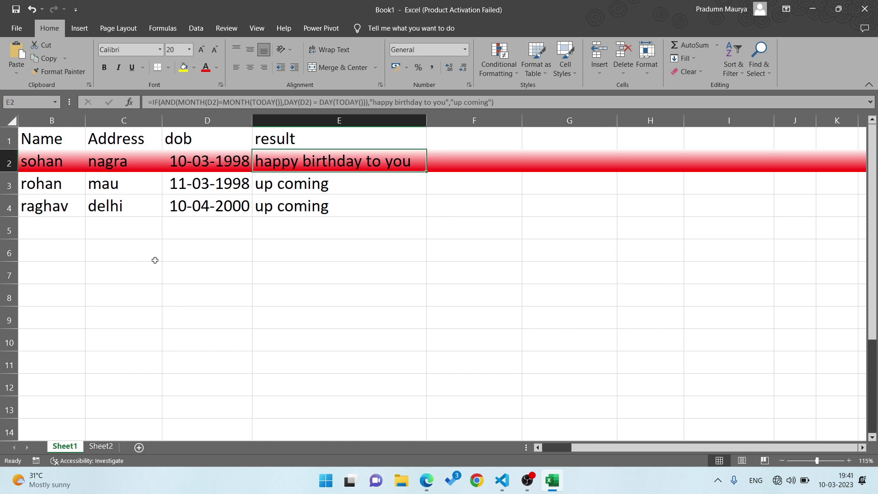
- Add a fourth person to row 5, entering the name in B5 and the address in C5
left_click(46, 225)
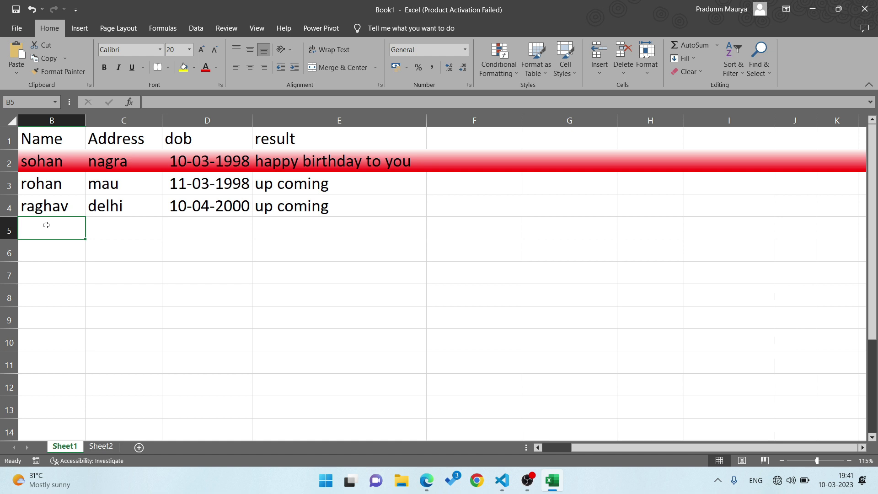
type("som")
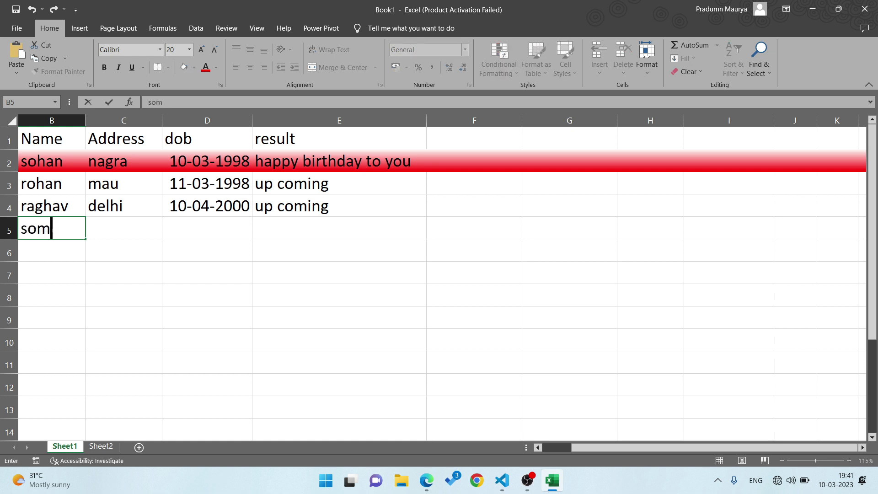
type("esh")
key("Tab")
type("luck")
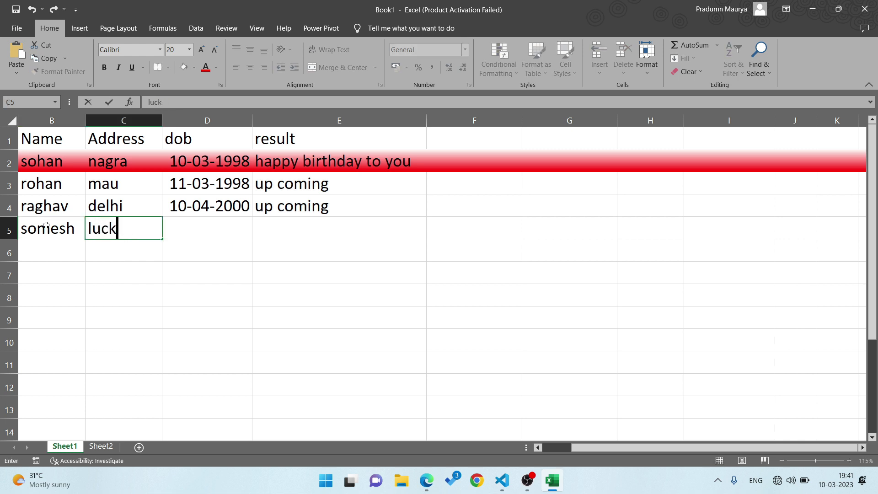
type("now")
key("Tab")
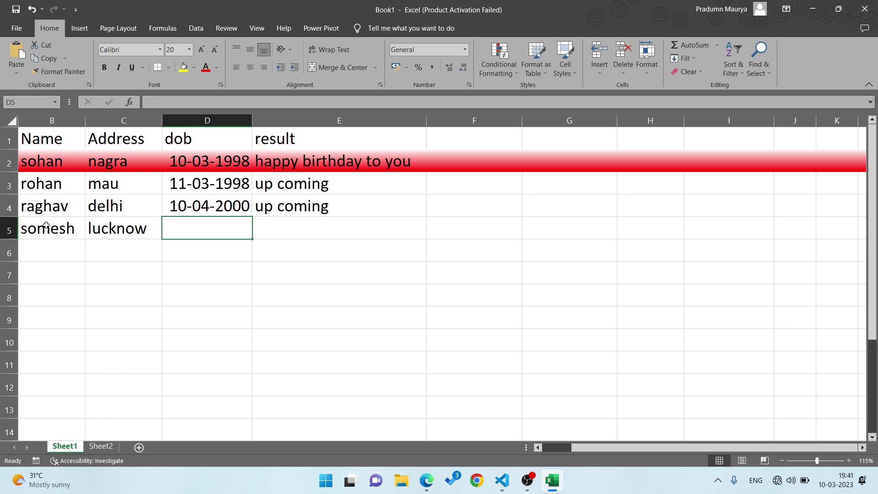
- Enter the new person's date of birth in D5 with the DATE function, using today's month and day
type("=da")
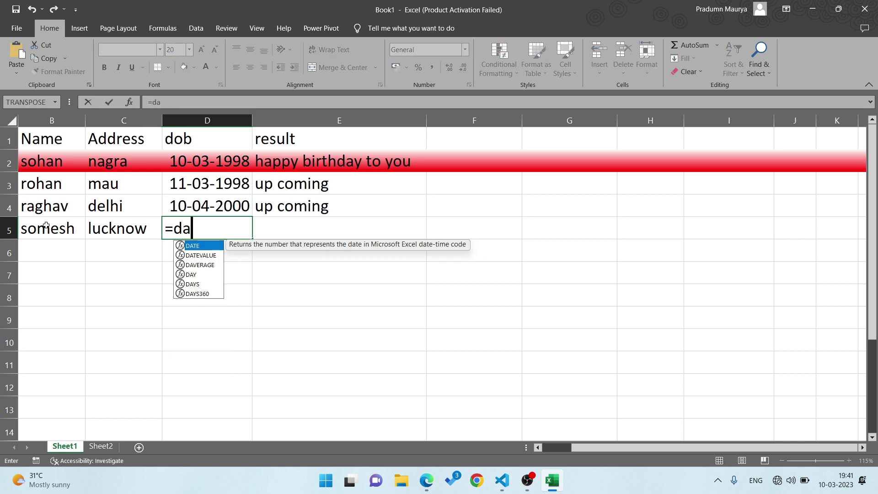
key("Tab")
type("1")
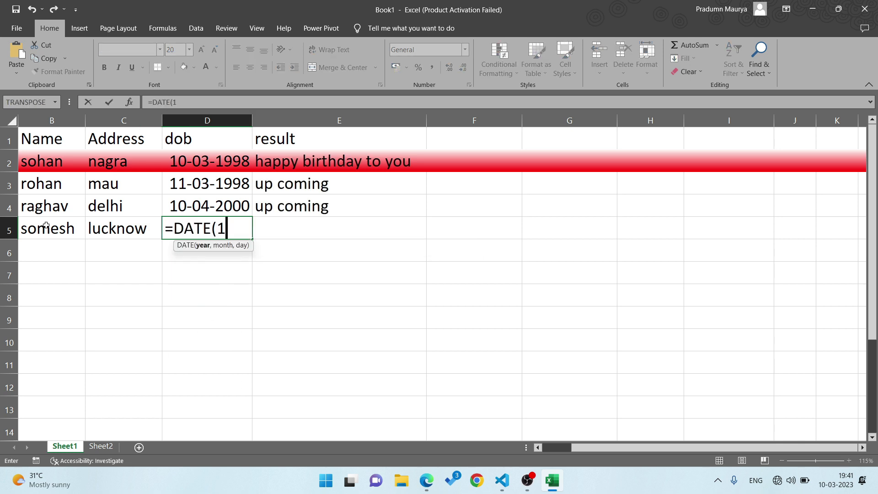
key("BackSpace")
type("2006")
key("Return")
key("Return")
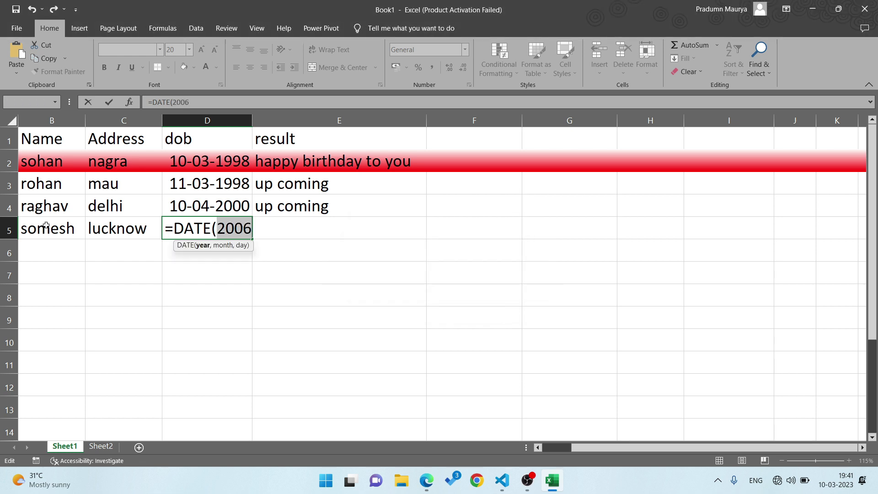
key("Right")
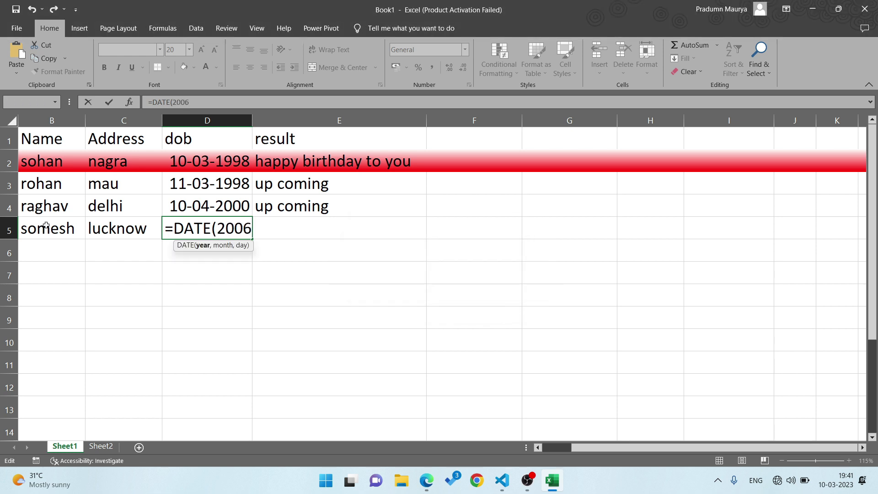
type(",3,1")
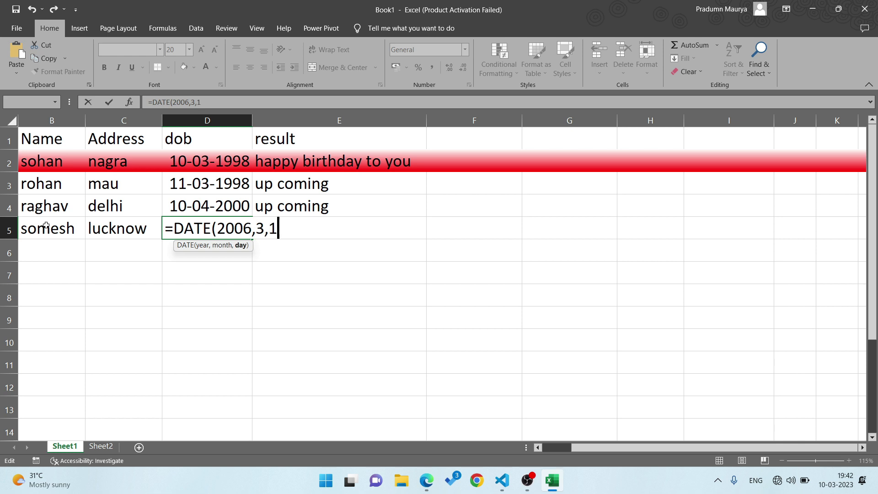
type("0)")
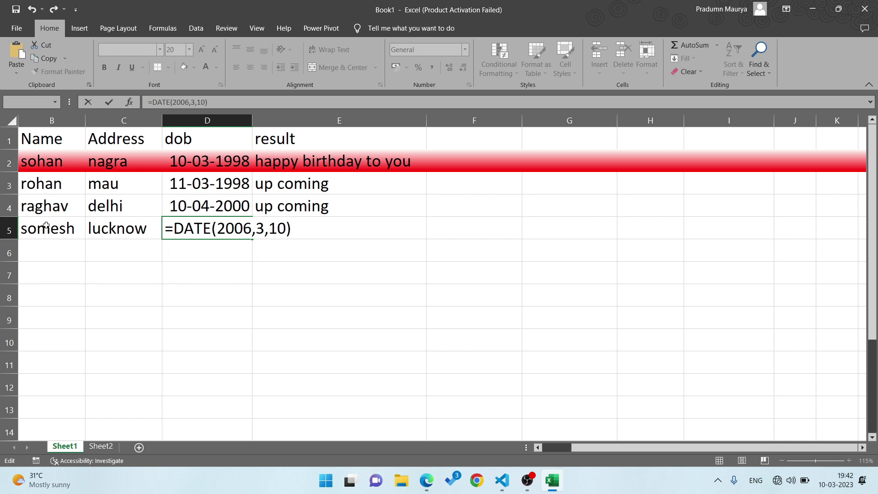
key("Return")
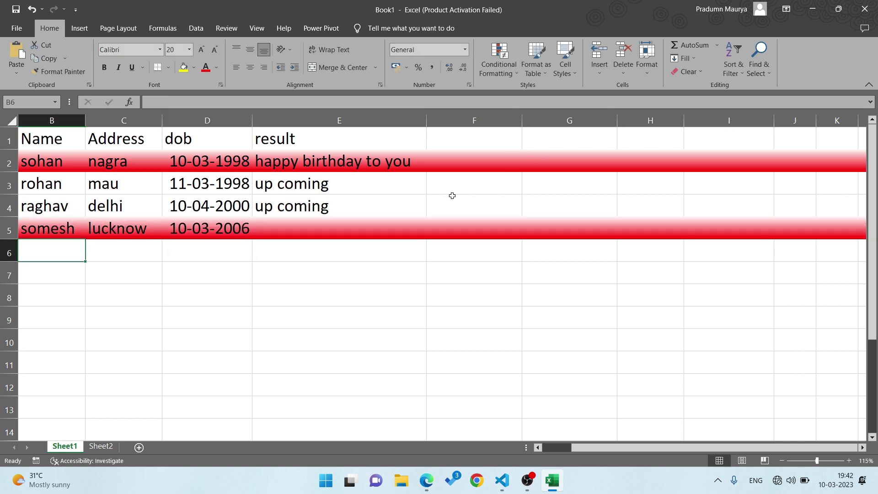
left_click(56, 226)
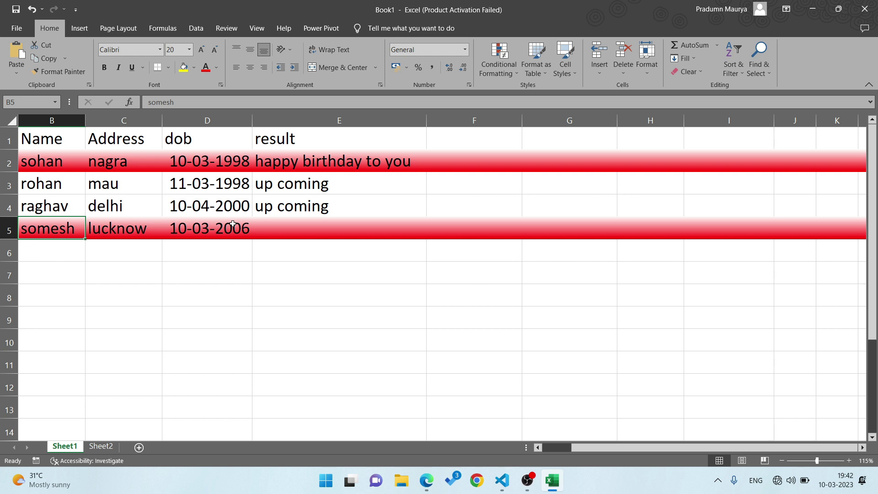
left_click(270, 232)
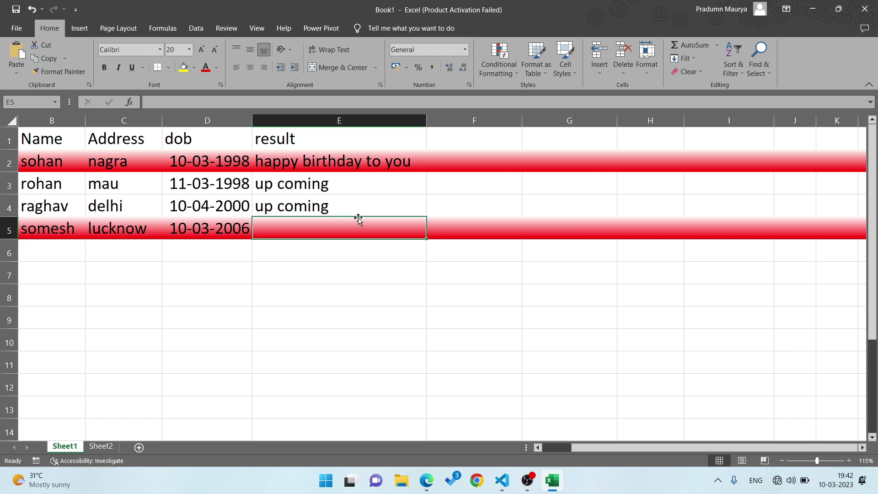
left_click(440, 234)
left_click_drag(386, 220, 366, 209)
left_click(358, 204)
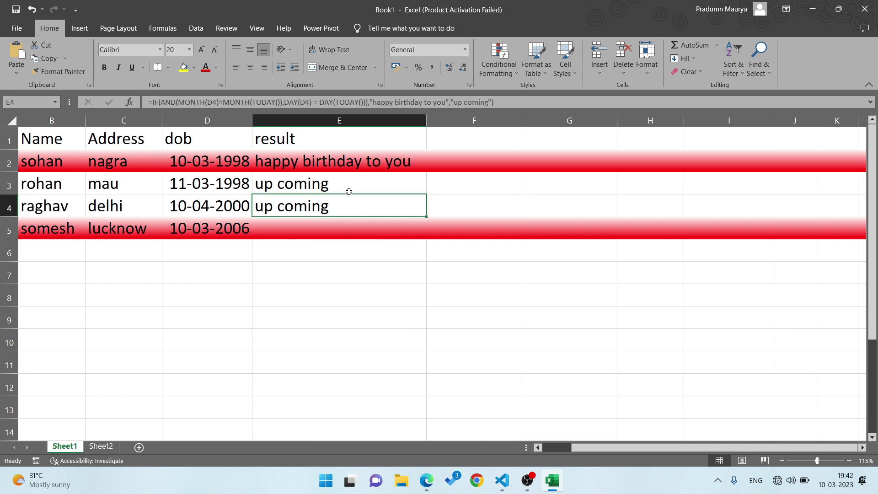
left_click(344, 187)
- Delete the greeting formulas from the result cells E2:E4
left_click_drag(336, 159, 336, 207)
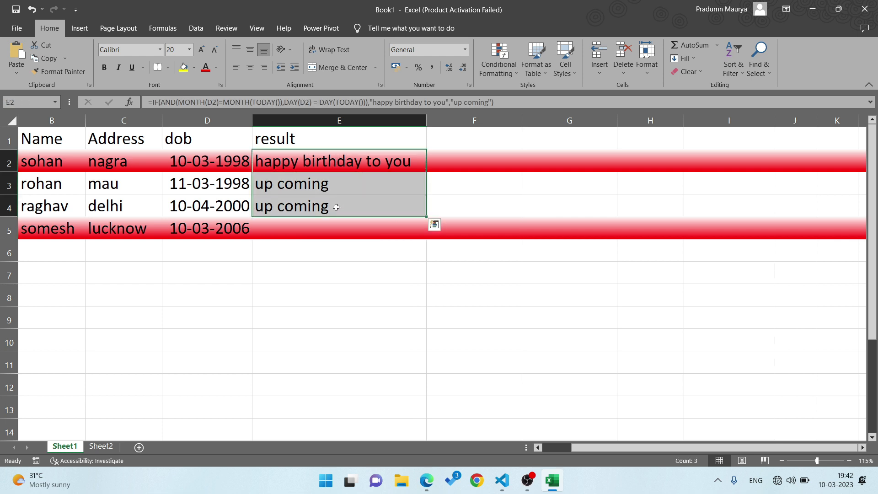
key("Delete")
key("Return")
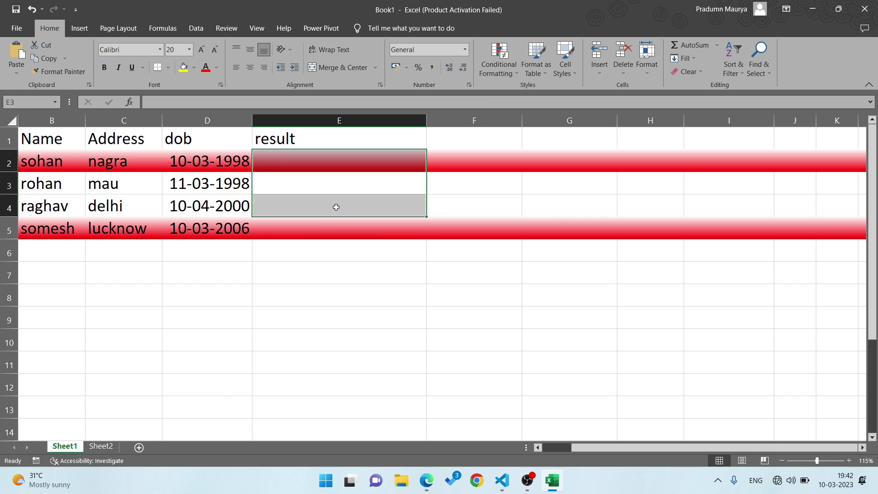
left_click(483, 184)
left_click(461, 150)
left_click(342, 172)
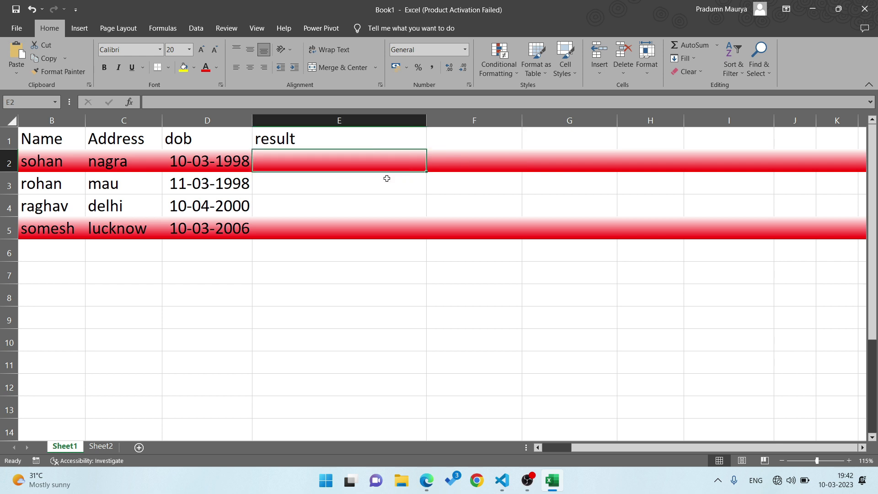
left_click(311, 187)
left_click(309, 205)
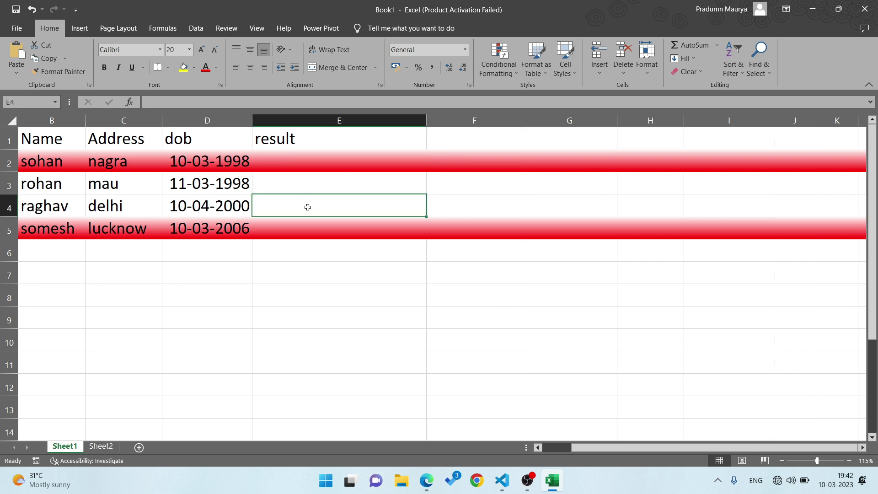
left_click(312, 225)
left_click(290, 181)
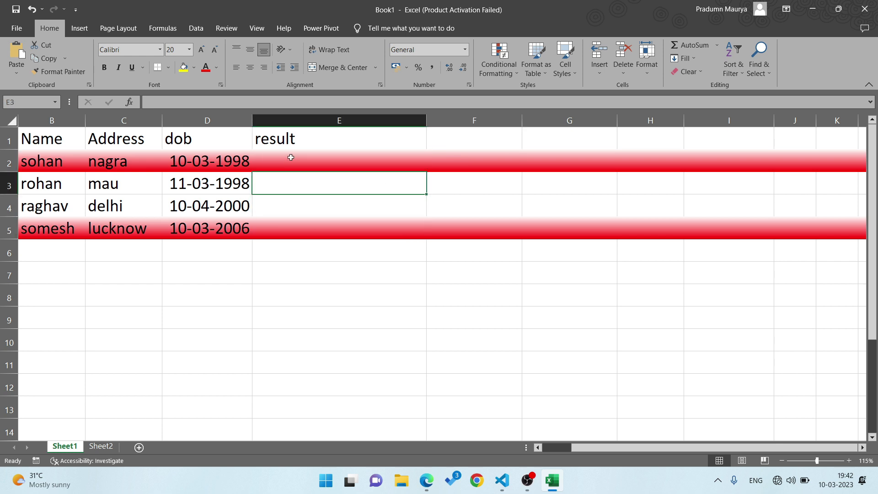
left_click(291, 158)
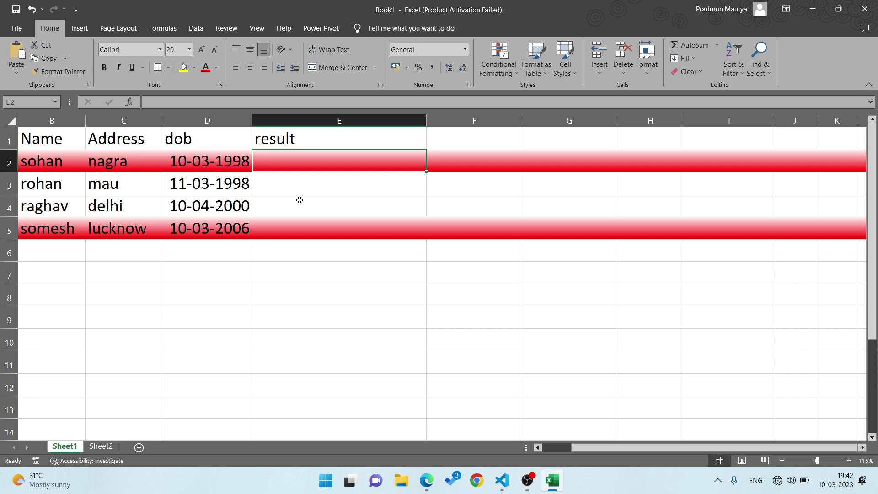
left_click(300, 200)
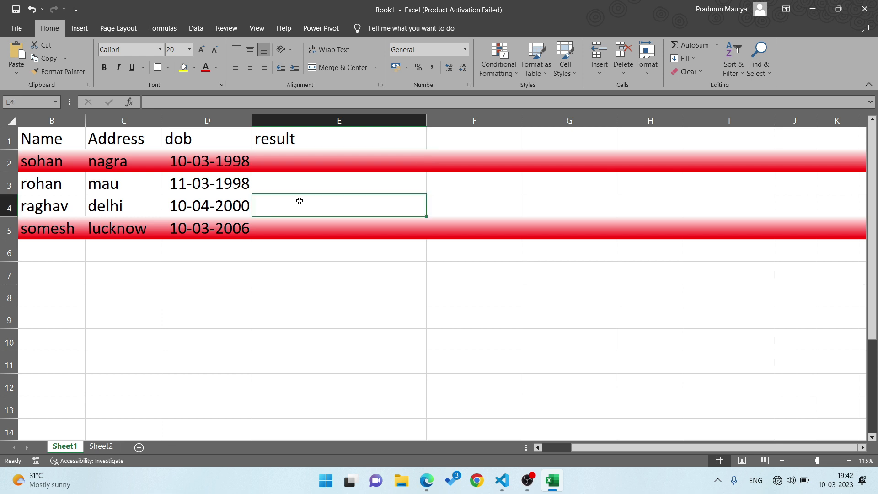
left_click(288, 174)
left_click(208, 186)
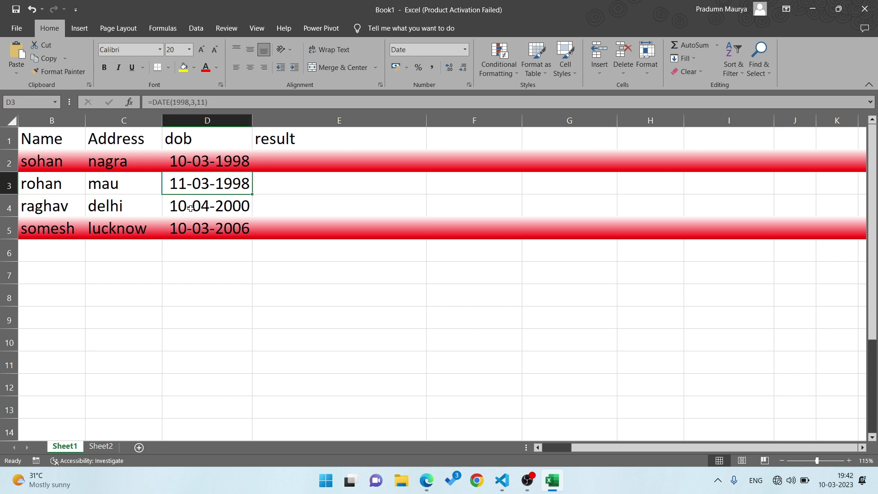
left_click(191, 211)
left_click(223, 184)
left_click(291, 164)
left_click(305, 183)
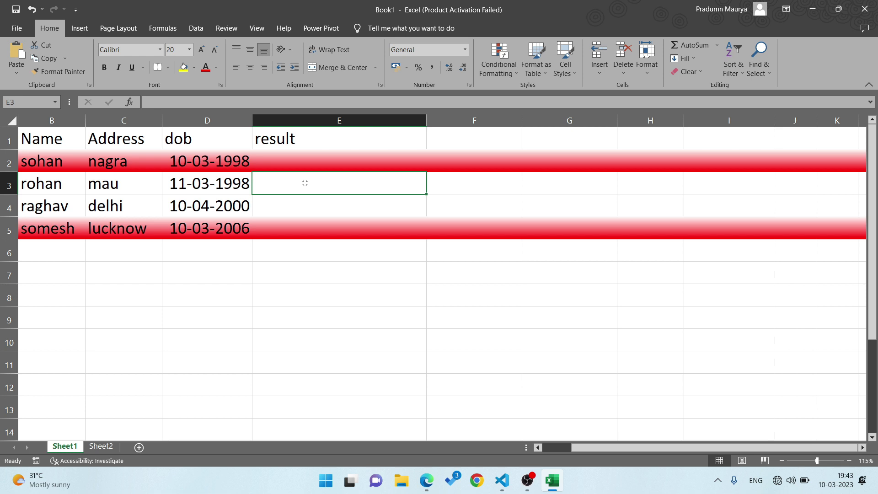
left_click(709, 341)
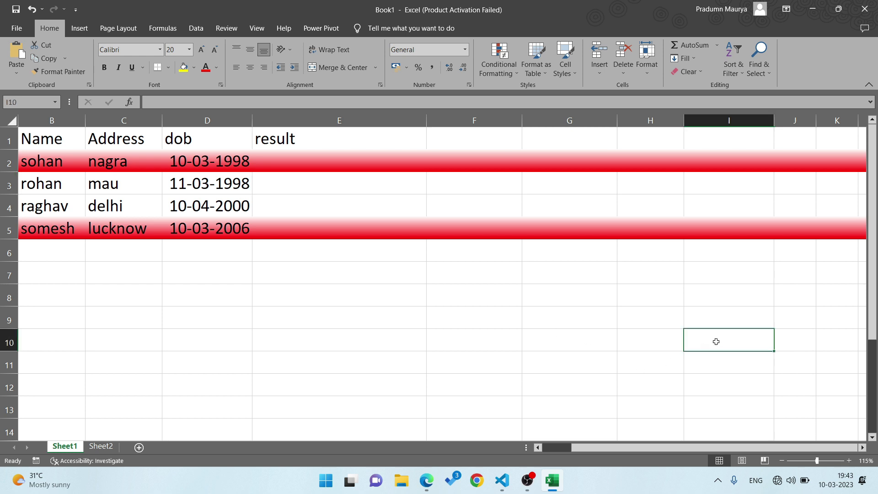
left_click(650, 310)
left_click(669, 292)
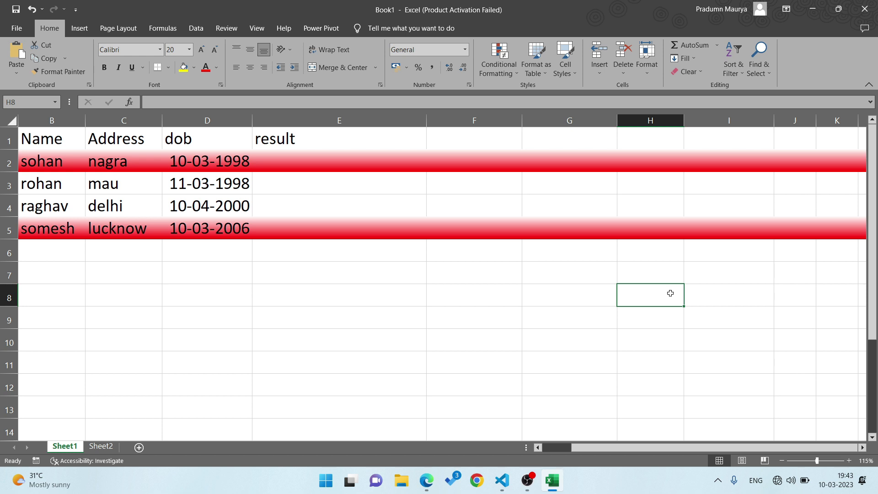
left_click(344, 191)
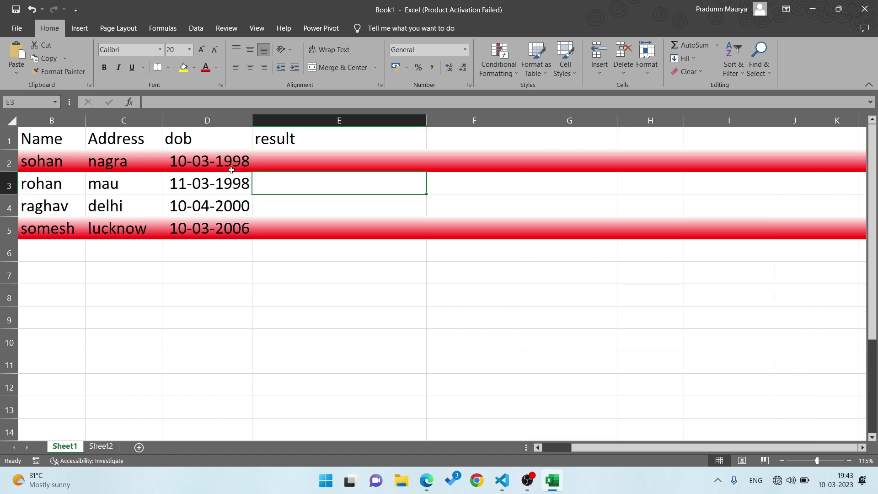
left_click(212, 166)
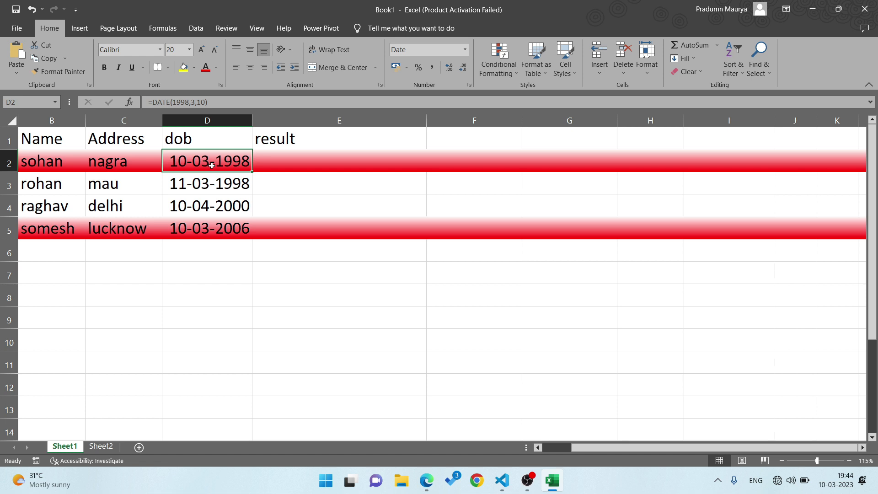
left_click(293, 167)
left_click(307, 188)
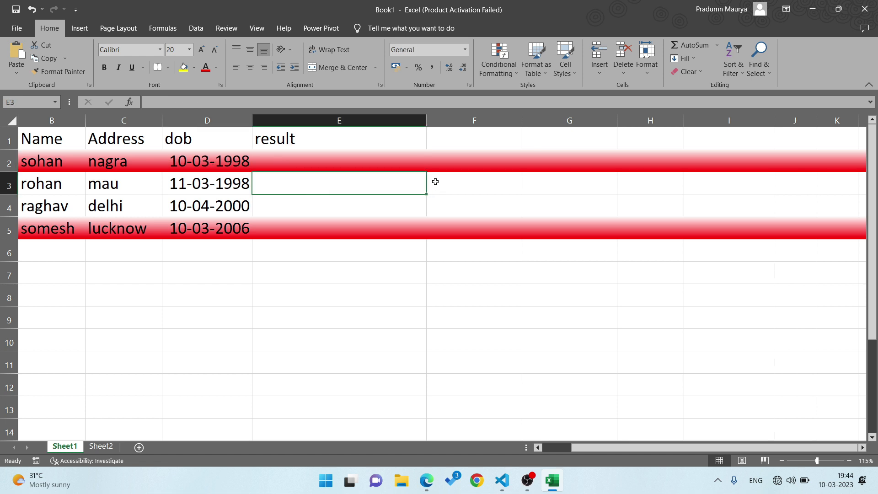
left_click(436, 183)
- Enter the formula =TODAY() in cell E3 of the result column
left_click(382, 183)
type("=")
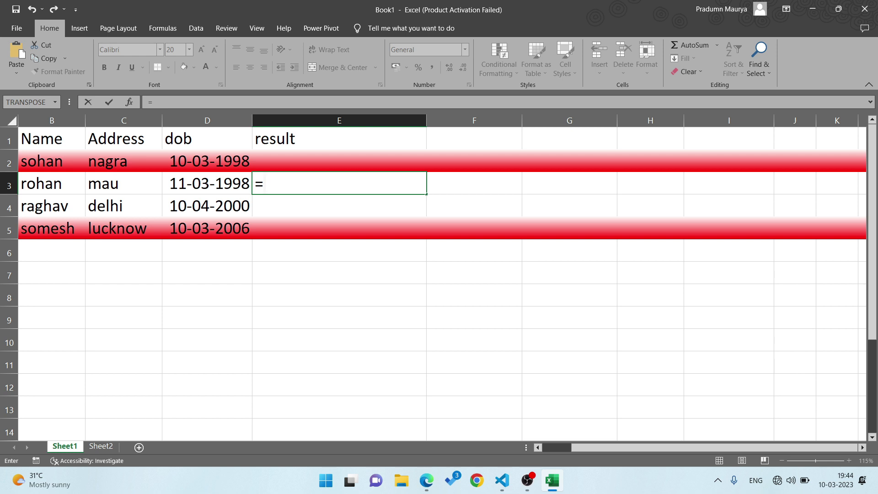
key("BackSpace")
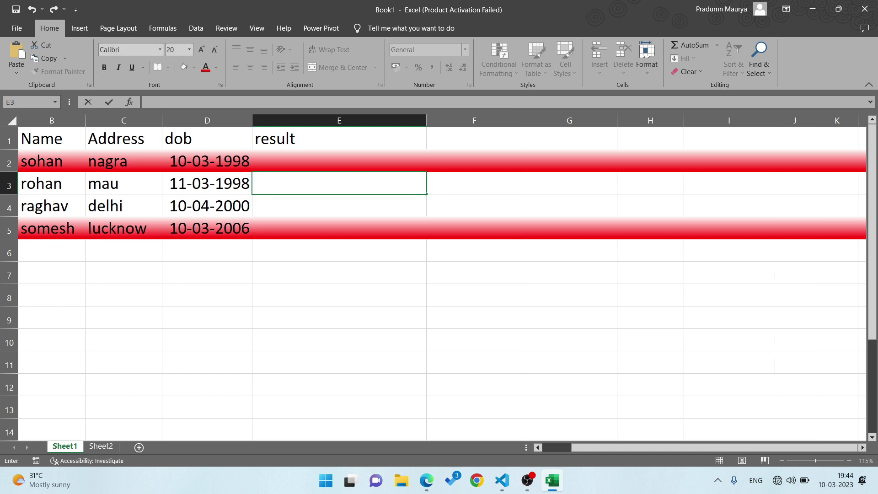
type("=")
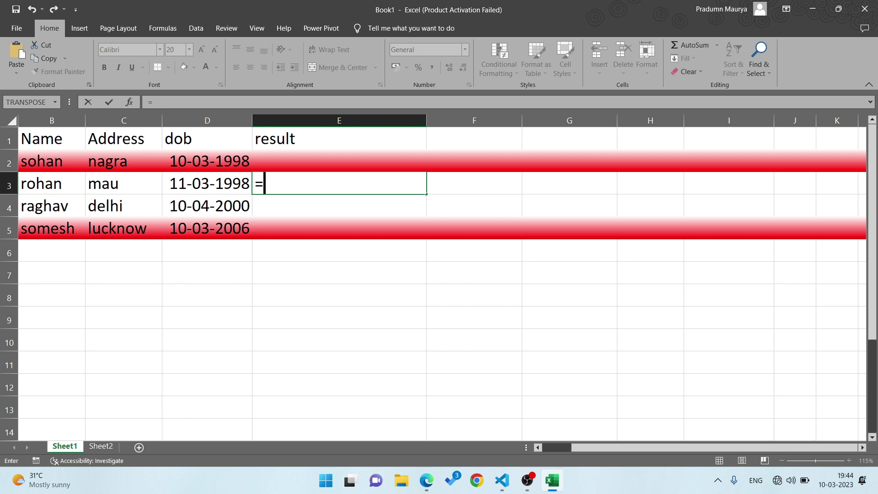
type("to")
key("Tab")
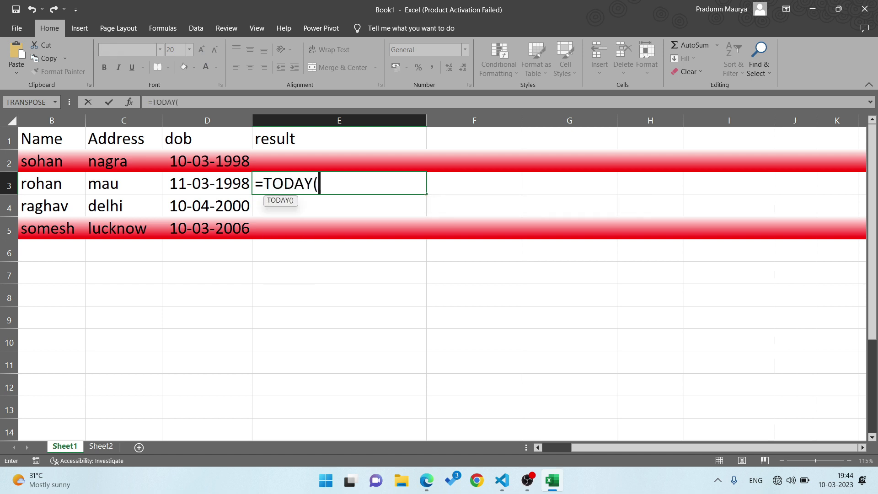
type("0")
key("BackSpace")
type(")")
key("Return")
key("Up")
key("Right")
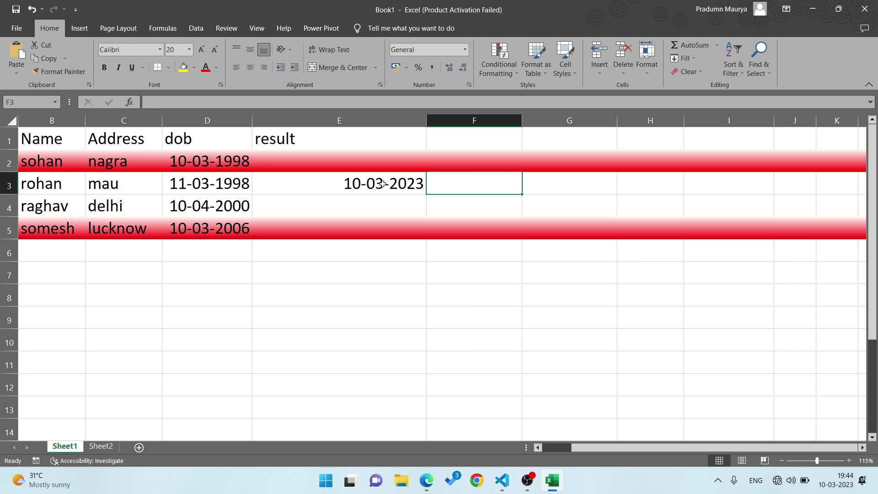
type("if")
key("Tab")
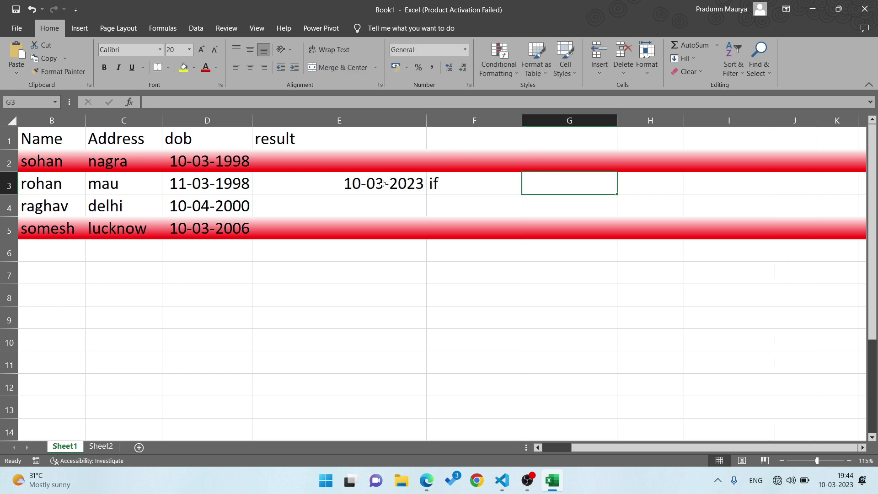
key("Left")
key("BackSpace")
- Begin an IF formula in F3 with the logical test MONTH(D3)=MONTH(TODAY())
type("=if")
key("Tab")
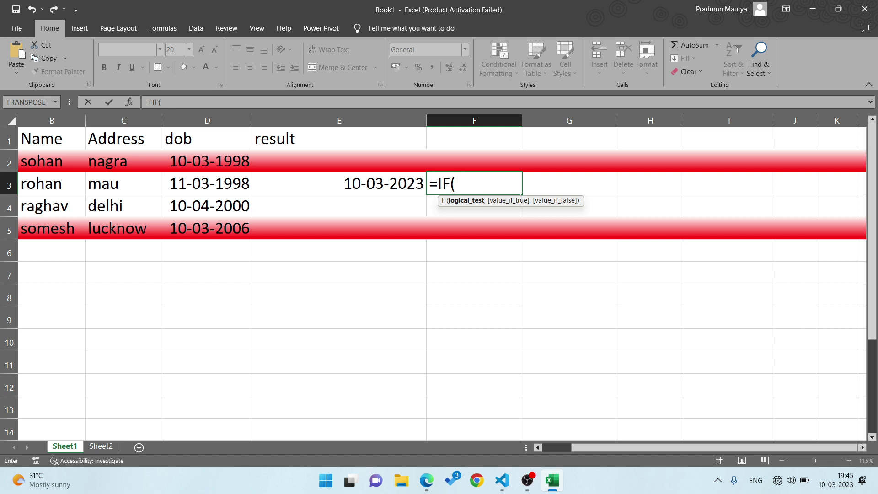
type("mo")
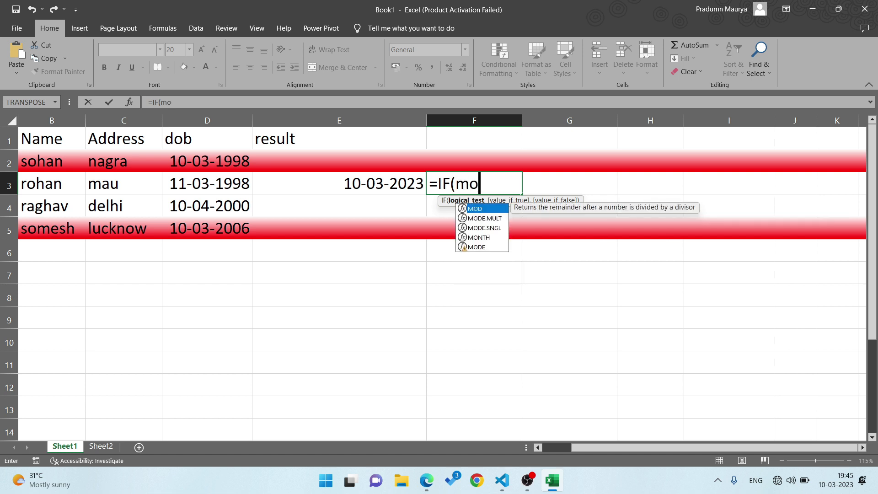
type("nt")
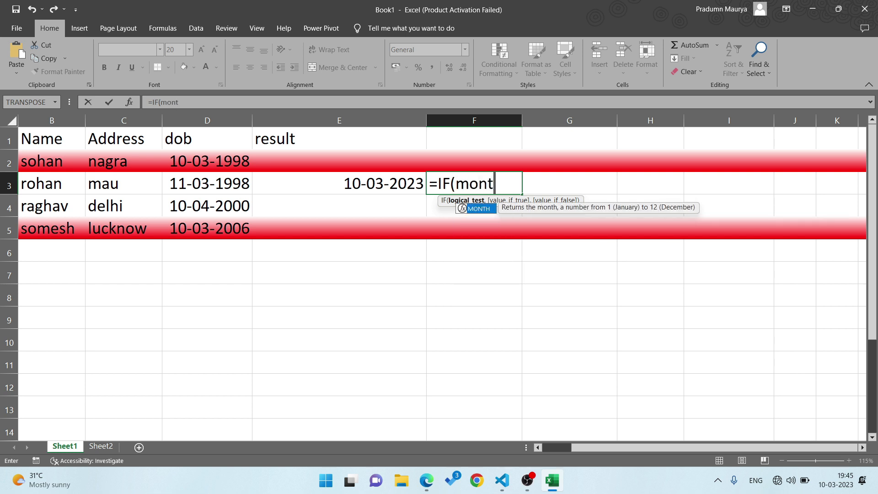
key("Tab")
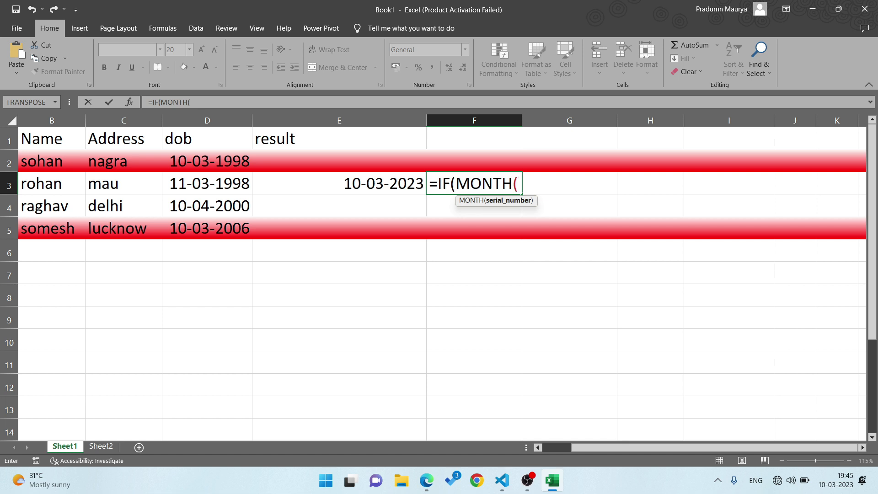
type("d3")
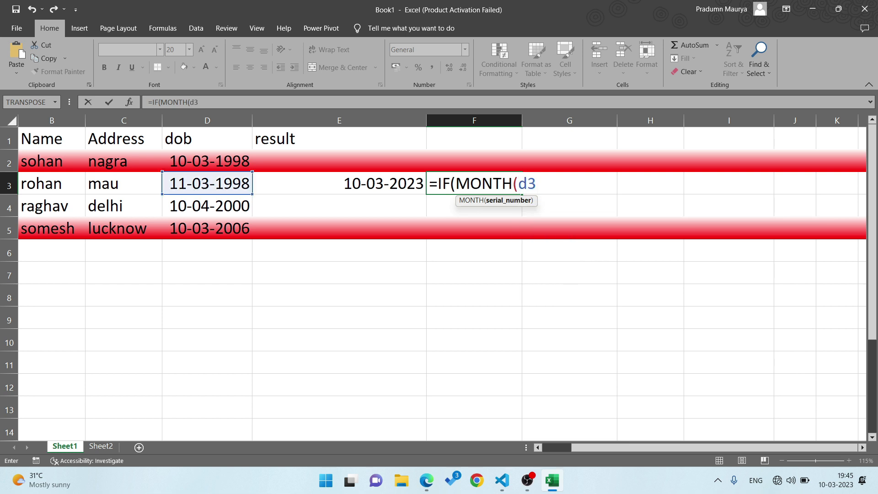
type(")")
type("=")
type("mon")
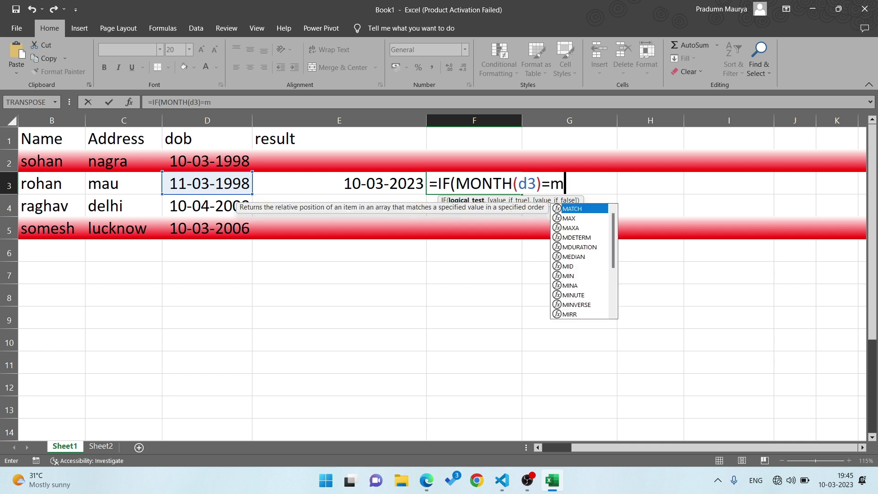
key("Tab")
type("tod")
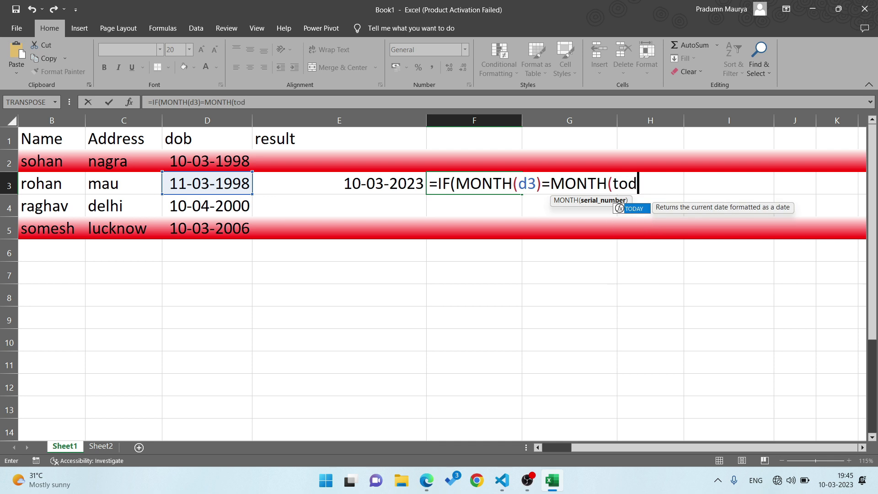
key("Tab")
type("))")
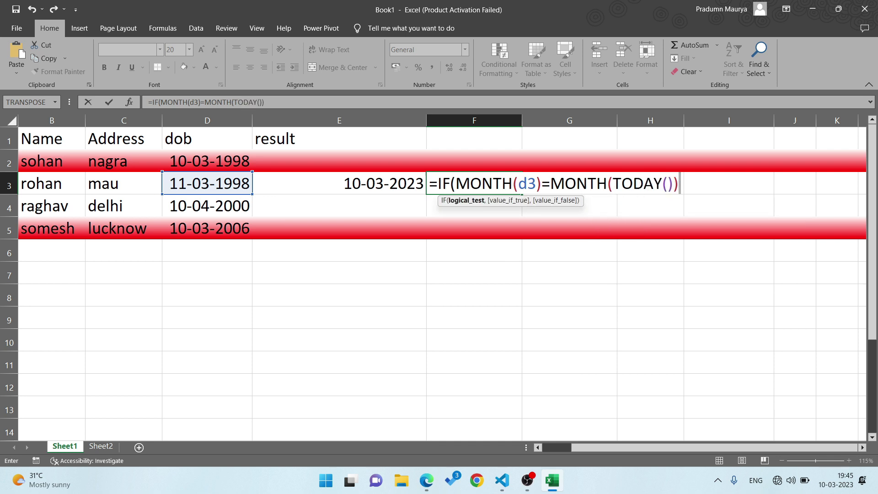
- Complete the IF formula in F3 with "in this month" as the true result and "next" as the false result
type(",")
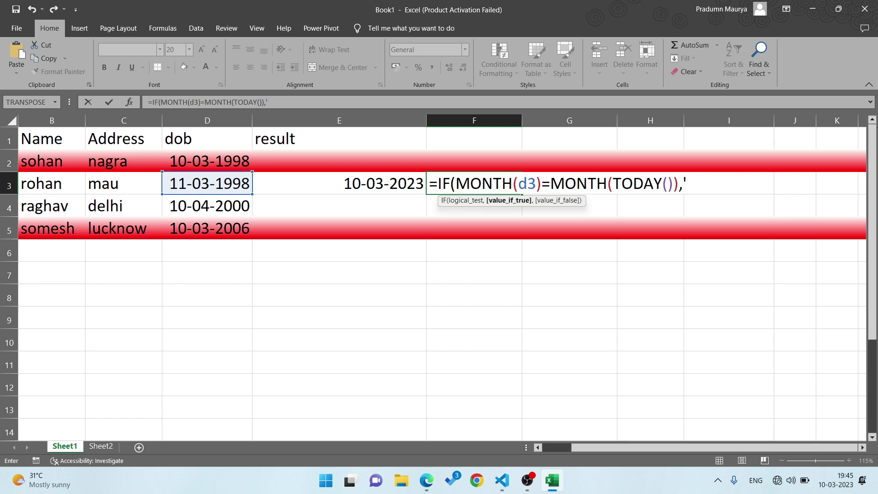
type("\"in this mo")
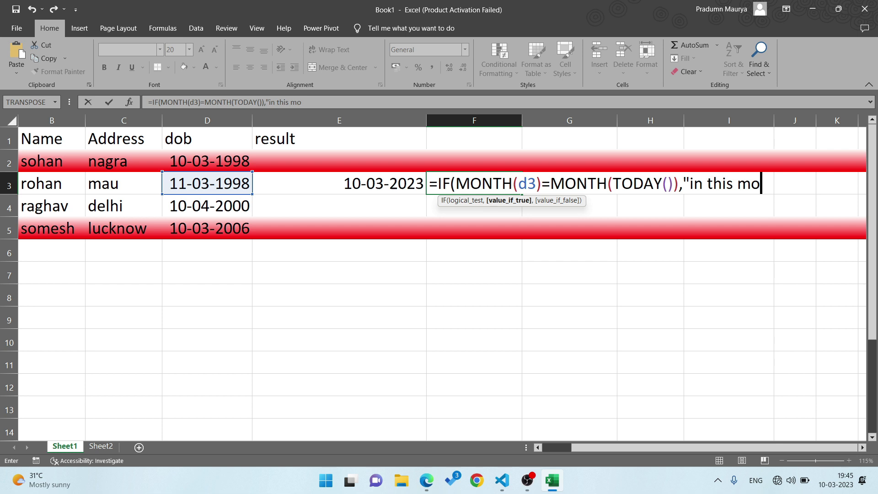
type("nth\",\"")
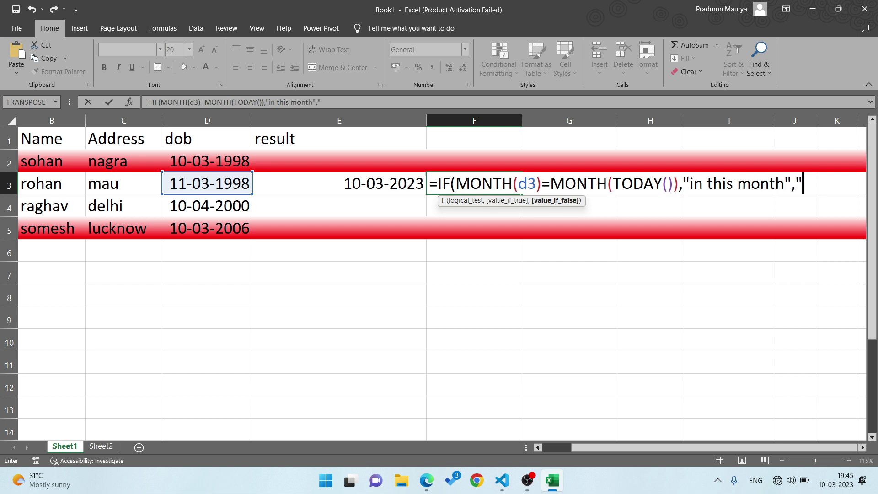
type("next\"")
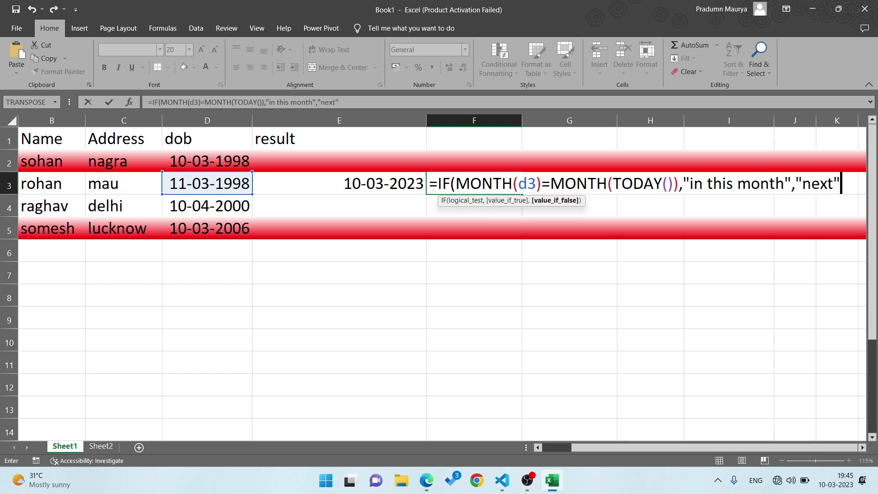
type(")")
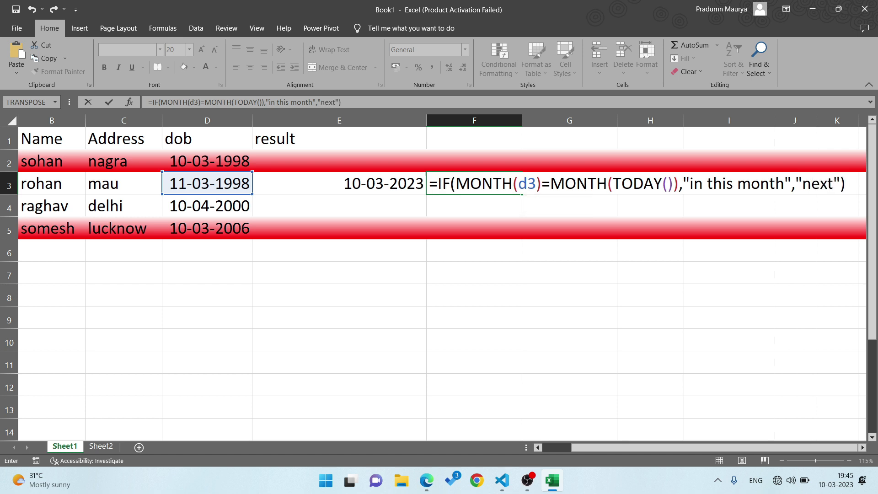
key("Return")
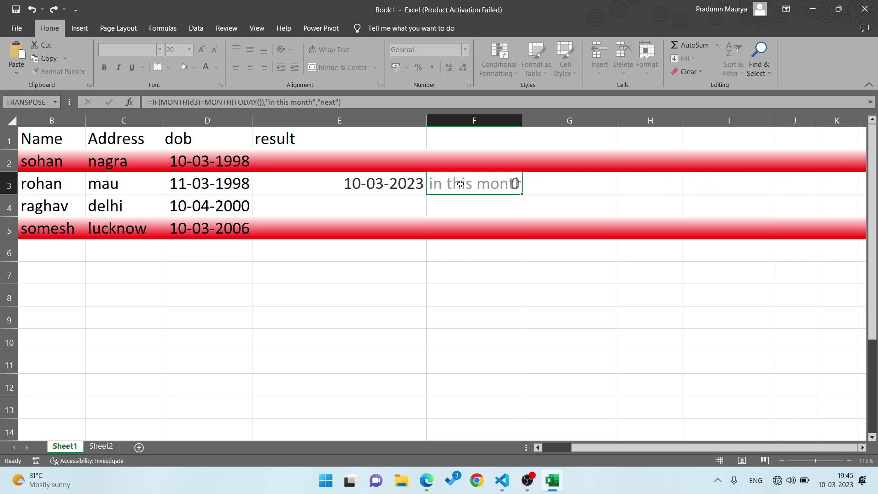
left_click(461, 184)
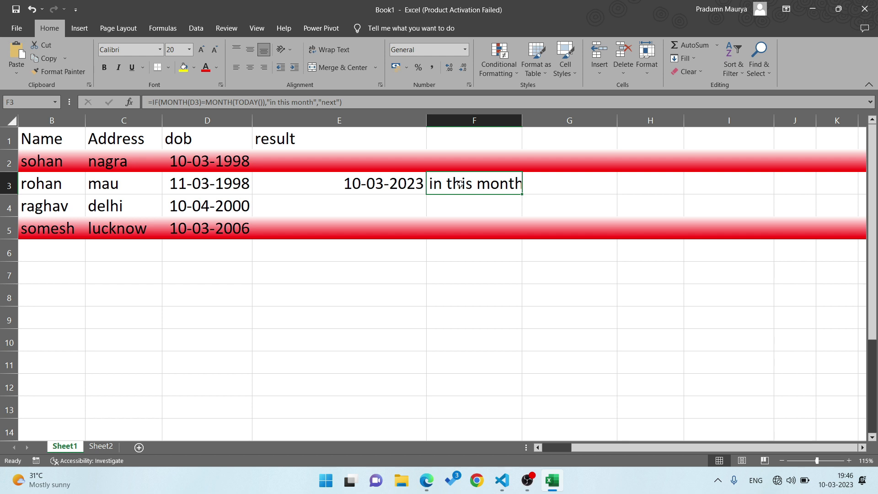
left_click(238, 181)
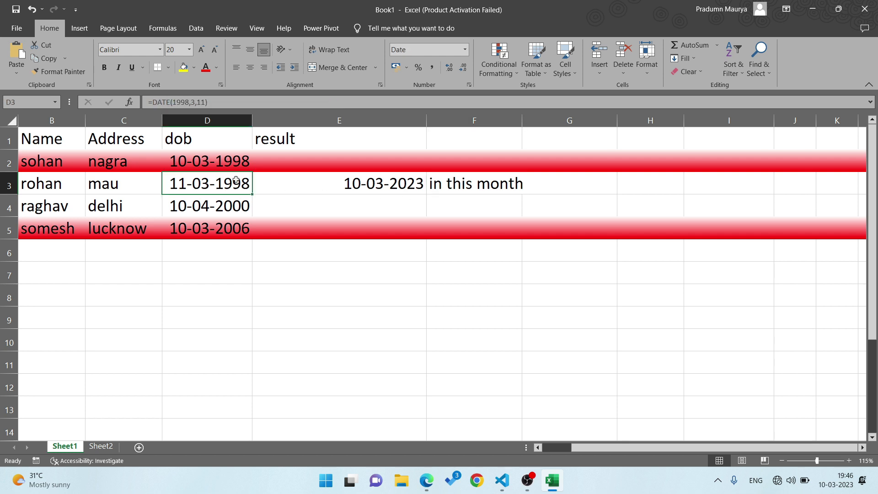
double_click(238, 180)
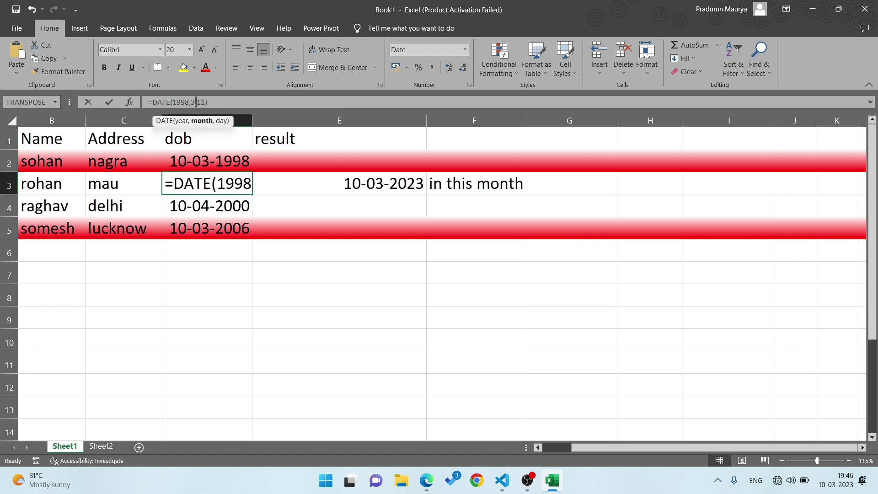
left_click(224, 211)
key("Down")
key("Up")
- Change the month argument of the DATE formula in D3 to 4
key("Up")
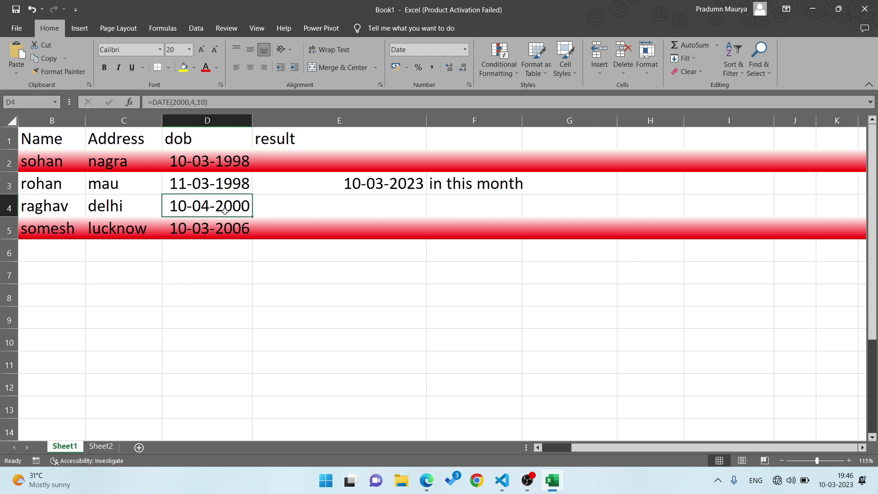
key("F2")
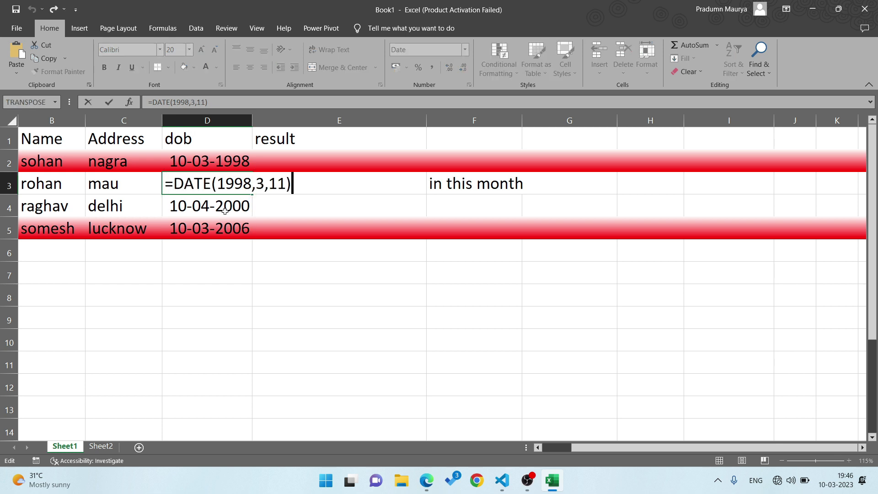
key("Left")
key("Left")
key("Left")
key("Left")
key("BackSpace")
type("4")
key("Return")
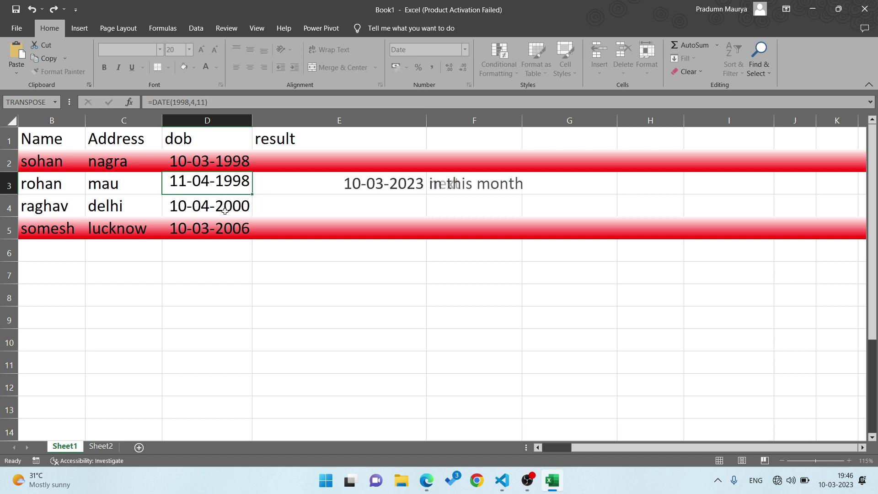
- Extend the false result of the IF formula in F3 to "next month"
key("Up")
key("Right")
key("Right")
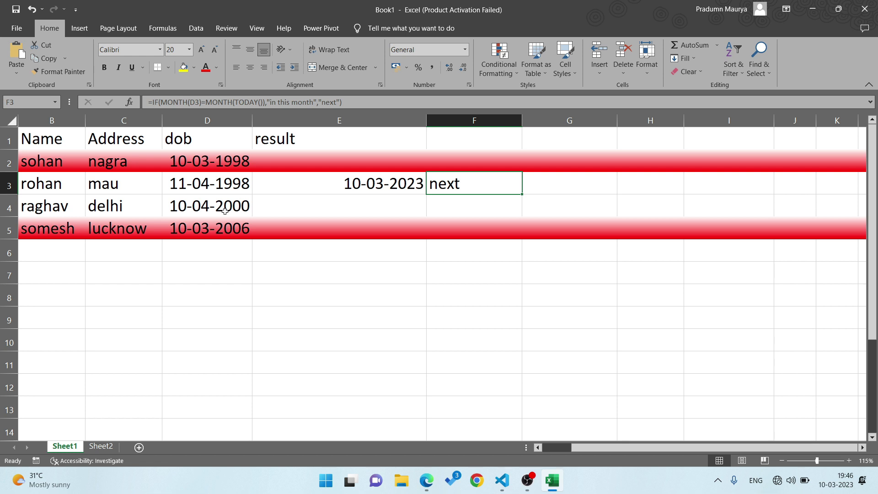
key("F2")
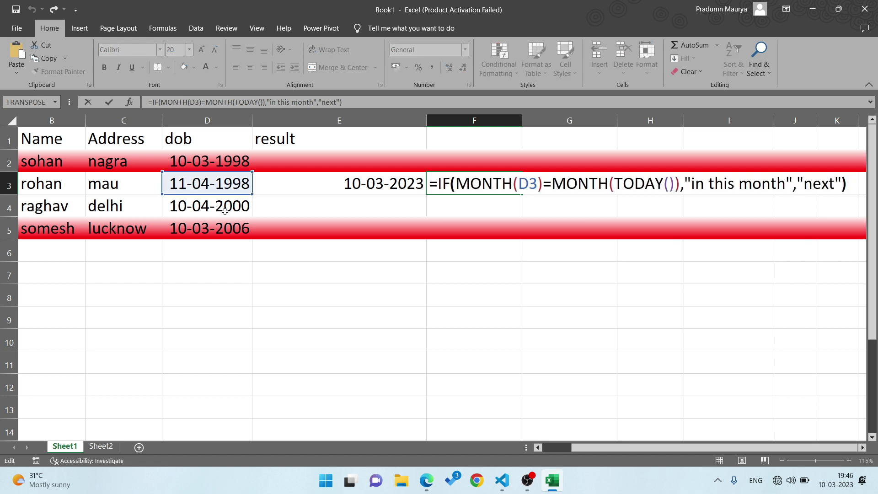
key("Left")
key("Left")
type("month")
key("Return")
key("Up")
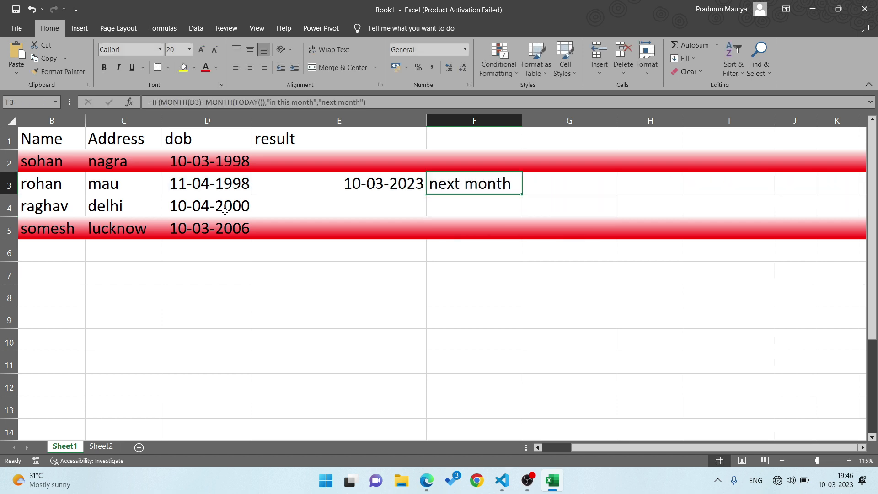
key("Down")
key("Up")
key("Right")
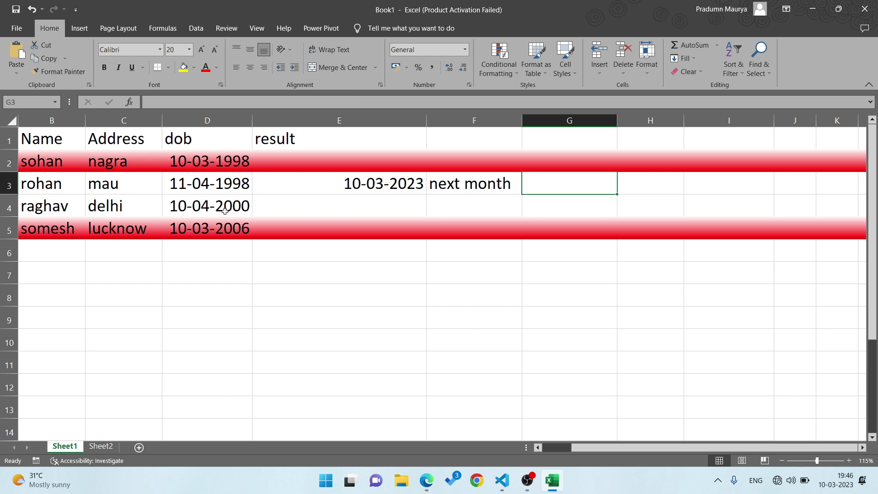
- Set the month argument of the DATE formula in D3 to 3
key("Left")
key("Left")
key("Left")
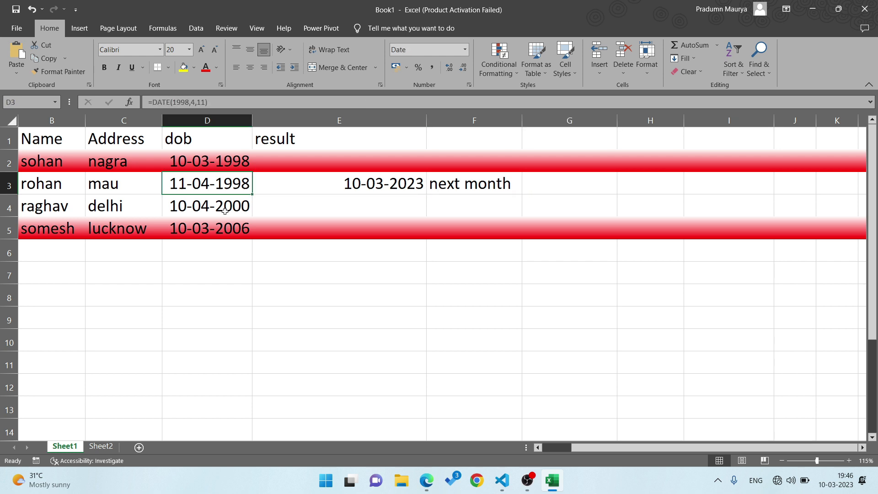
key("Down")
key("Up")
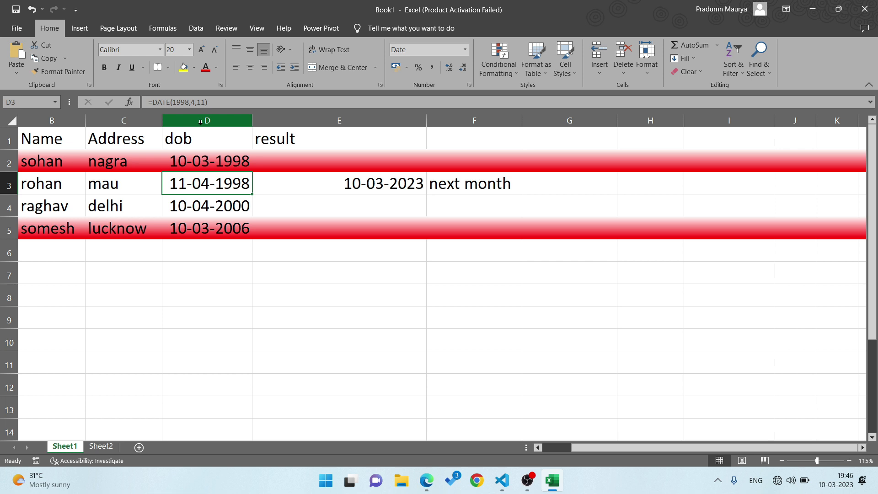
key("Down")
key("Up")
key("F2")
key("Left")
key("Left")
key("Left")
key("Left")
key("BackSpace")
type("3")
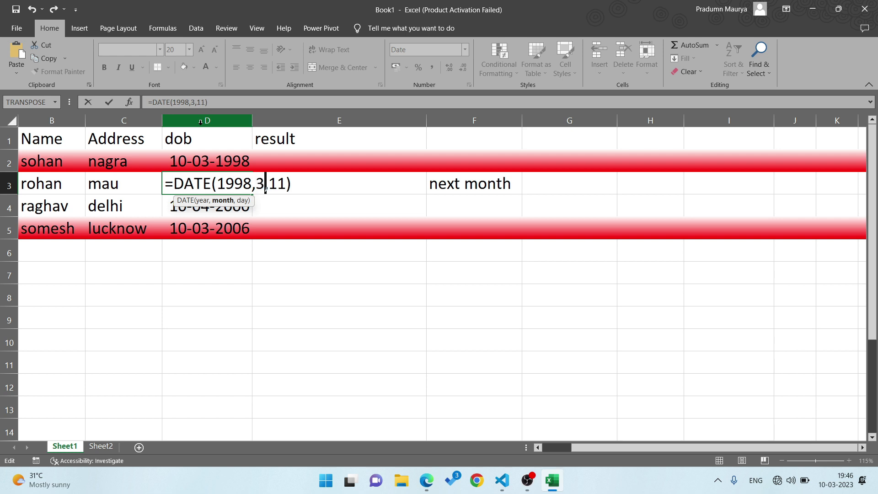
key("Return")
key("Right")
key("Right")
key("Right")
key("Up")
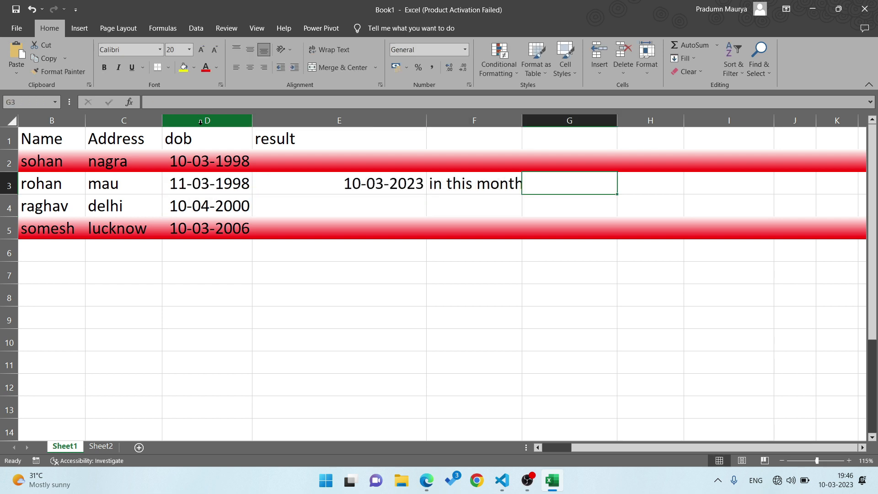
- Begin an IF formula in cell G3 whose logical test takes the MONTH of the date in D3
key("Down")
key("Up")
type("=if")
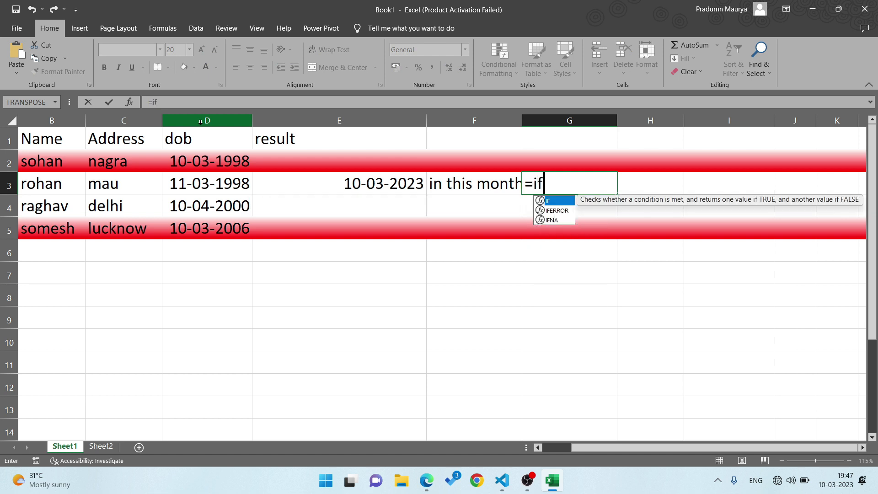
key("Tab")
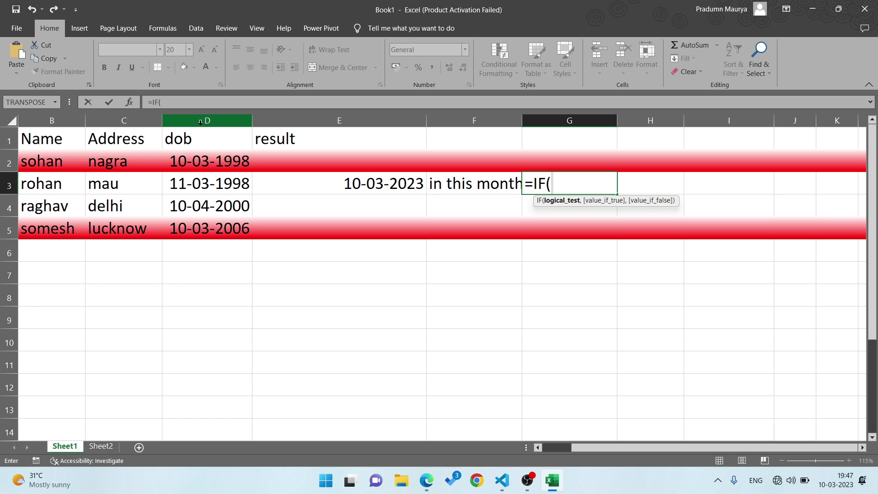
type("m")
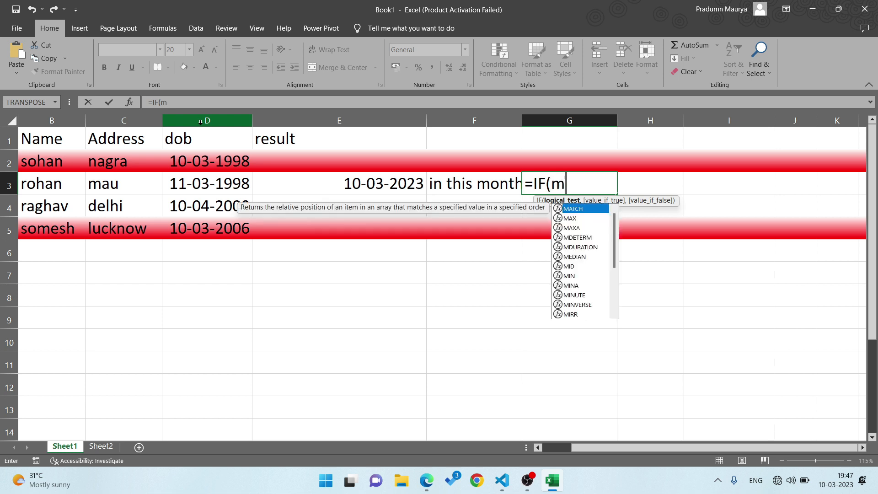
type("ont")
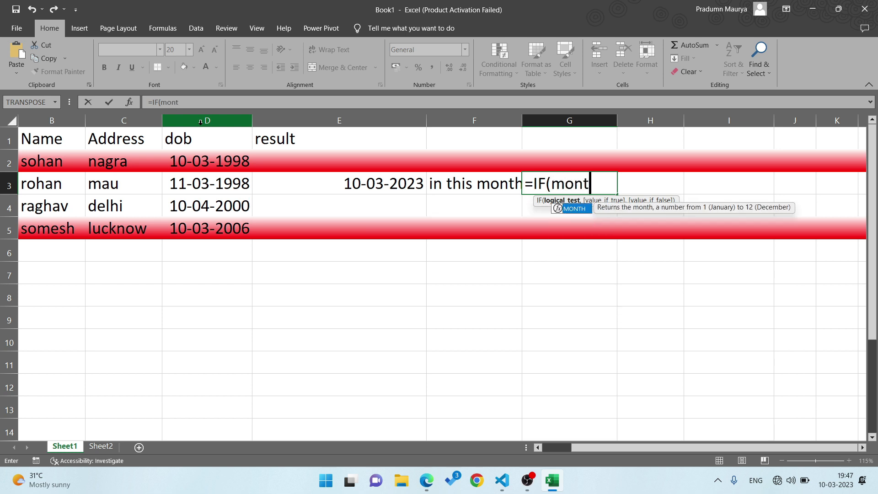
key("Tab")
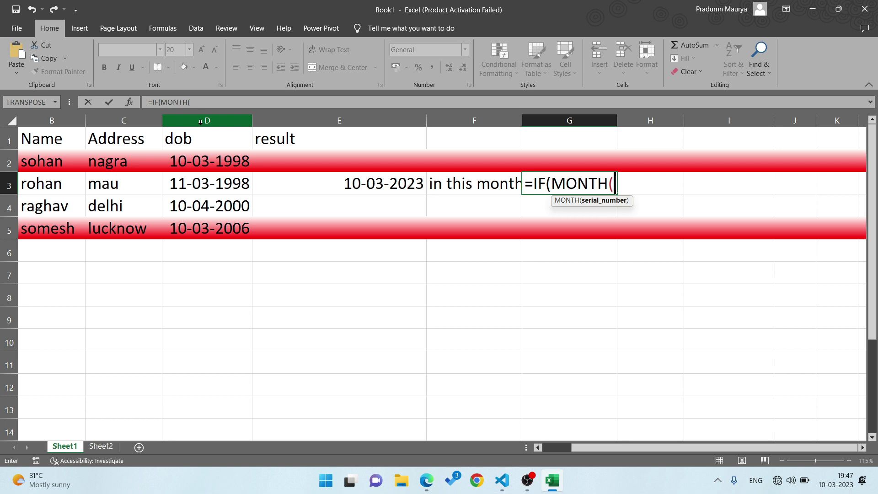
type("d2")
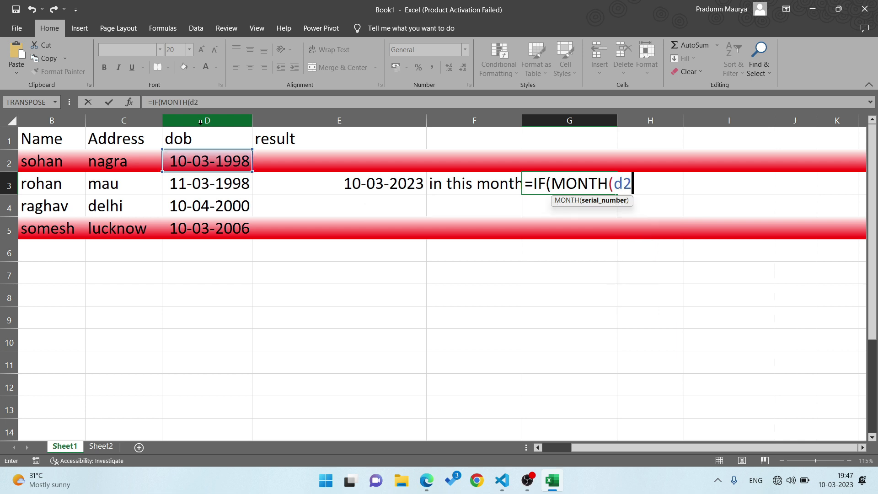
key("BackSpace")
type("3")
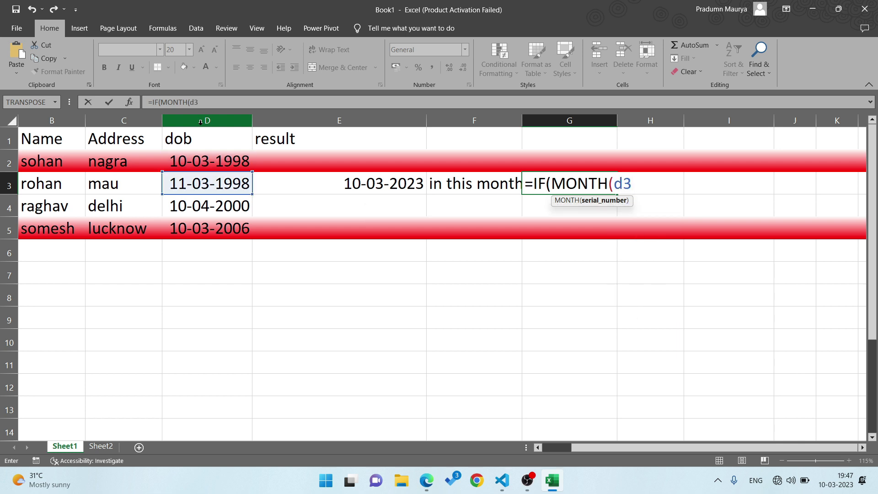
- Extend the G3 formula to compare with the current month, giving =IF(MONTH(d3)=MONTH(TODAY()), with the true-value argument started
type(")=")
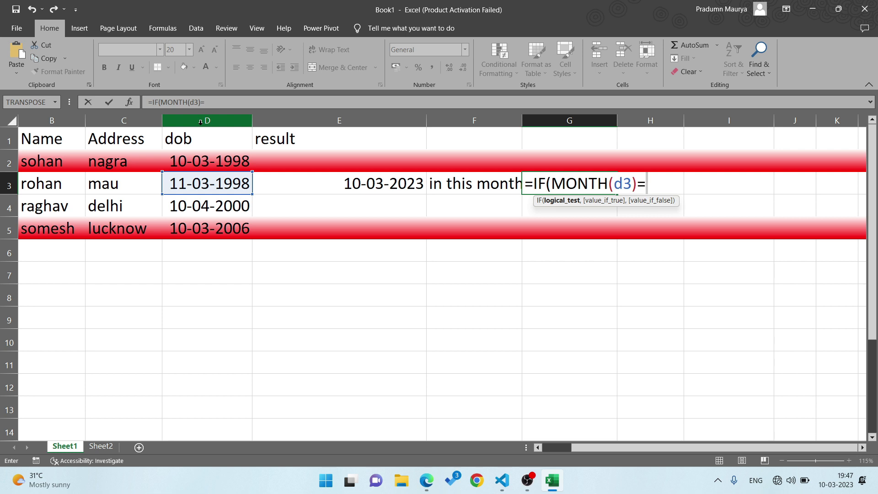
type("mont")
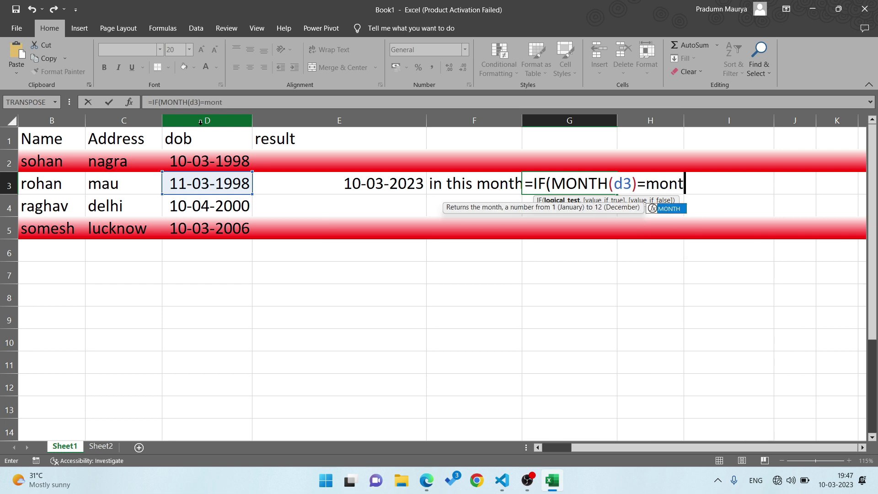
key("Tab")
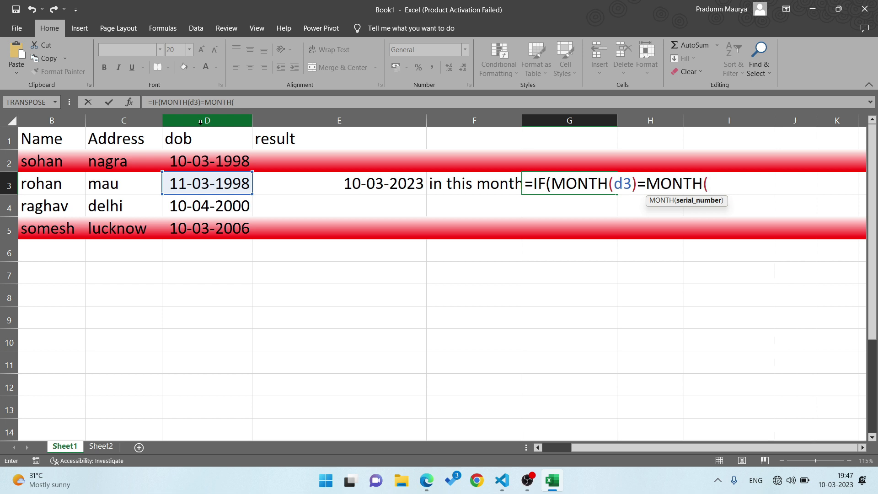
type("to")
key("Tab")
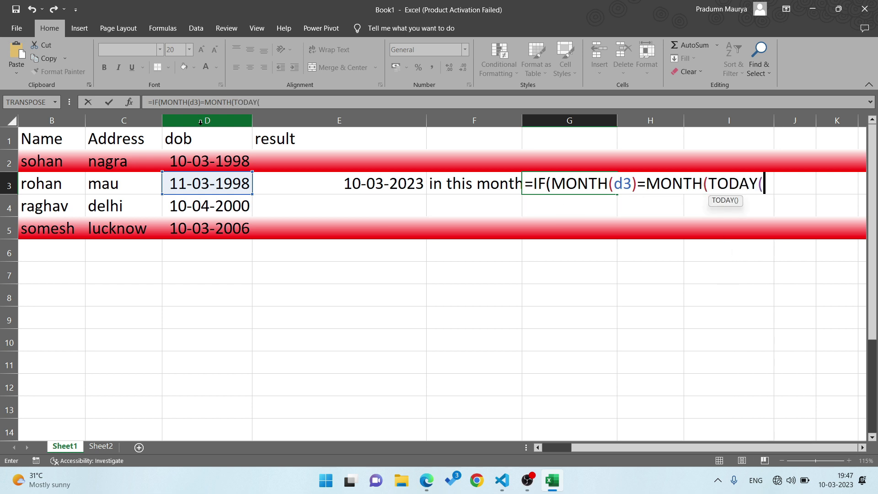
type("))")
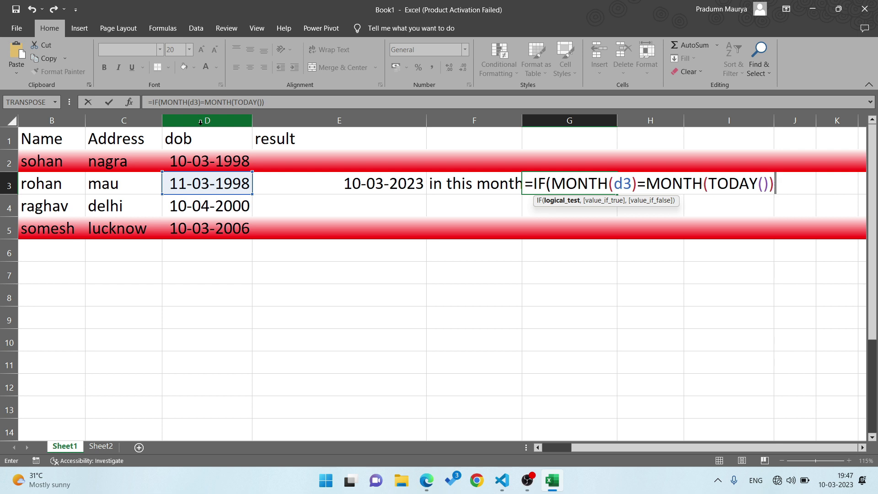
left_click(831, 12)
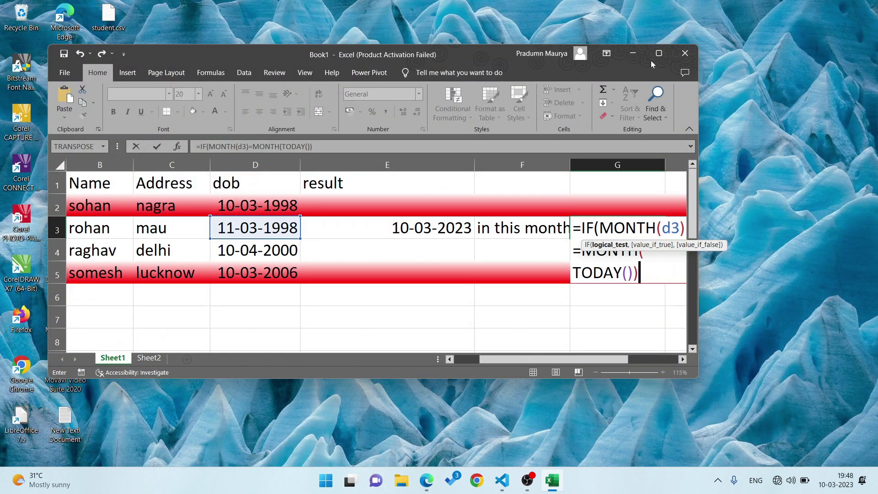
left_click(652, 59)
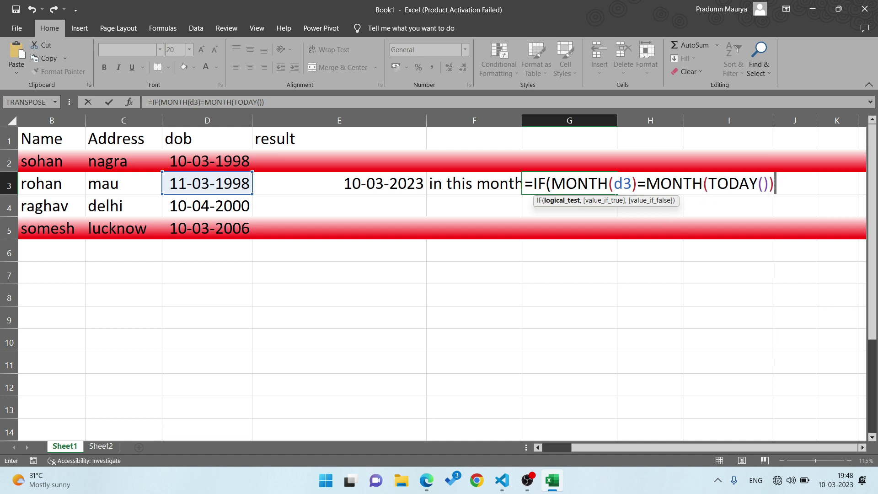
key("Return")
key("Return")
type(",")
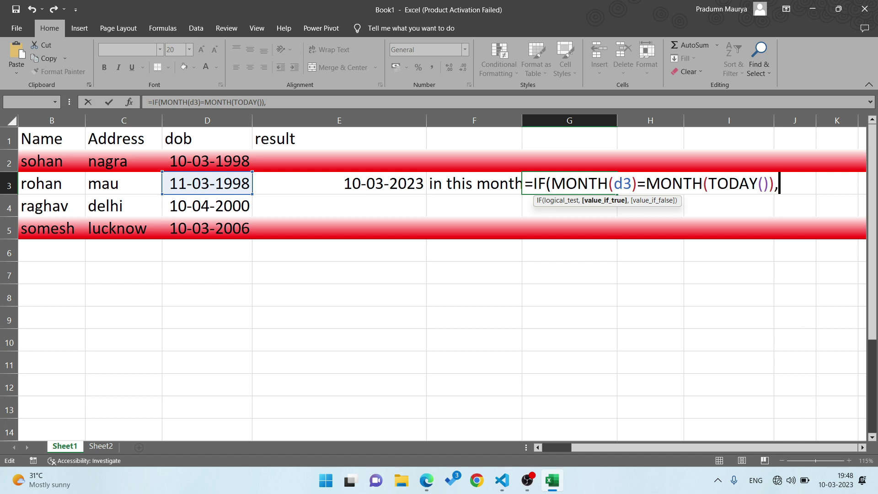
- Erase the TODAY part of the unfinished formula in G3, back to the second MONTH
key("BackSpace")
key("BackSpace")
key("BackSpace")
key("BackSpace")
key("BackSpace")
key("BackSpace")
key("BackSpace")
key("BackSpace")
key("BackSpace")
key("BackSpace")
key("BackSpace")
key("BackSpace")
key("BackSpace")
key("BackSpace")
key("BackSpace")
key("BackSpace")
key("BackSpace")
key("BackSpace")
key("BackSpace")
key("BackSpace")
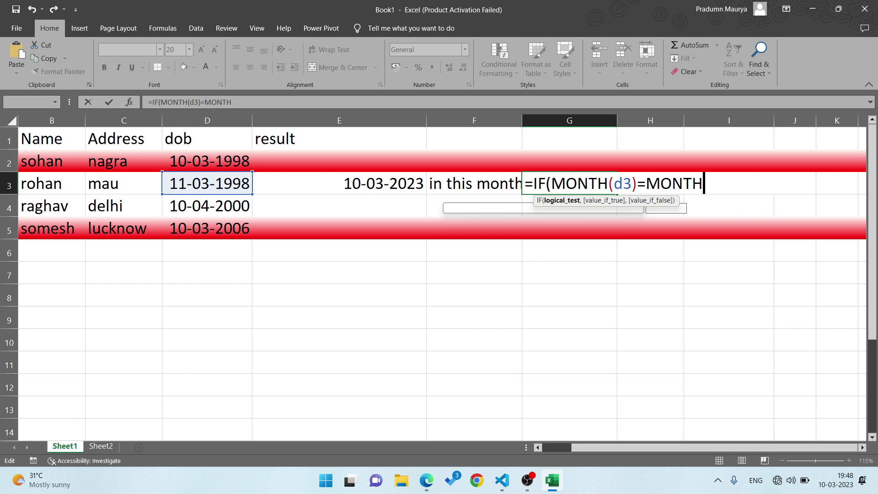
key("Return")
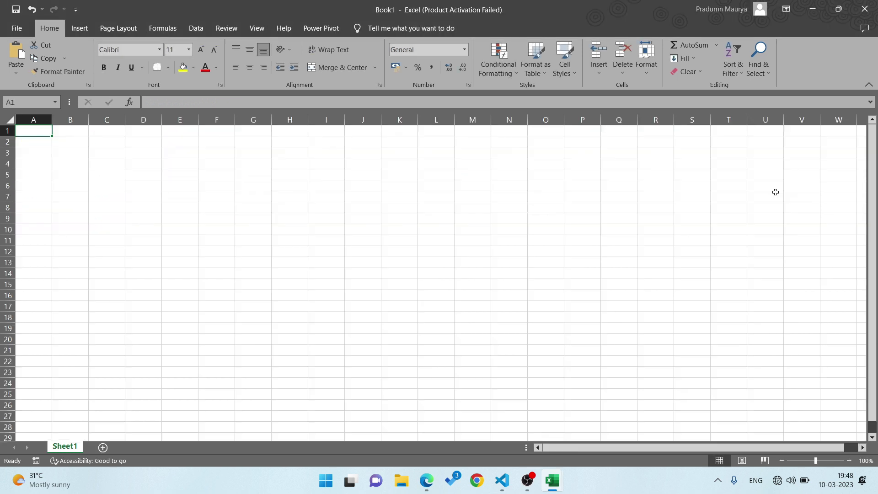
- Reopen the recent workbook Book1 from the Desktop and place it side by side with the blank workbook
left_click(17, 28)
left_click(168, 264)
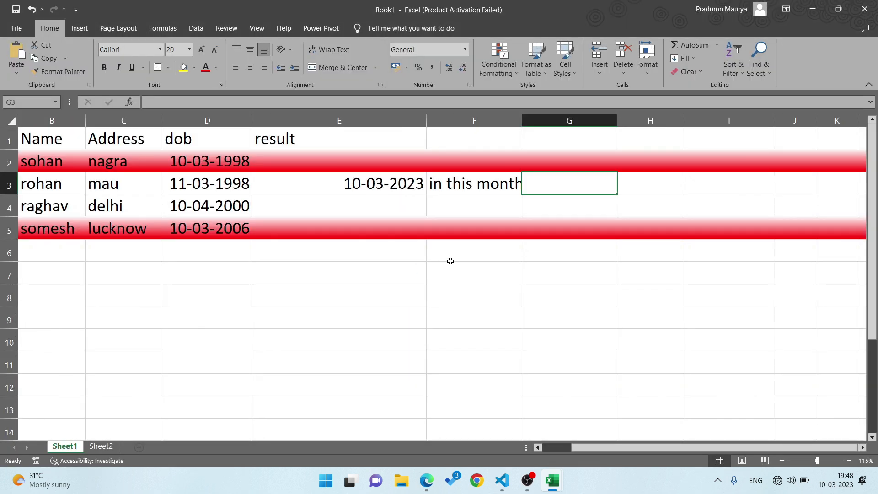
left_click(839, 8)
left_click_drag(479, 60, 877, 179)
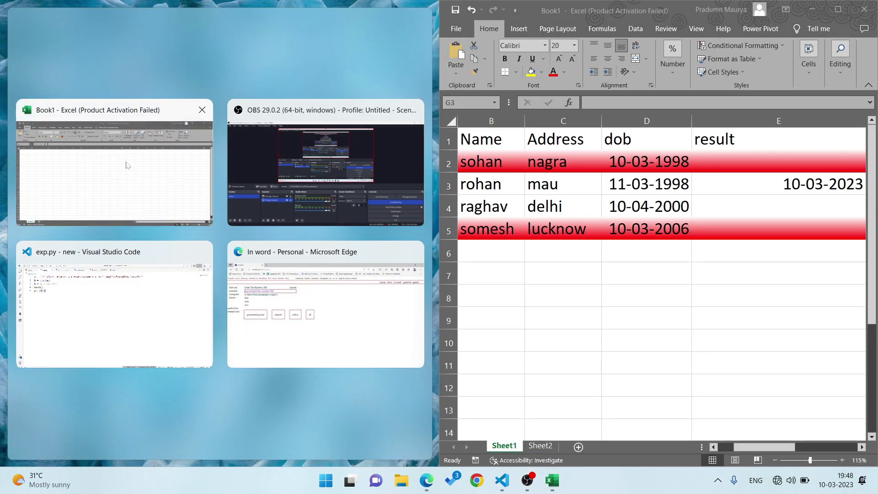
left_click(127, 165)
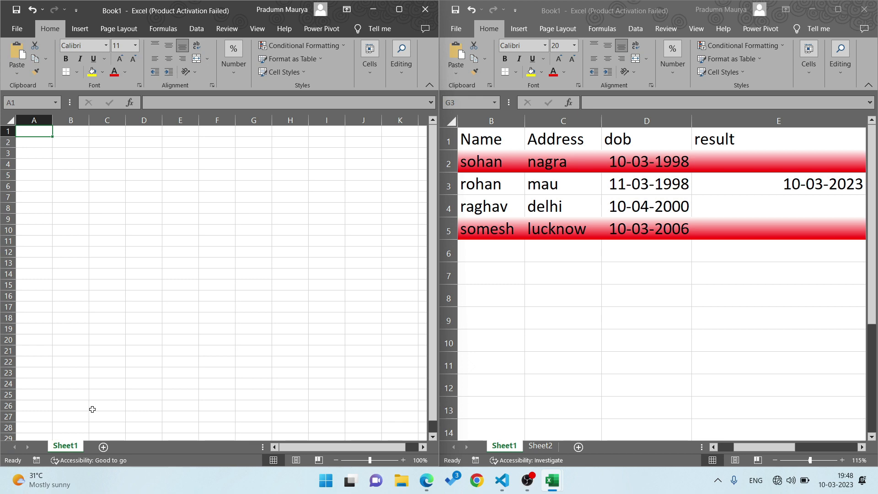
- Close the blank workbook, select cell G5 in Book1 and return Book1 to a full-size window
left_click(425, 9)
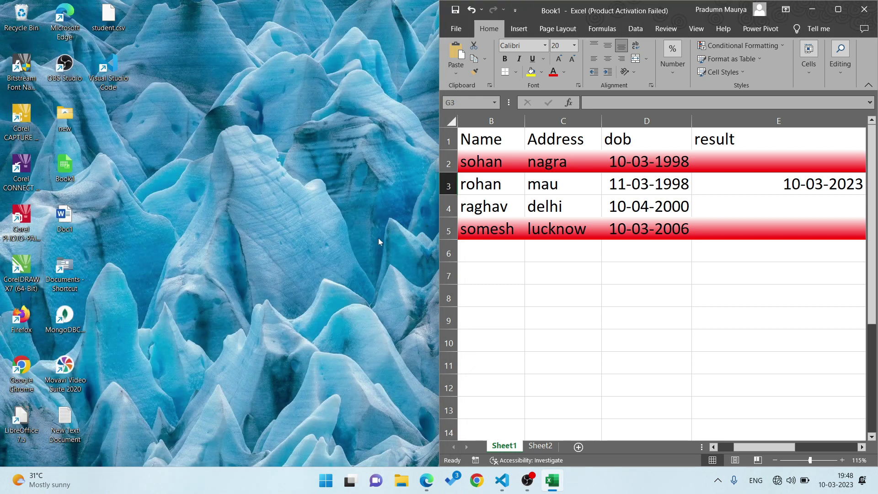
left_click(838, 9)
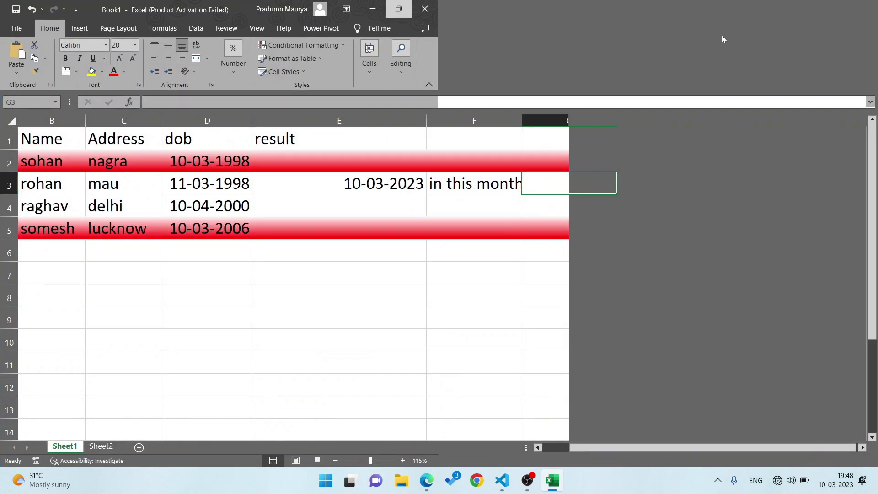
left_click(838, 10)
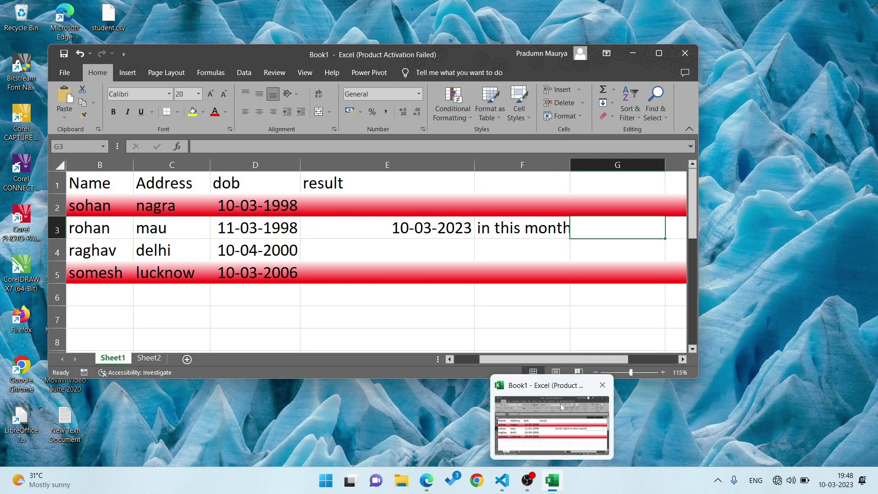
left_click(573, 265)
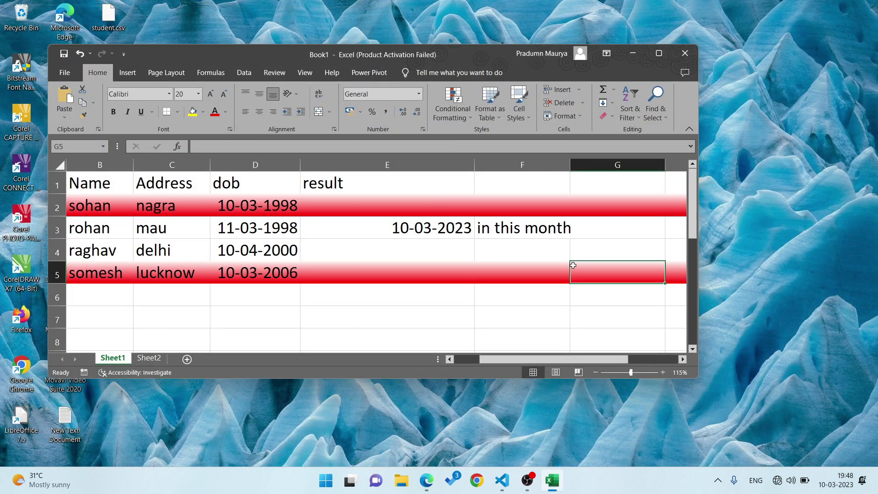
left_click(665, 55)
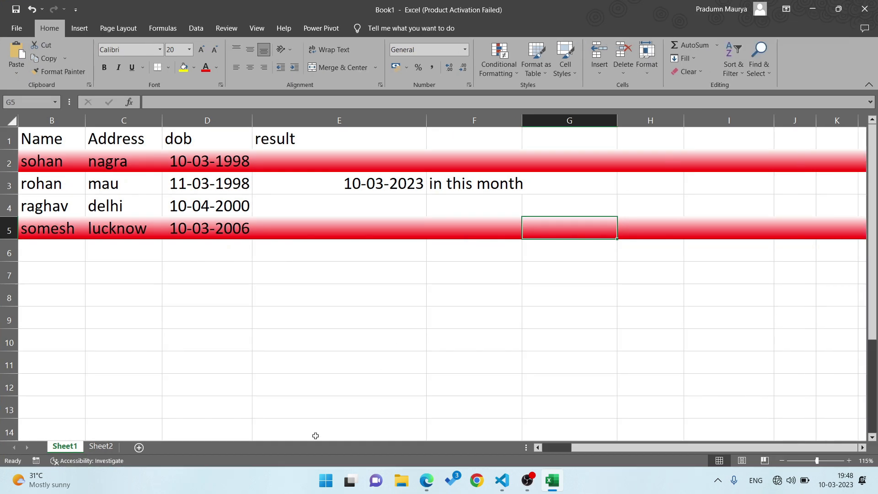
- Launch another Excel window and open the recent workbook Book1 from its start screen
key("super")
type("exc")
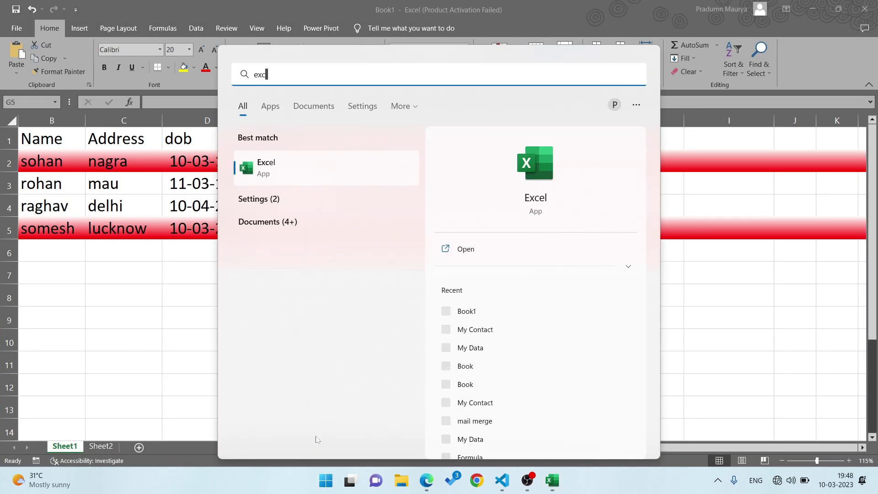
key("Escape")
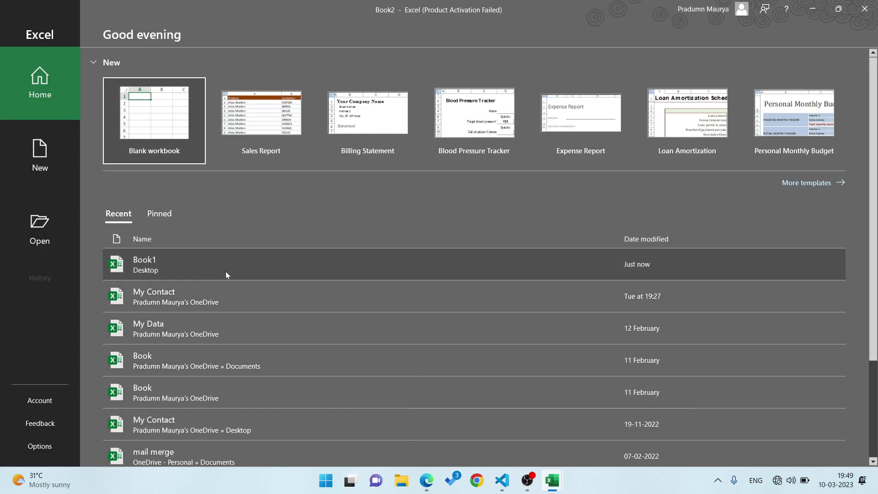
left_click(219, 268)
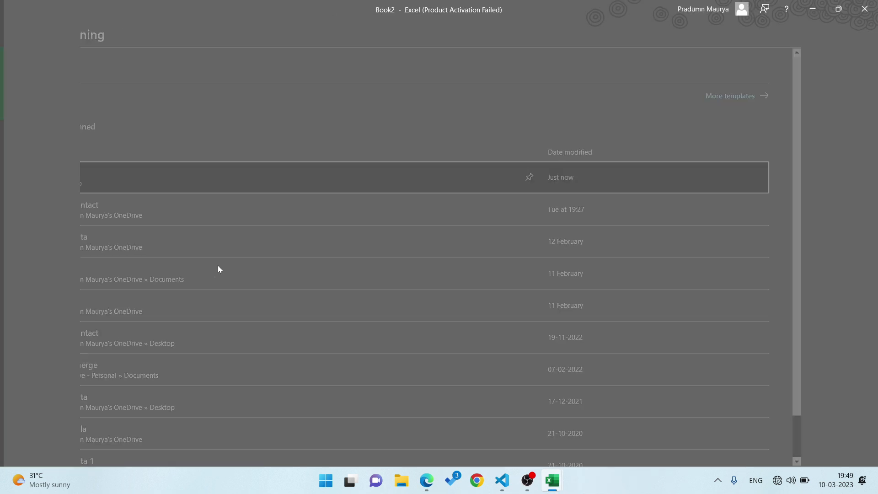
- Arrange the Book1 window side by side with the blank workbook Book2
left_click(839, 9)
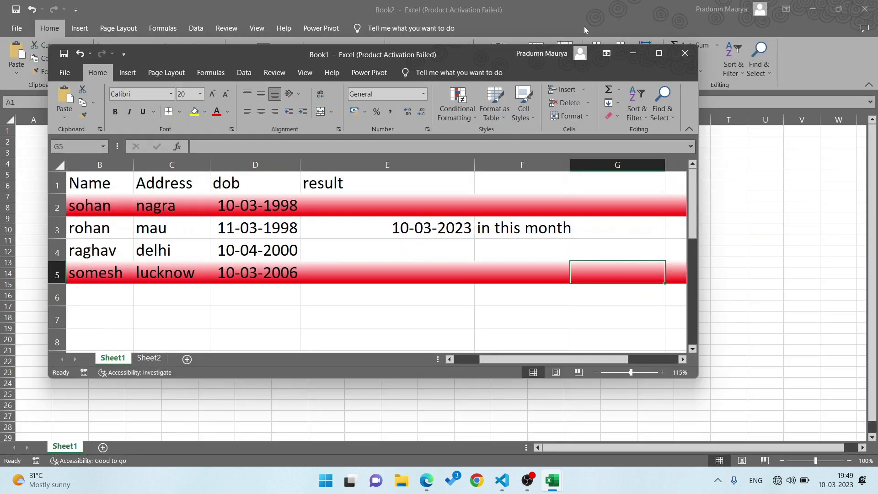
left_click_drag(458, 60, 874, 102)
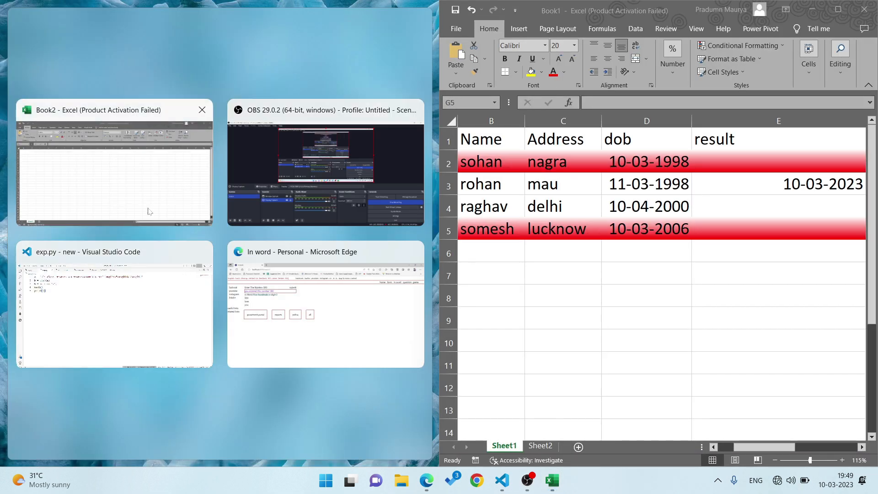
left_click(139, 191)
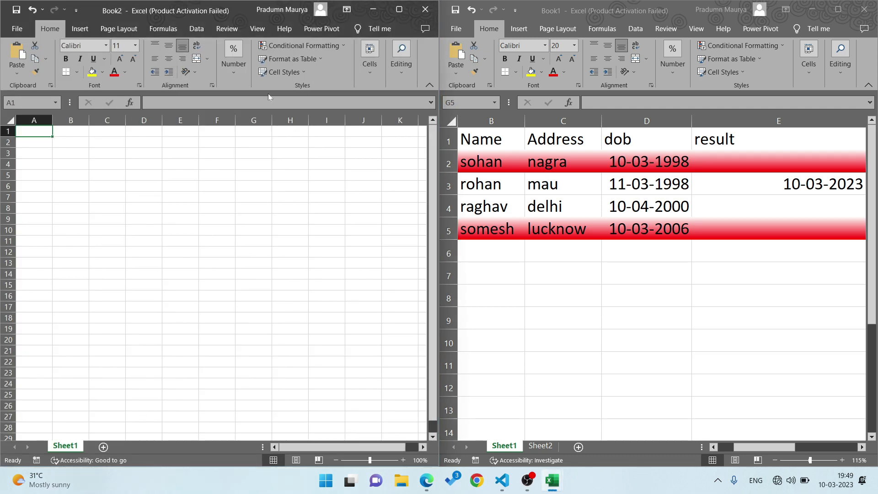
- Try to open the recent workbook Book1 in the Book2 window, and select cell F6 in Book2
left_click(17, 28)
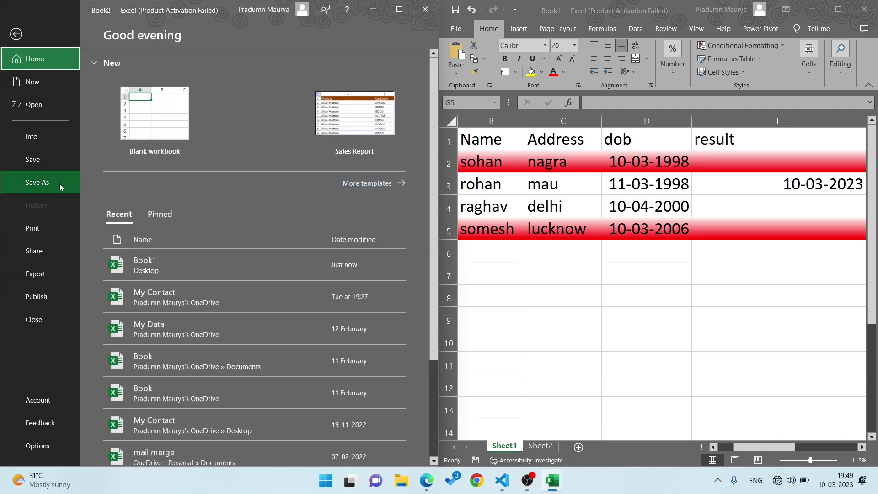
left_click(166, 265)
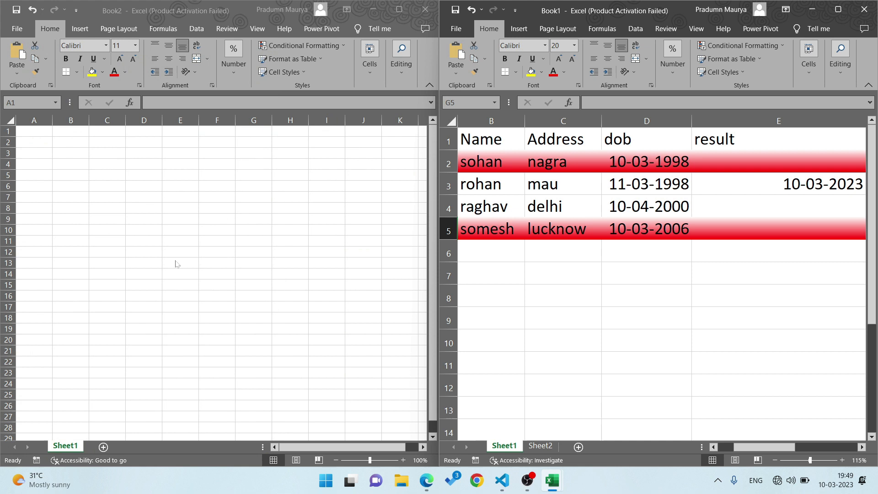
left_click(84, 202)
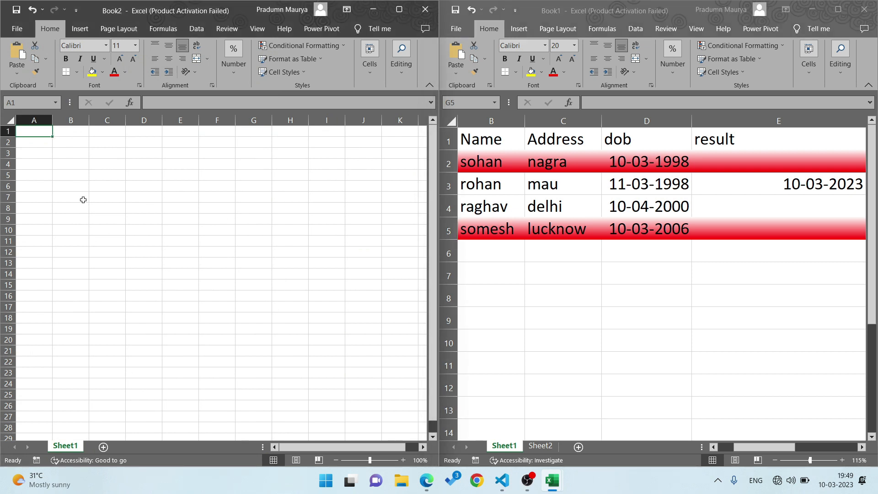
left_click(198, 184)
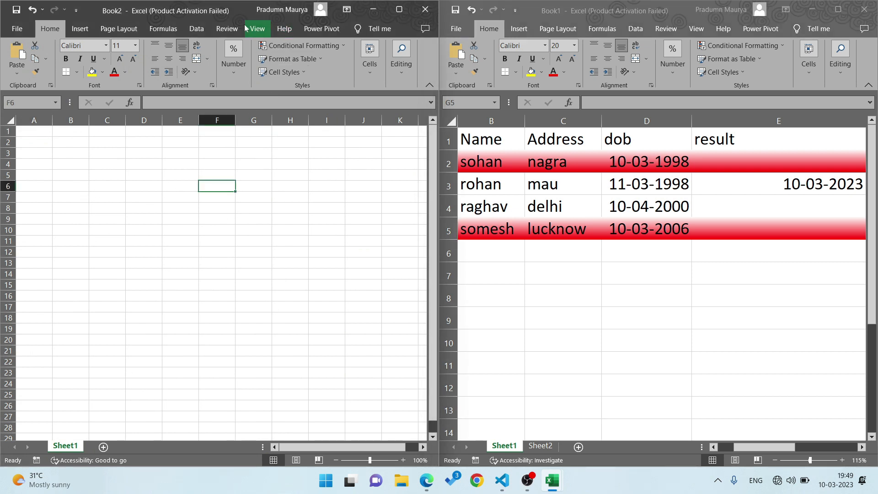
- Close the blank workbook Book2 and return Book1 to a full-size window
left_click(323, 29)
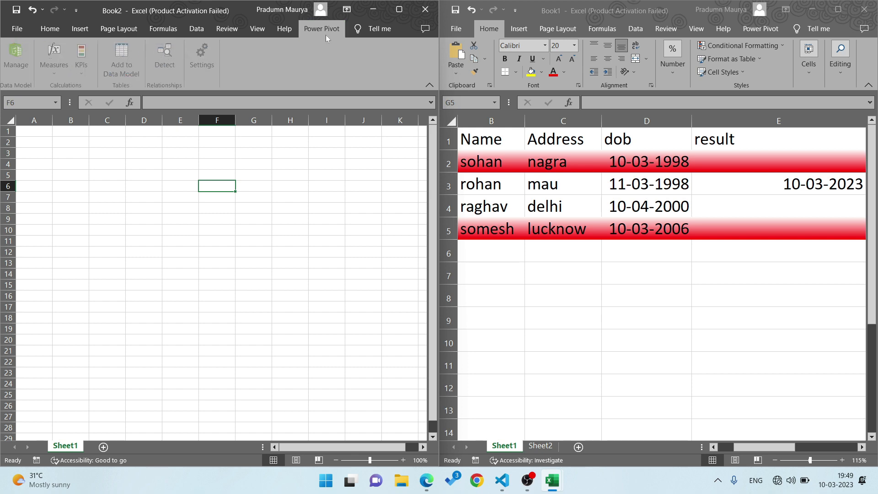
left_click(280, 30)
left_click(257, 29)
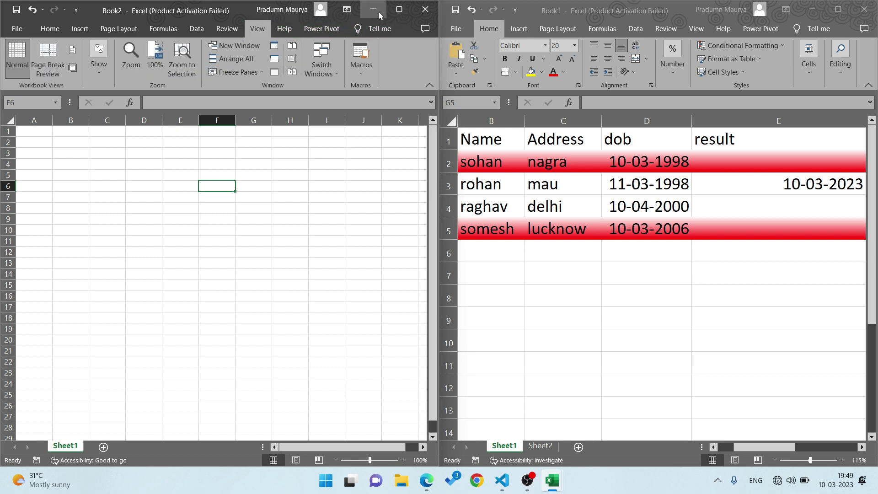
left_click(425, 9)
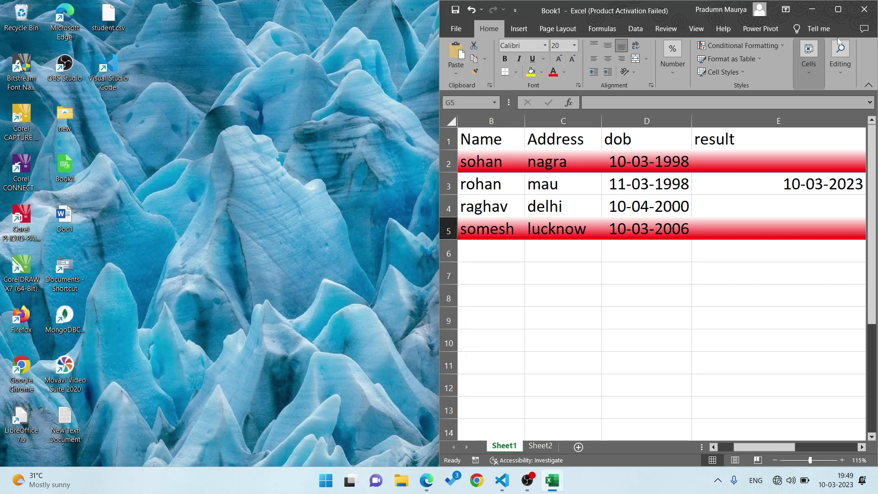
left_click(838, 10)
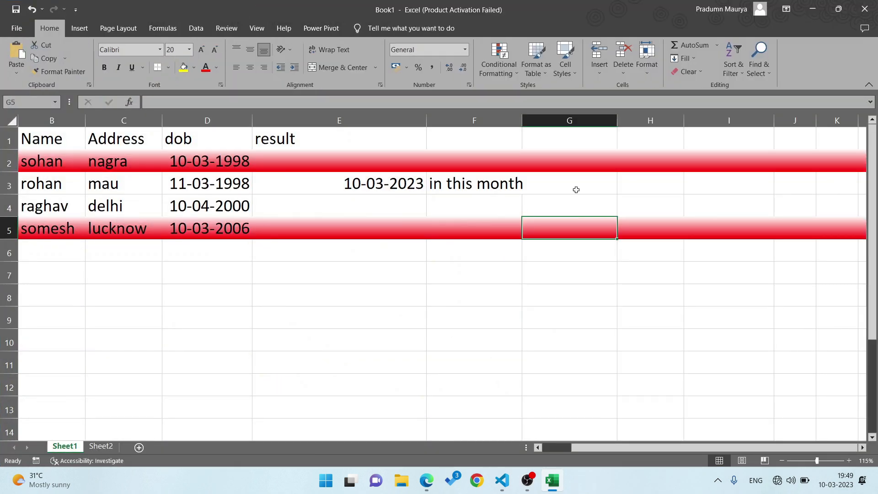
- Enter the sample day numbers "3 , 13" in cell G4, leaving cell G3 empty
left_click(592, 187)
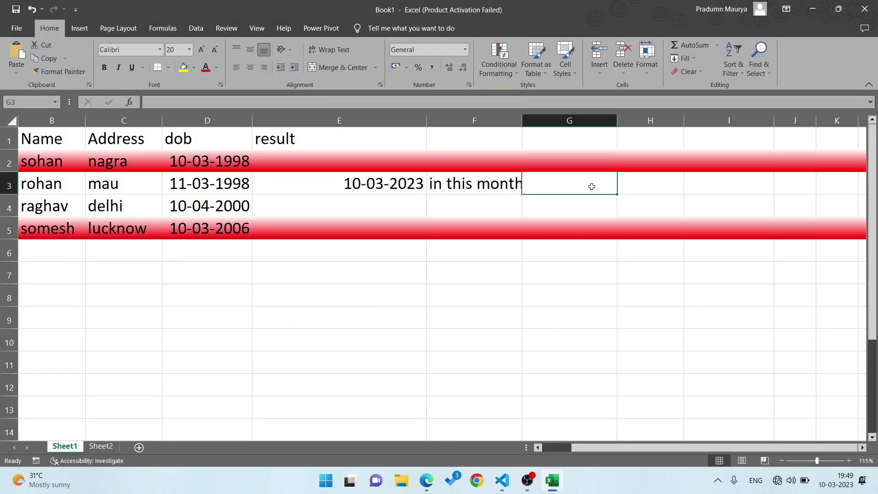
type("=")
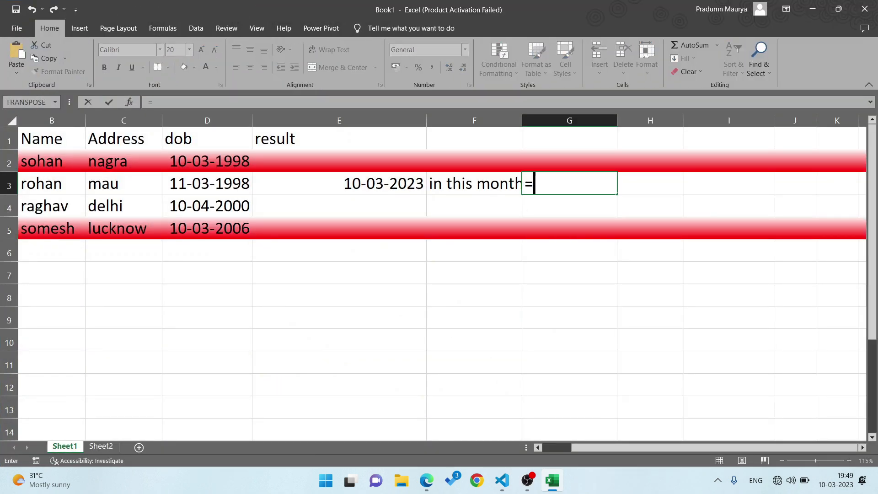
key("BackSpace")
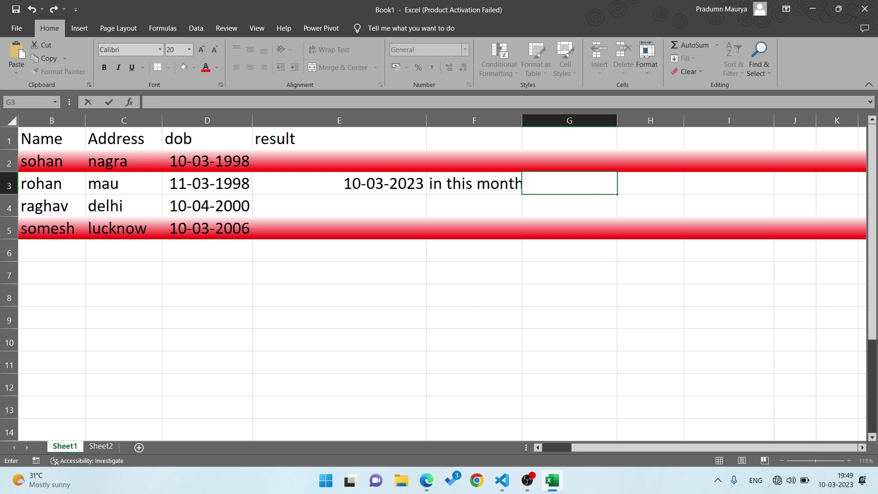
key("Return")
type("=")
key("BackSpace")
type("m")
key("BackSpace")
type("3")
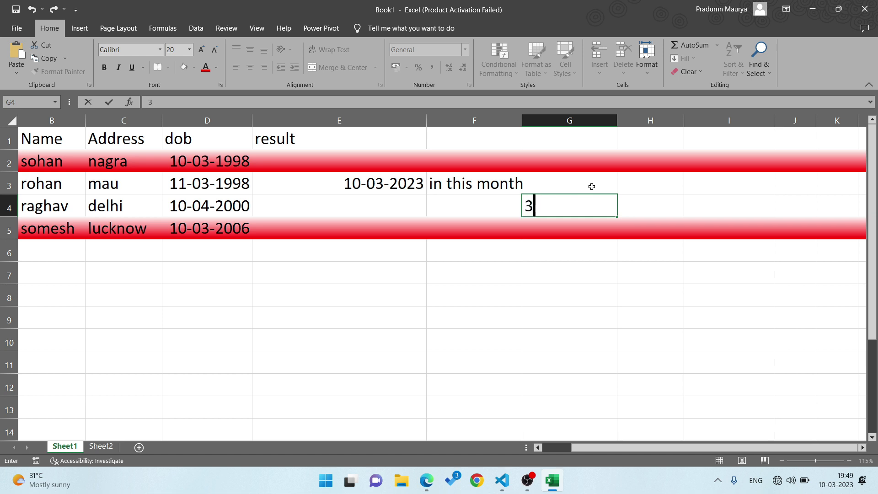
key("BackSpace")
type(", 13")
key("Return")
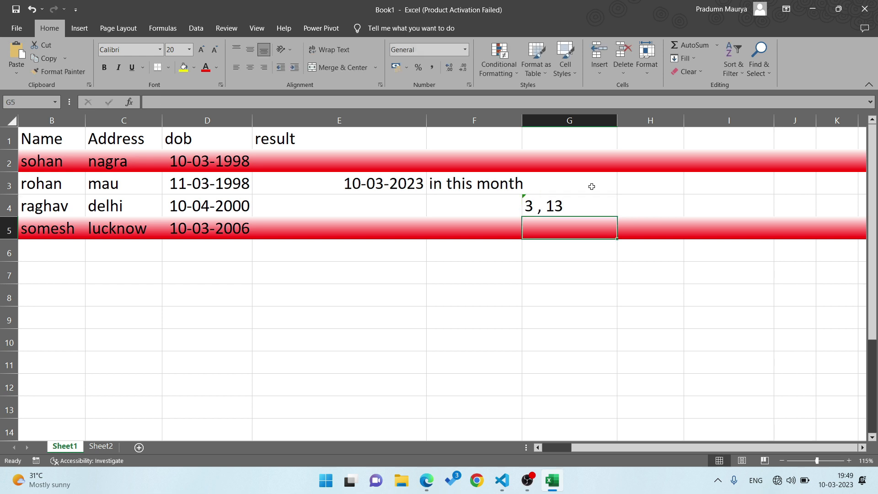
- Start a formula in cell G3 with an AND function as the logical test of IF
key("Up")
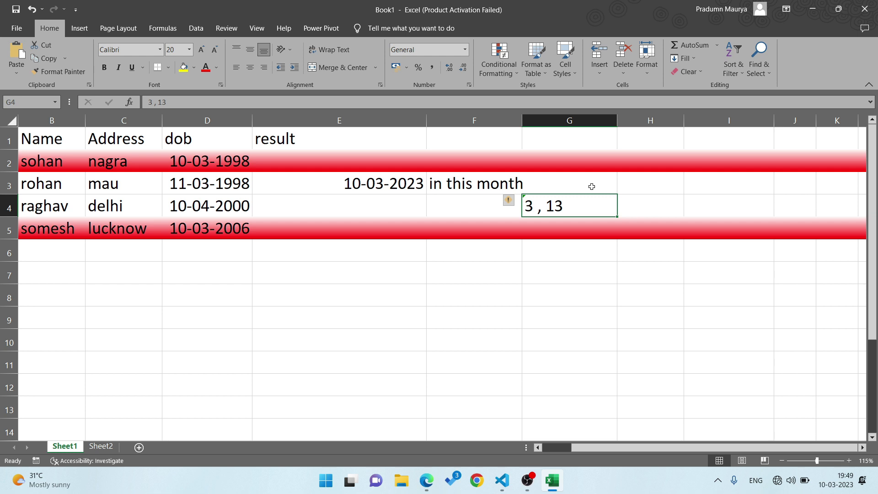
left_click(592, 186)
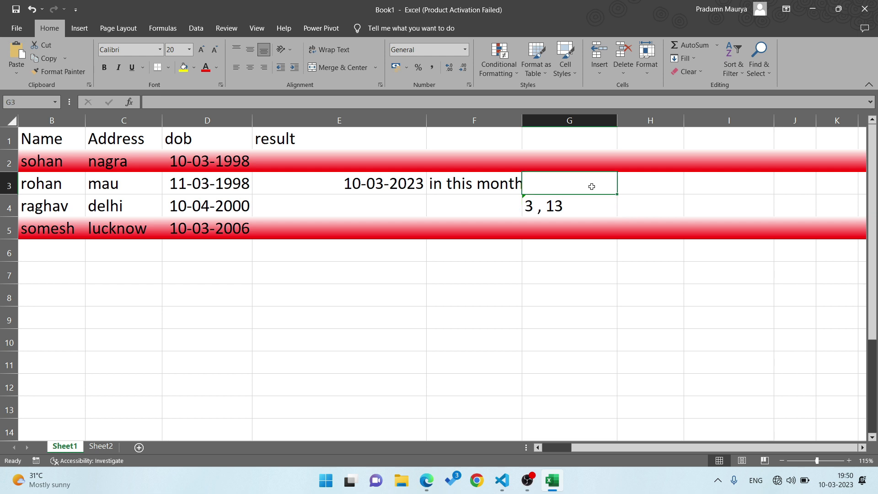
type("=")
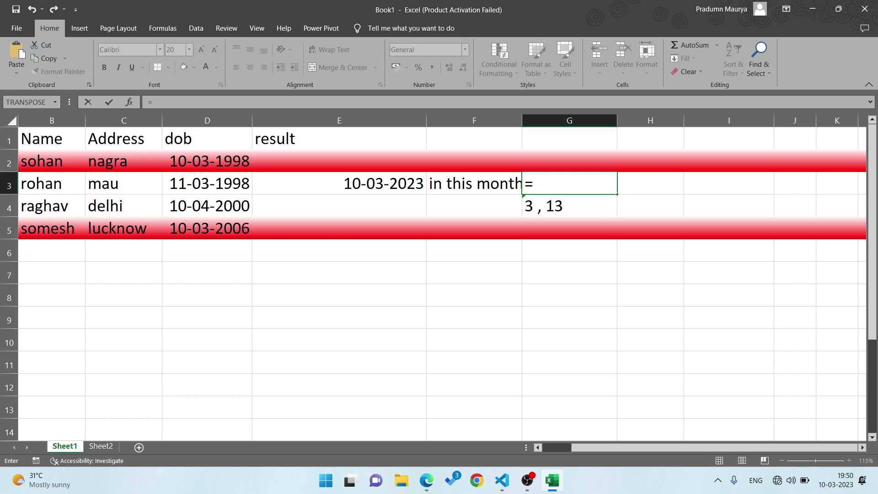
type("if")
key("Tab")
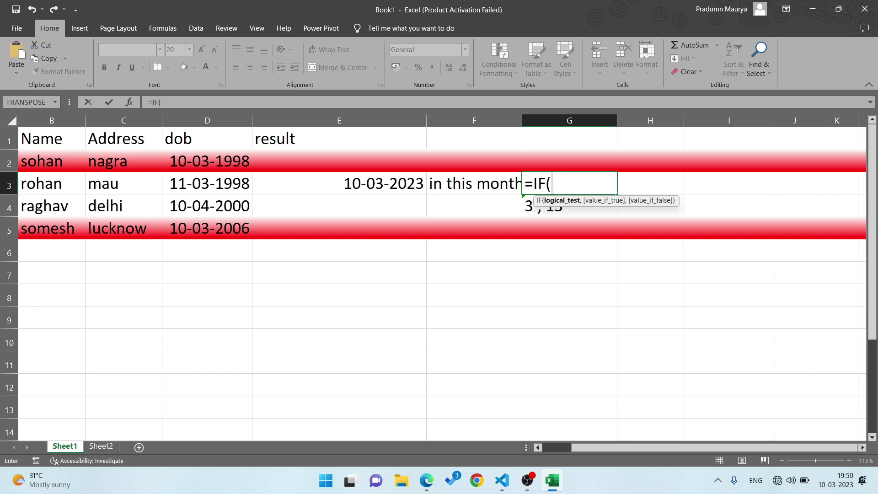
type("an")
key("Tab")
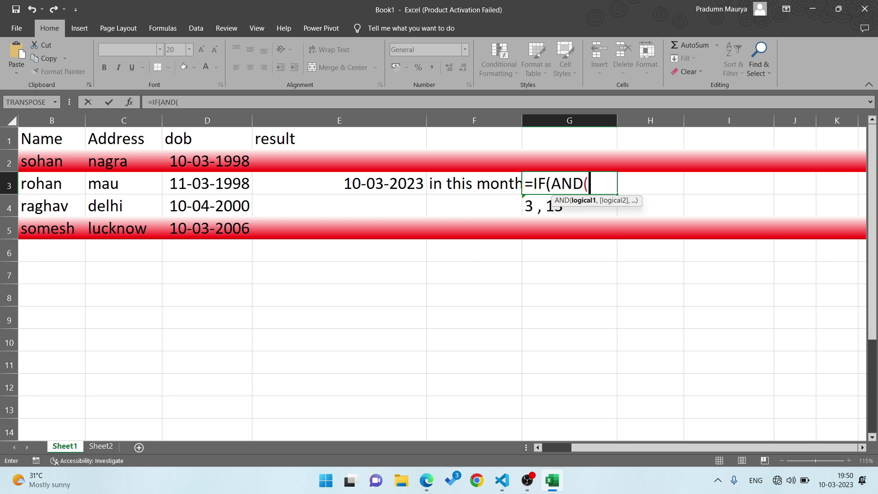
- Add MONTH(d3)=MONTH(TODAY()) as the first AND condition of the formula in G3
type("mo")
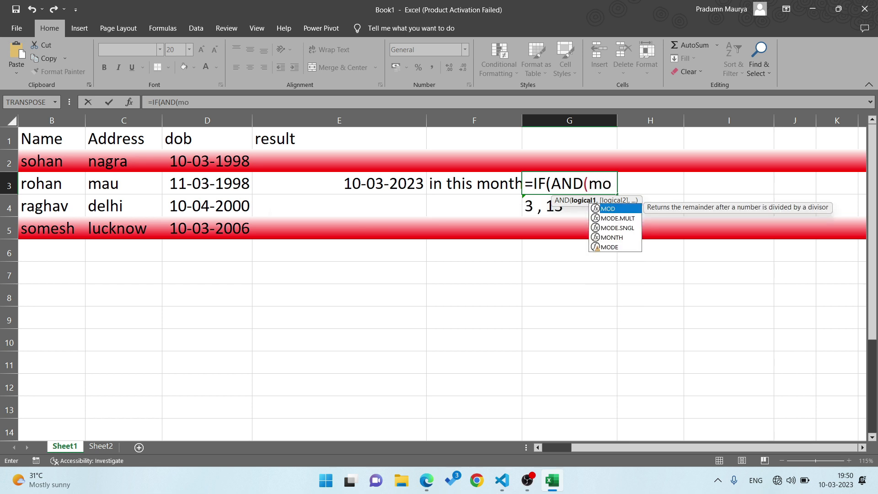
type("n")
key("Tab")
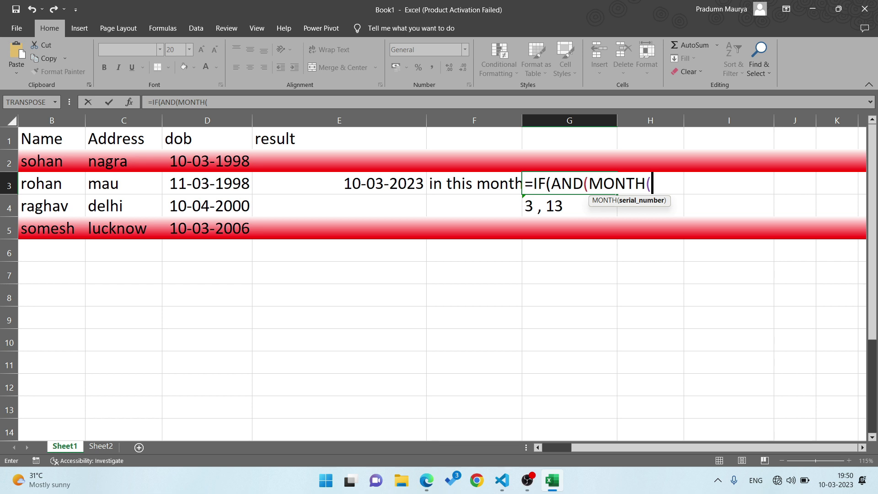
type("d2")
key("BackSpace")
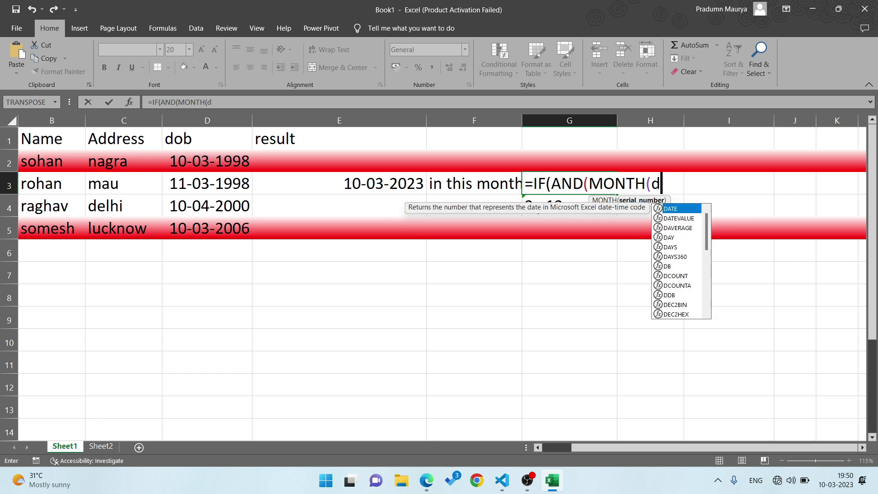
type("3)")
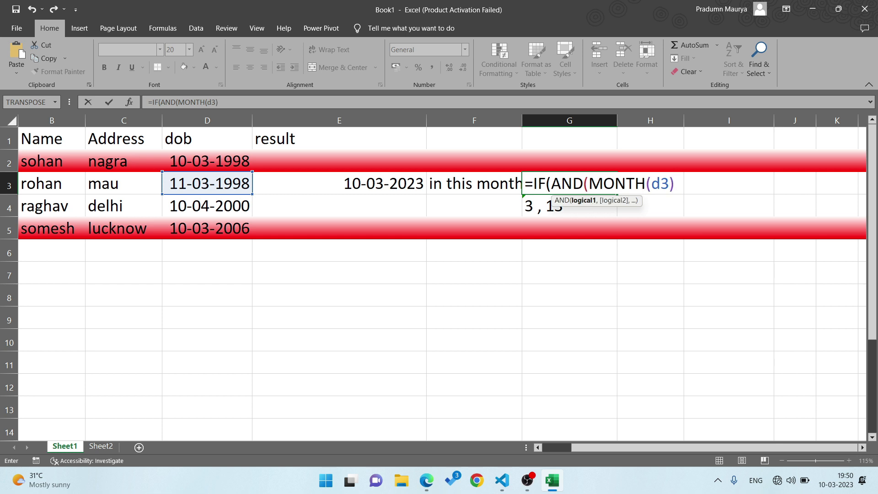
type("=")
type("mon")
key("Tab")
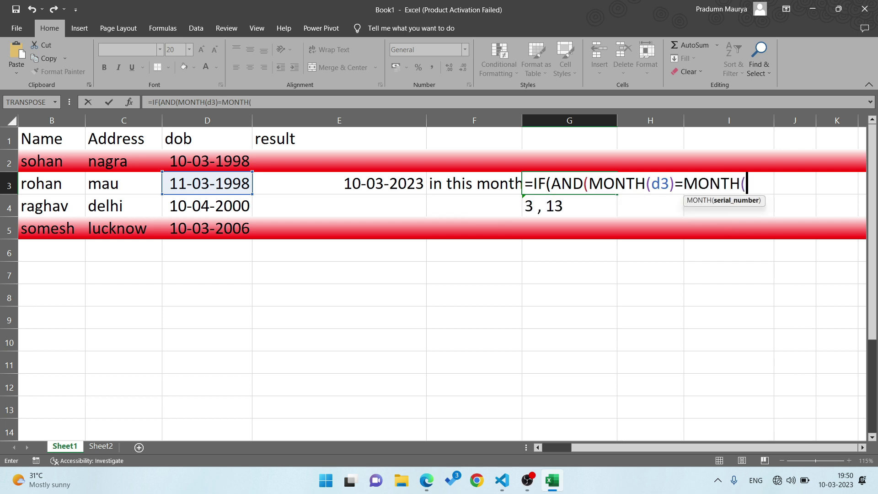
type("to")
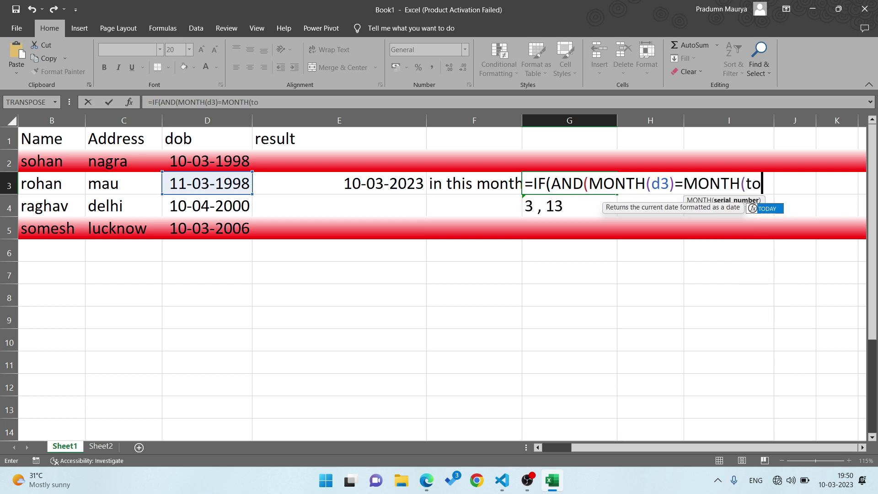
key("Tab")
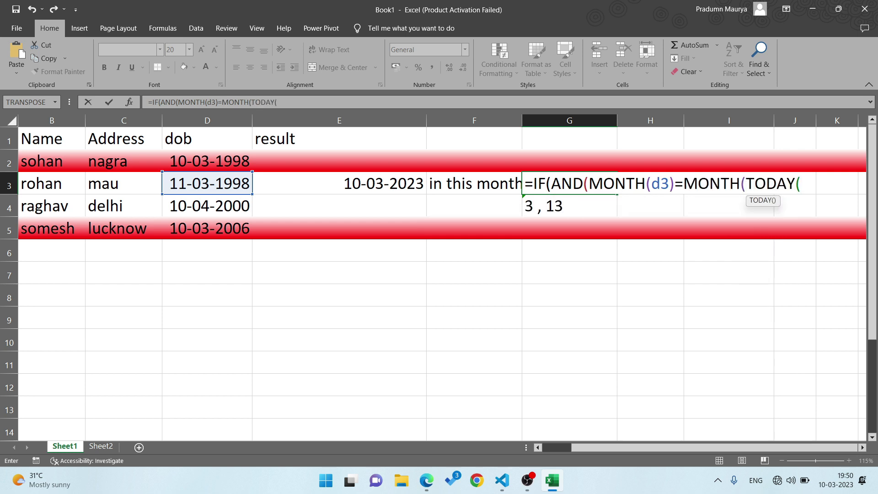
type("))")
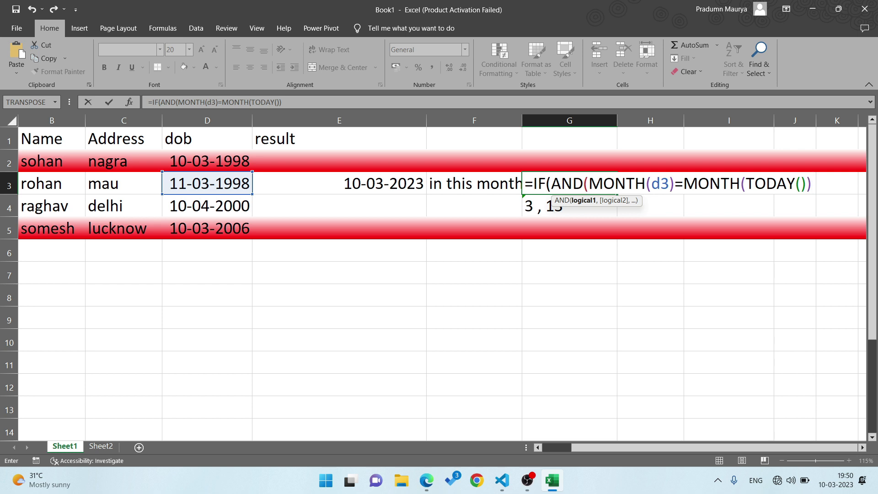
- Begin the second AND condition in G3 with the day difference DAY(d3) - DAY(TODAY())
type(",")
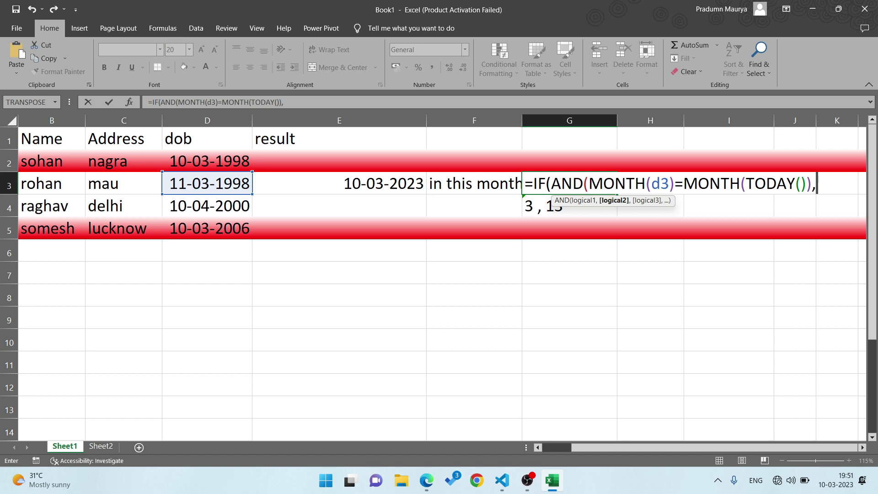
type("day")
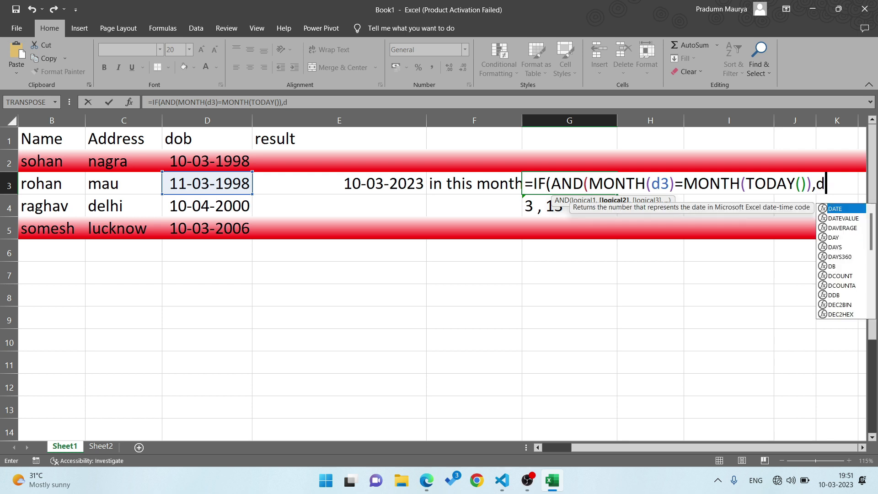
key("Tab")
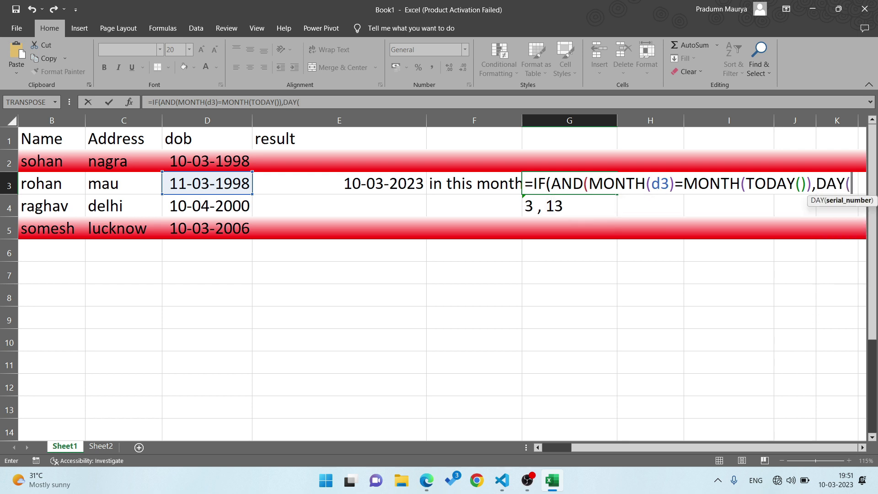
type("d3")
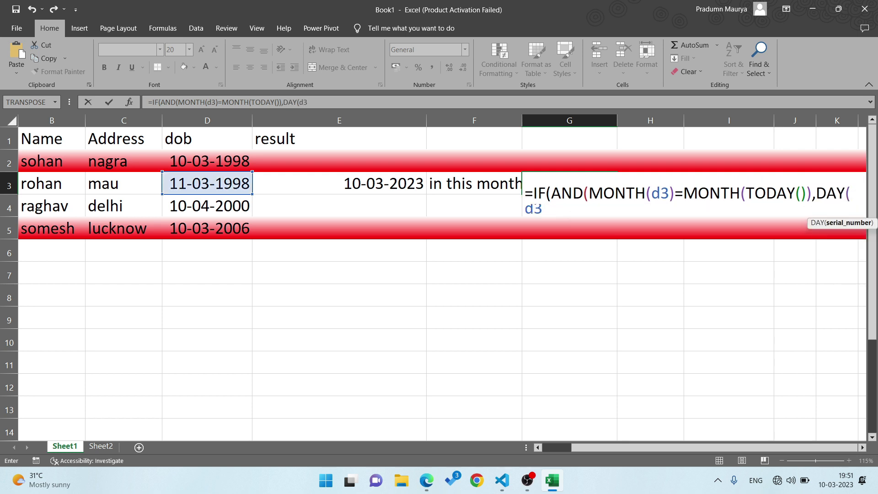
type(")")
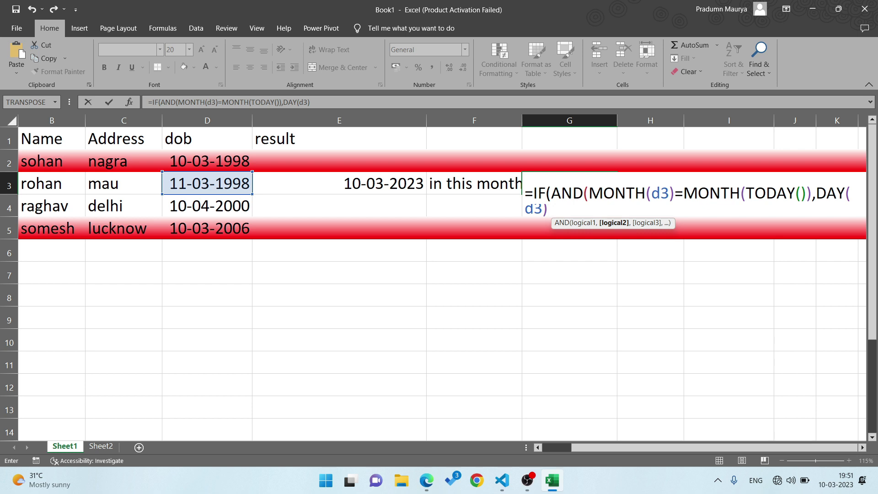
type("- ")
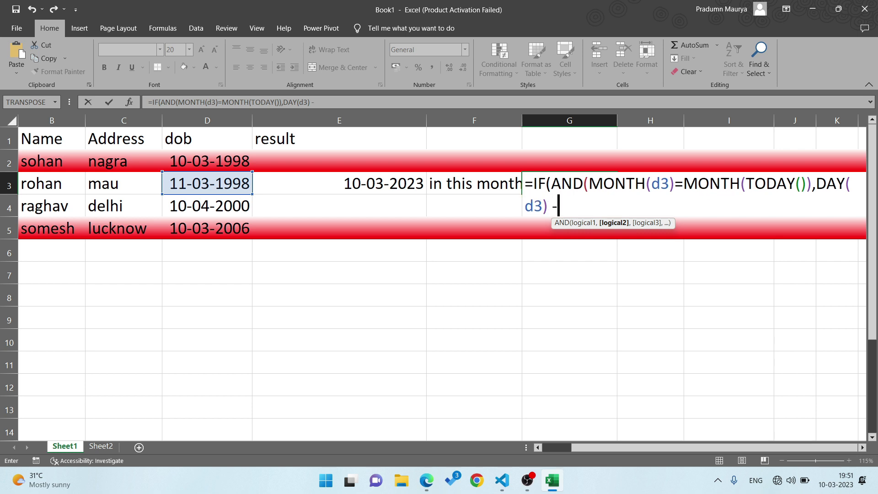
type("t")
key("BackSpace")
type("day")
key("Tab")
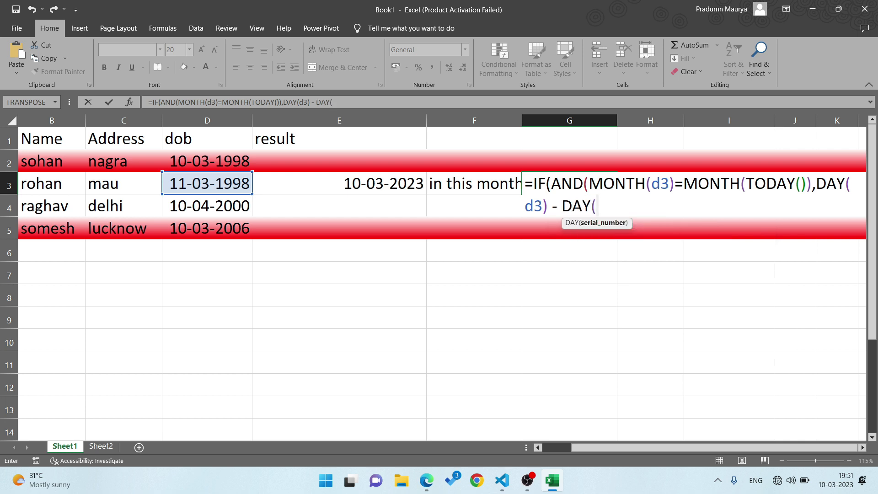
type("to")
key("Tab")
type("))")
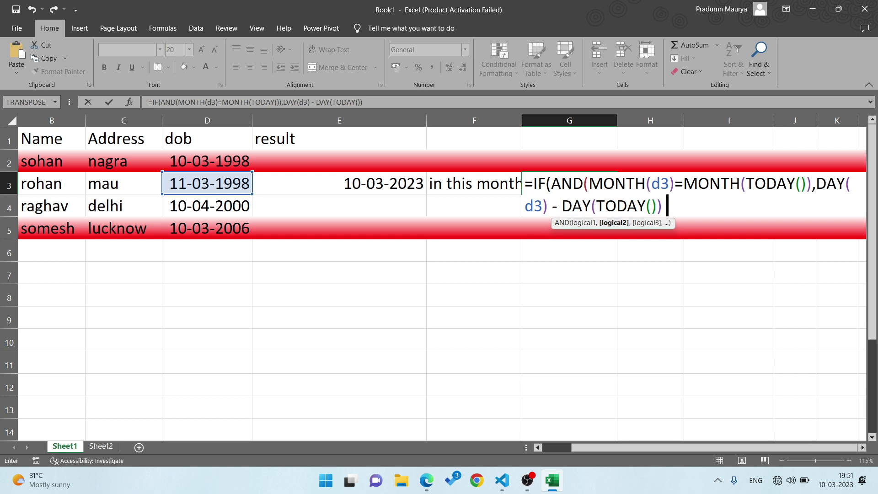
- Limit the day difference to <=5 and close the AND function
type(" =")
key("BackSpace")
key("BackSpace")
type("<")
key("BackSpace")
type("=<")
key("BackSpace")
key("BackSpace")
type("<=5")
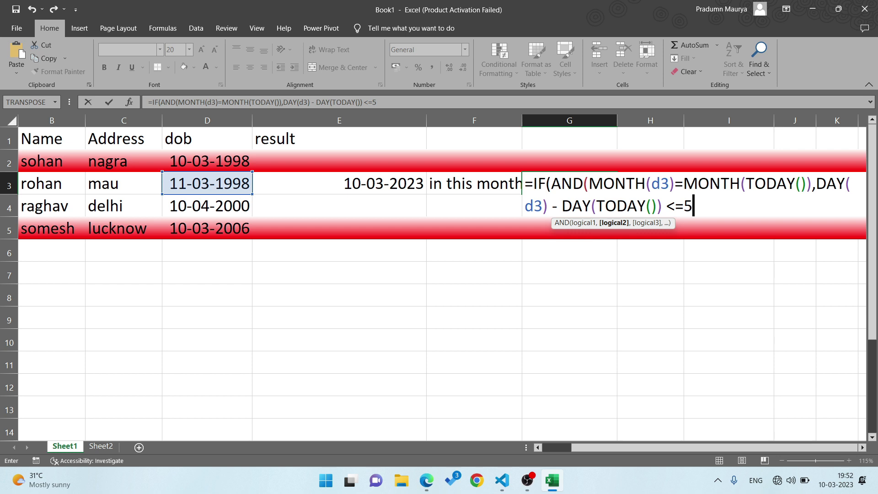
type(",")
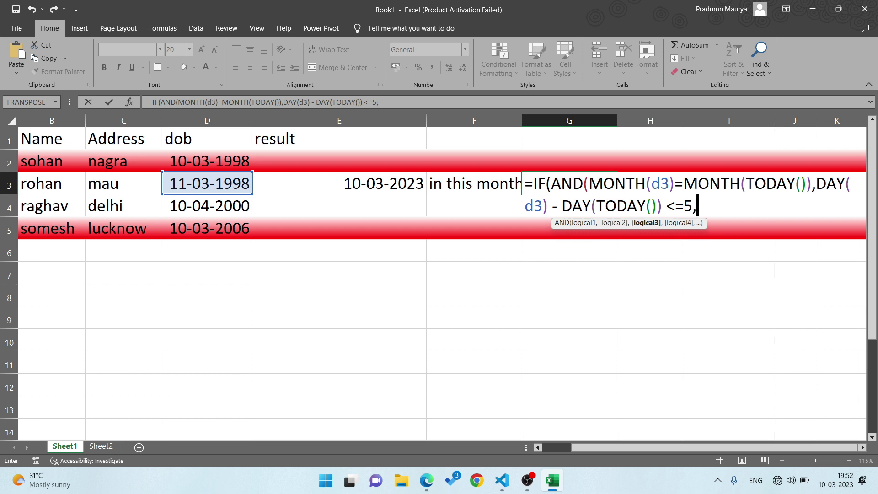
key("BackSpace")
type(")")
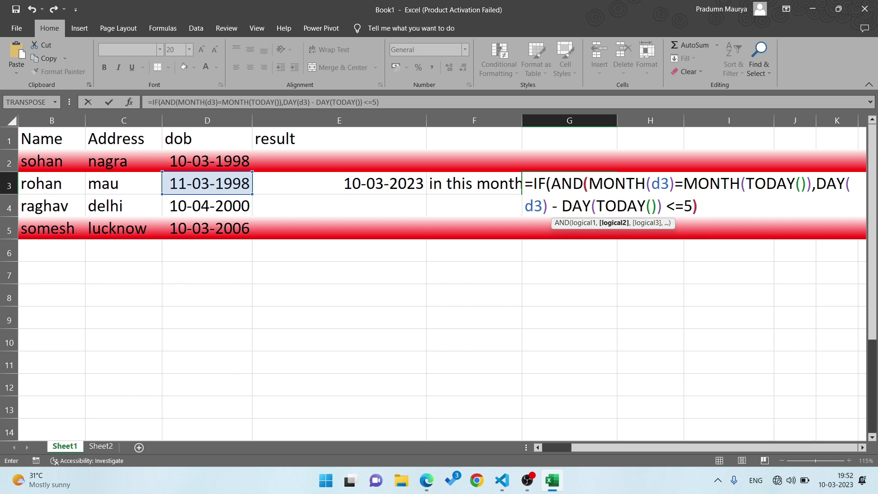
- Add "upcoming in 5 day" as the value if true in G3's IF formula and enter the formula
type(",")
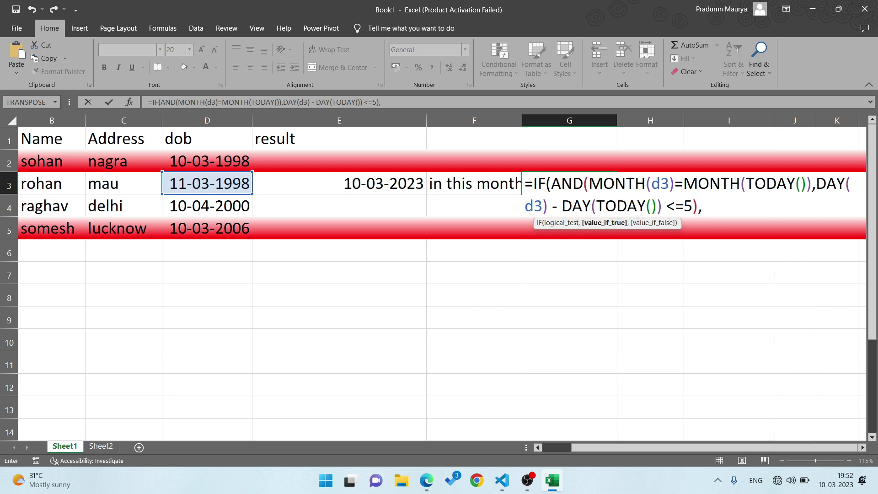
type("\"upcoming in ")
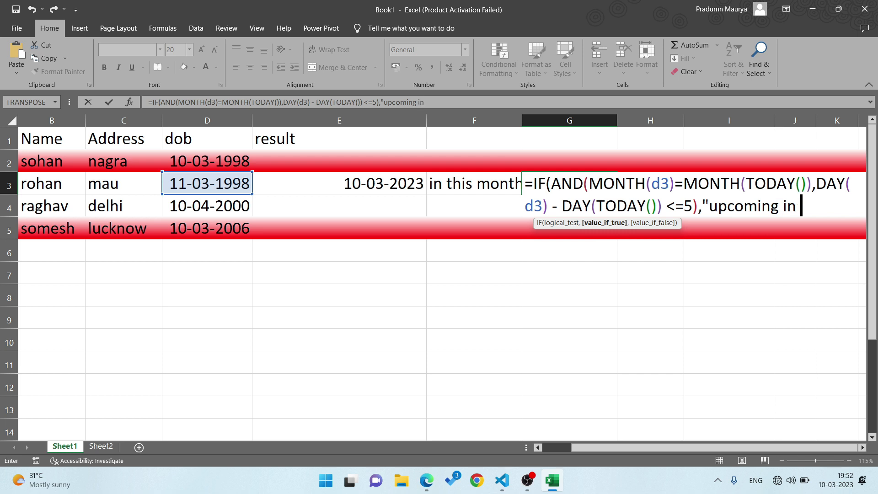
type("5 day\",")
key("BackSpace")
key("Return")
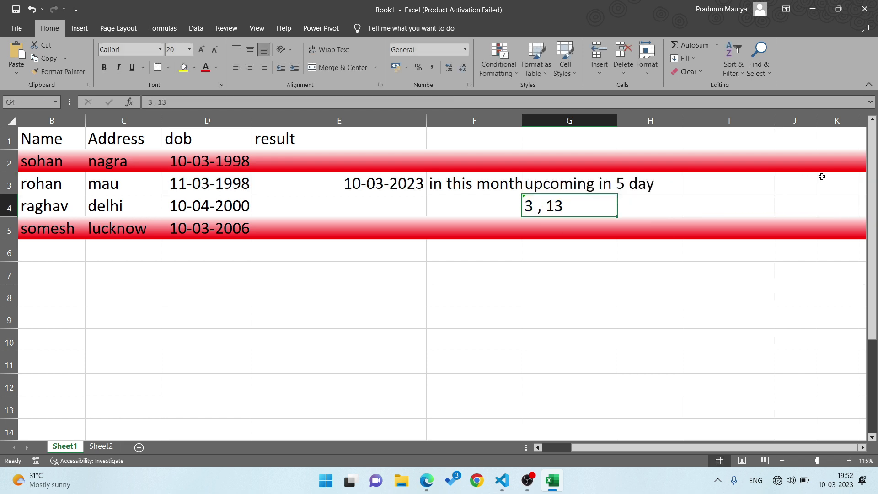
- Widen column F to fit its text and review the formulas in F3 and G3
key("Up")
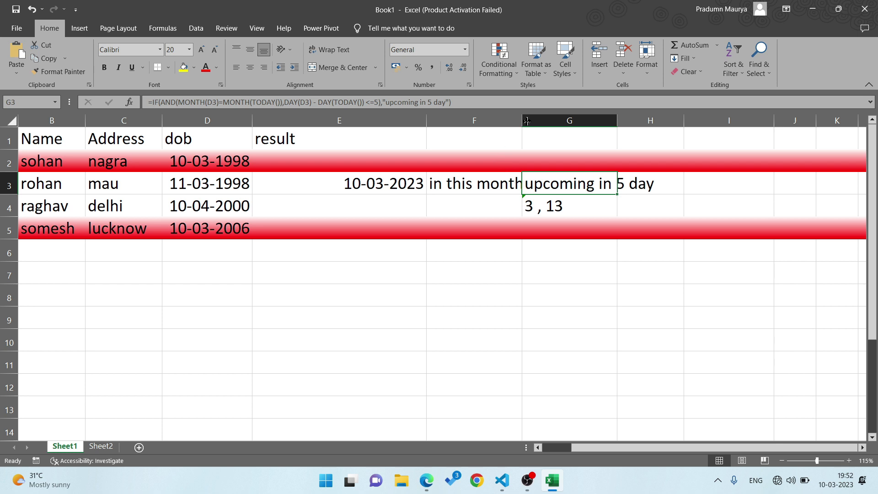
left_click_drag(523, 121, 540, 120)
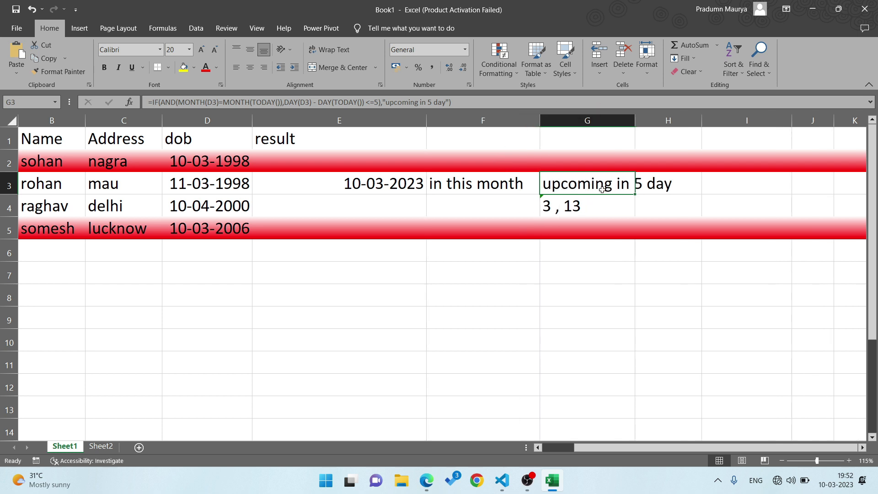
left_click(509, 187)
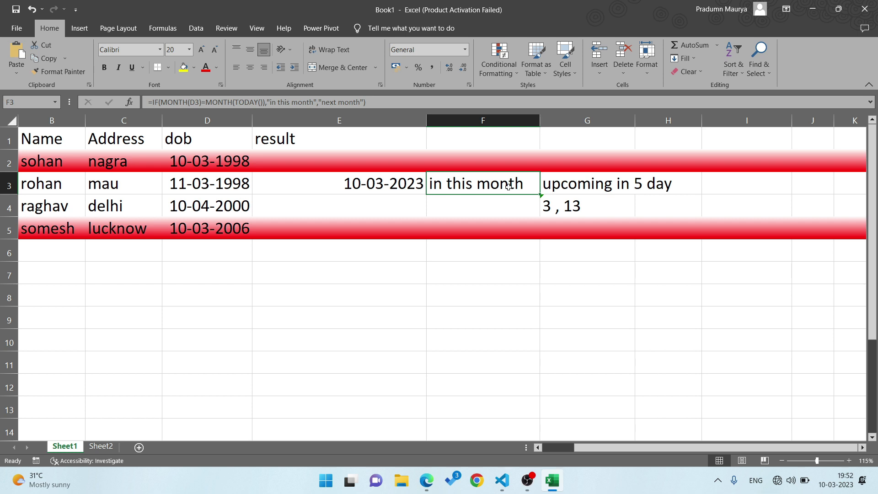
left_click(583, 186)
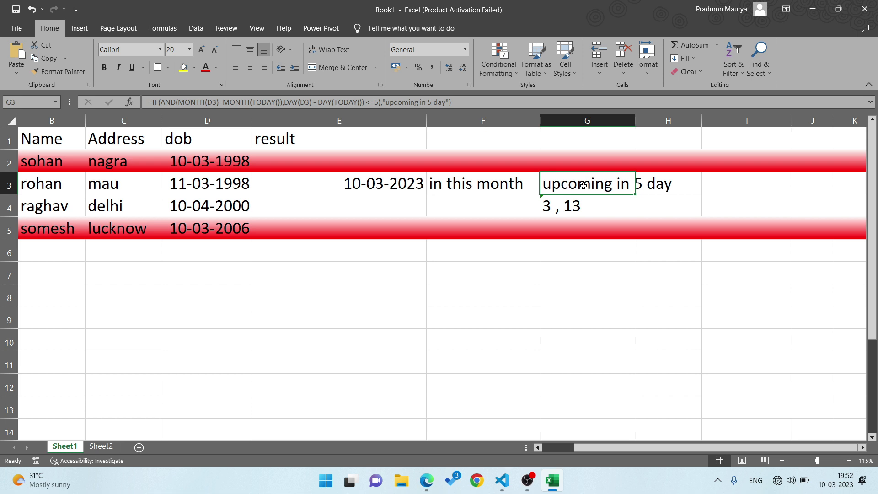
left_click(525, 186)
left_click(595, 190)
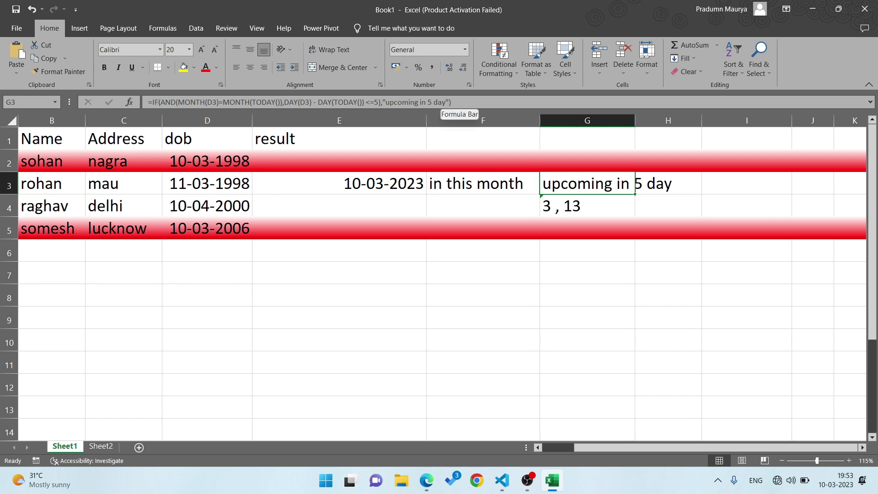
left_click(460, 178)
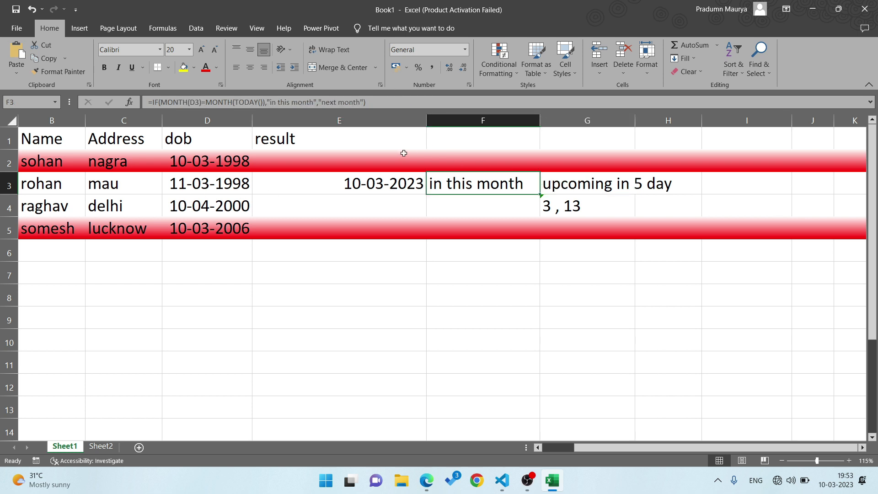
left_click(179, 137)
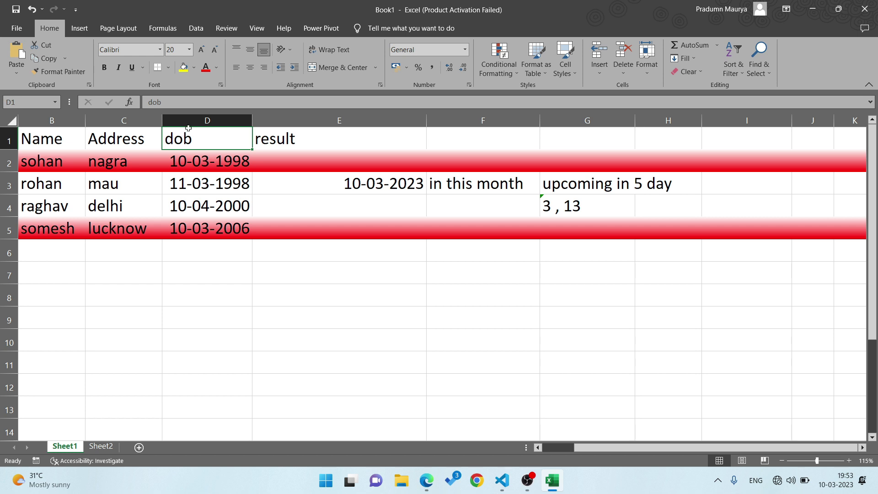
left_click(608, 188)
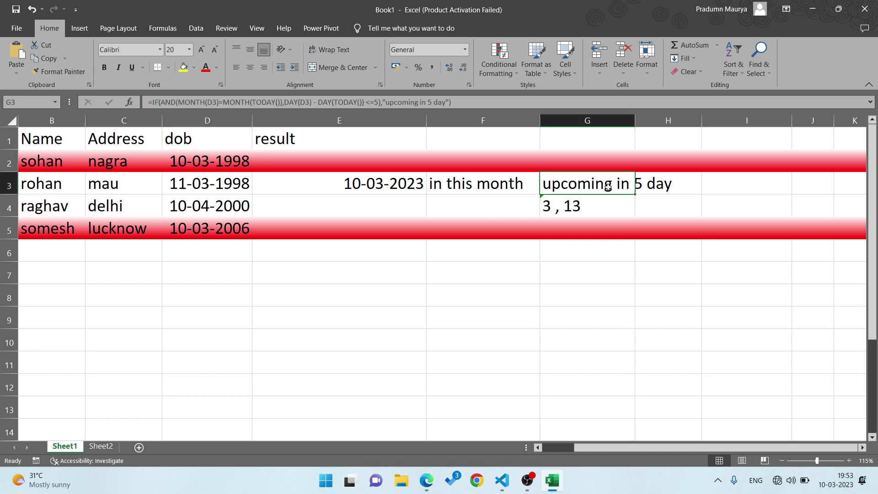
key("F2")
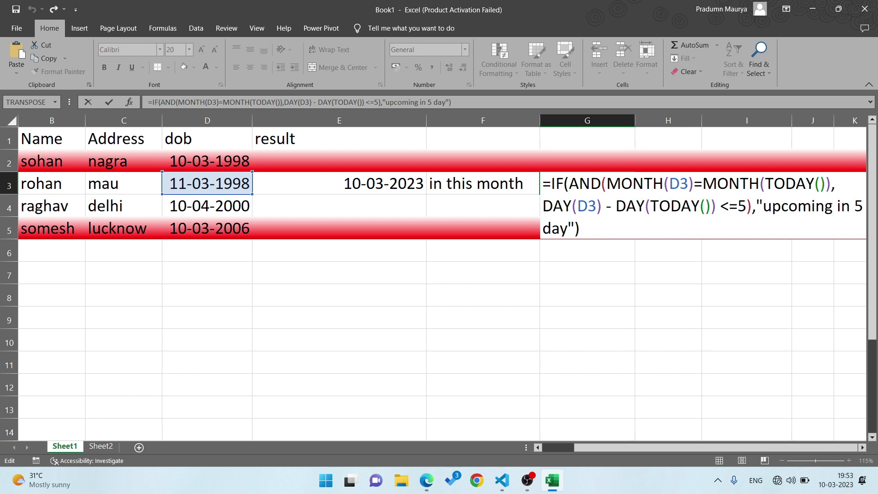
left_click(680, 184)
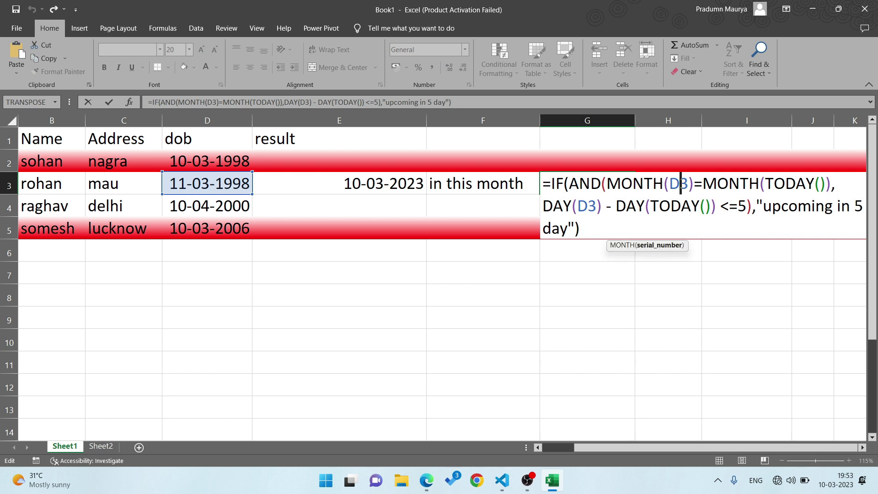
key("Left")
type("$")
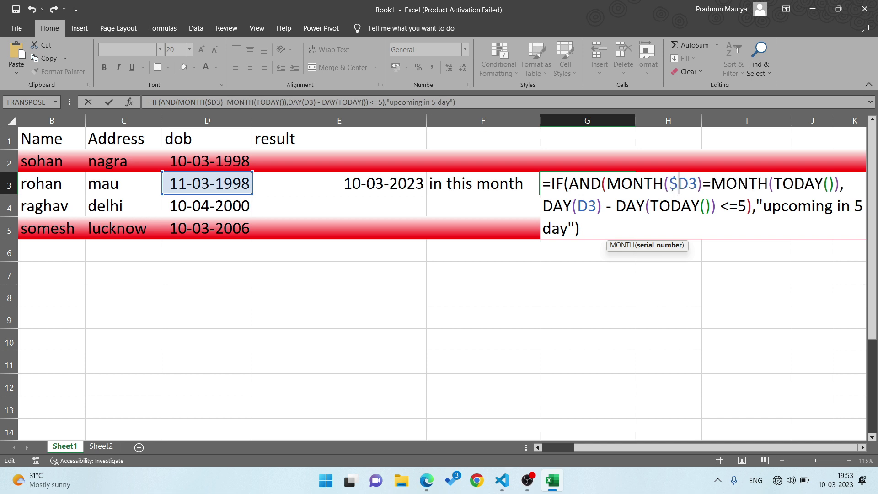
left_click(578, 206)
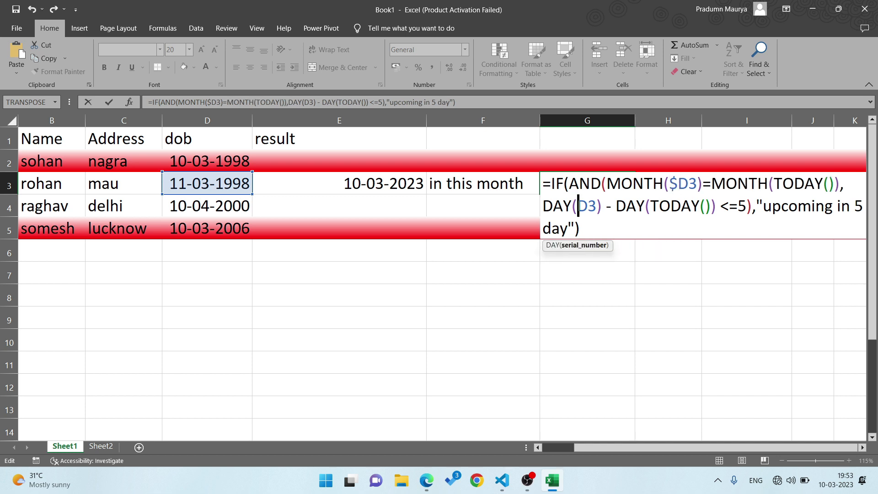
type("$")
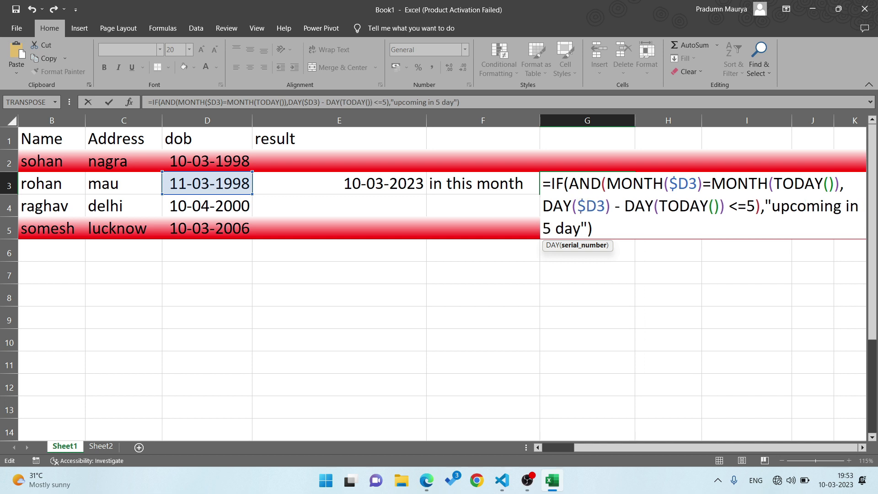
key("Escape")
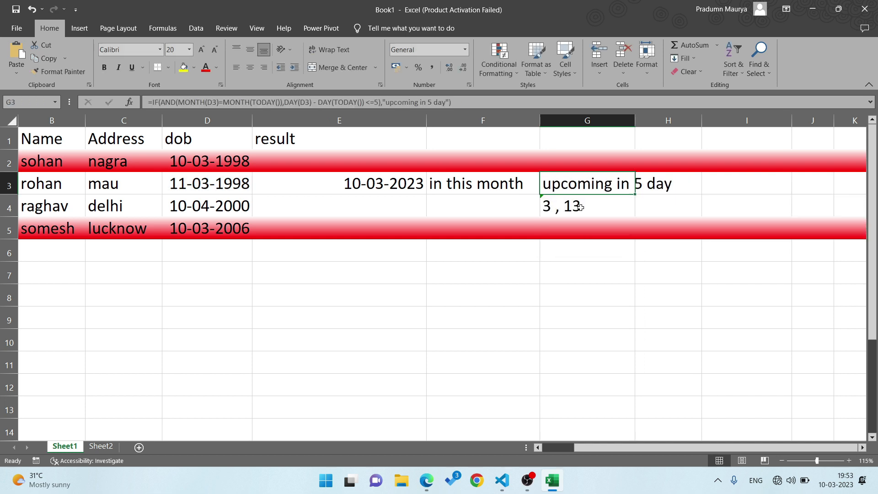
- Change both D3 references in G3's formula to $D3 and enter the formula
key("F2")
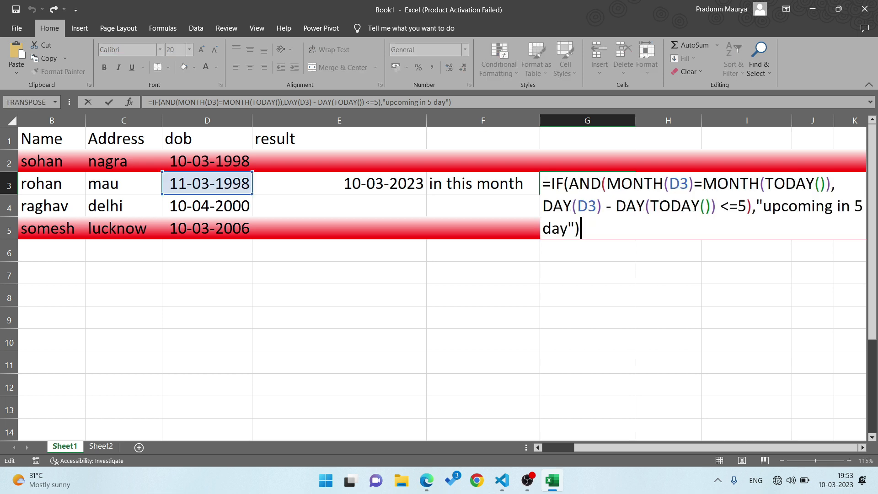
left_click(670, 184)
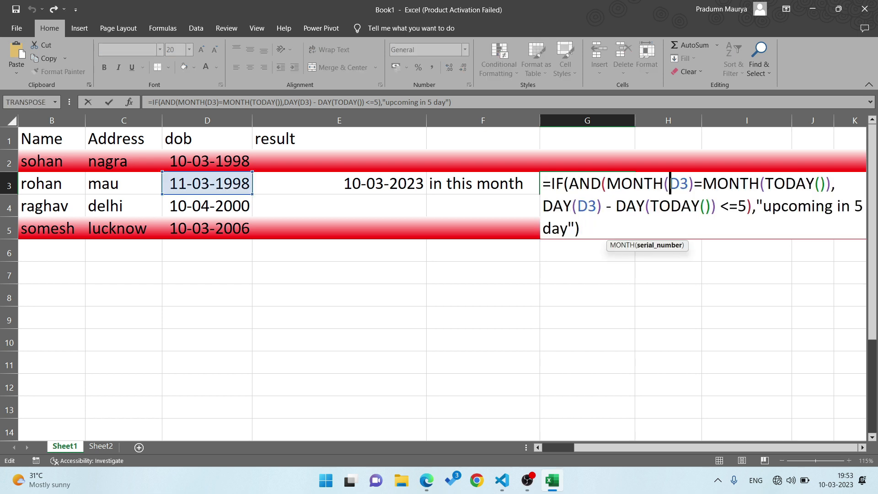
type("$")
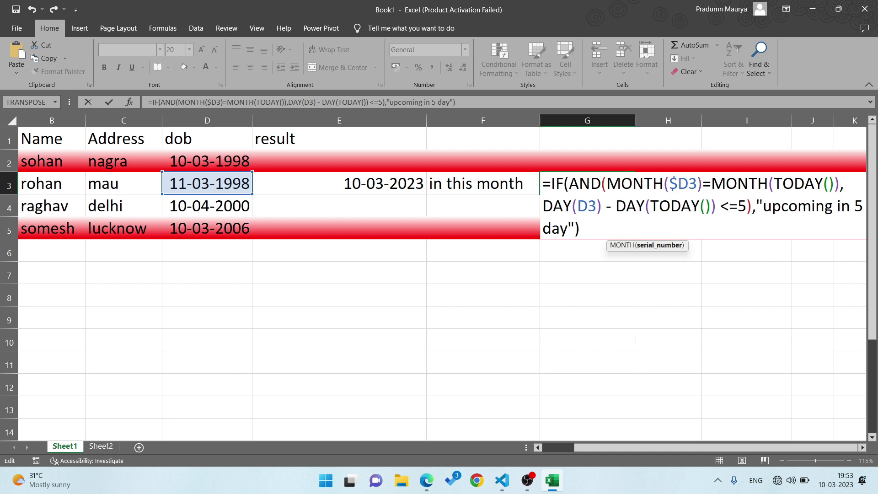
left_click(578, 206)
type("$")
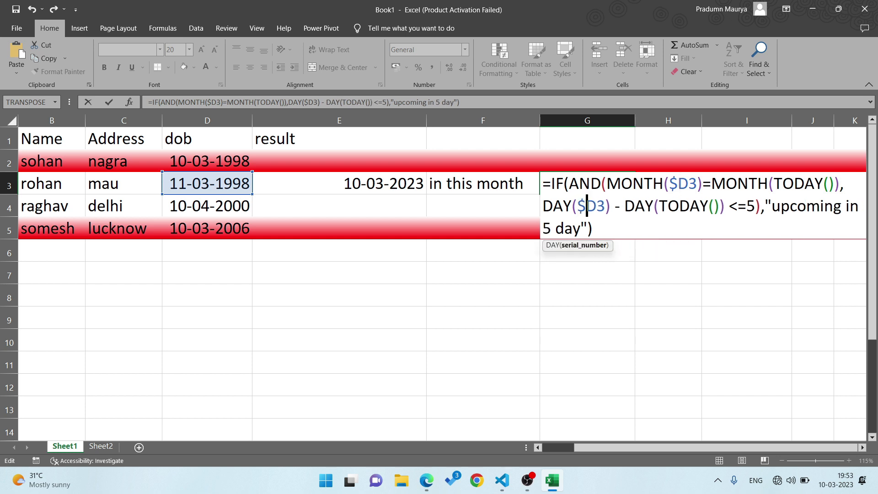
key("Return")
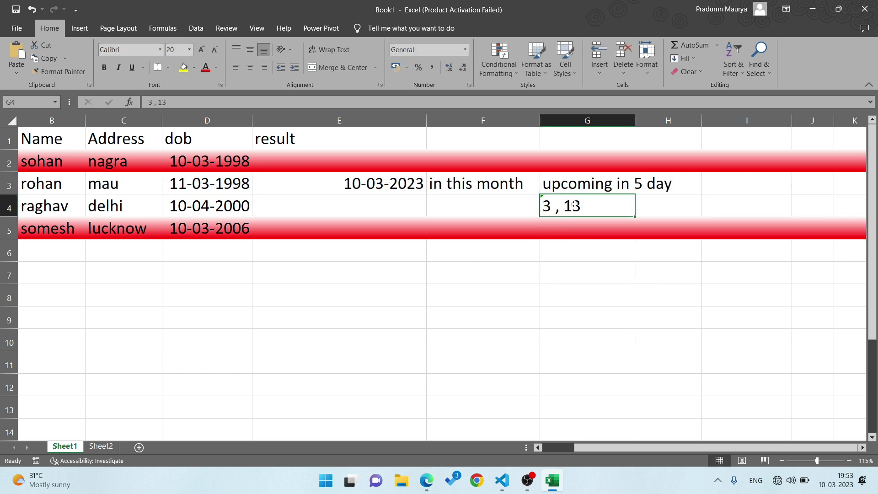
- Fill the G3 formula up into G2 and autofit column G to its contents
key("Up")
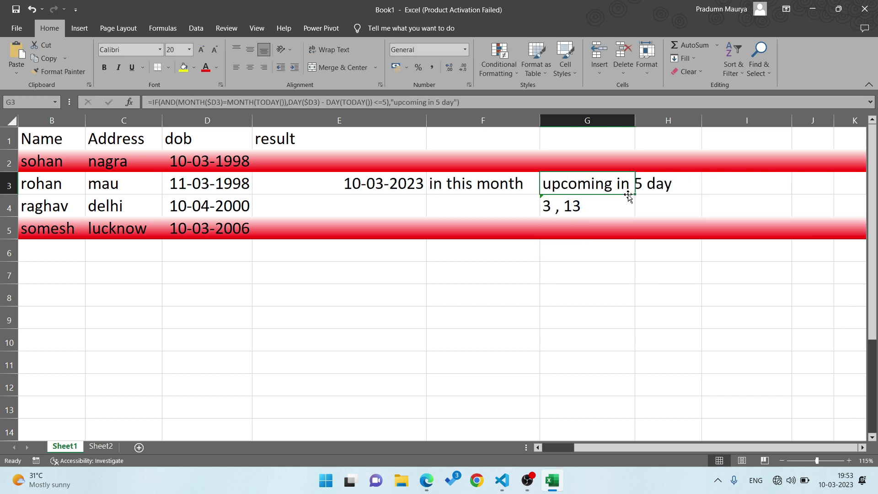
left_click_drag(630, 194, 634, 157)
left_click(606, 170)
left_click(594, 218)
left_click(621, 162)
double_click(635, 121)
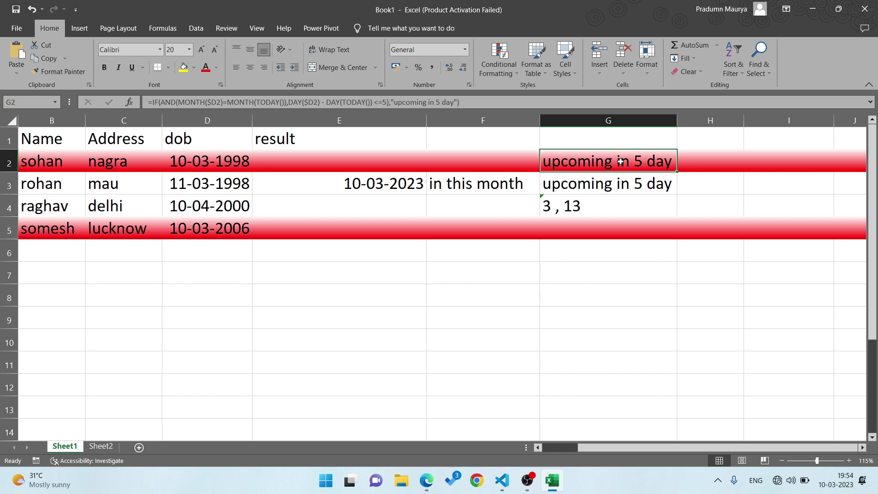
- Insert DAY($d2) after the AND function, before "upcoming in 5 day", in G2's formula
left_click(613, 195)
left_click(611, 183)
left_click(612, 165)
key("F2")
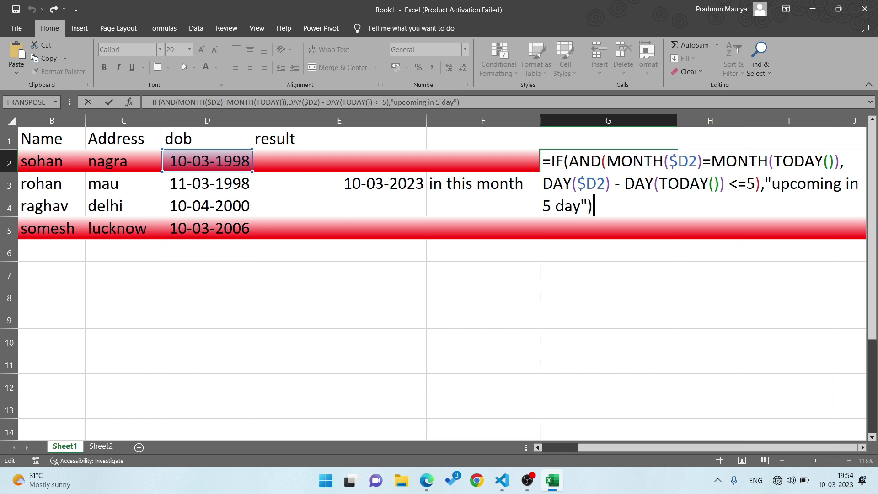
key("Left")
key("Left")
left_click(766, 183)
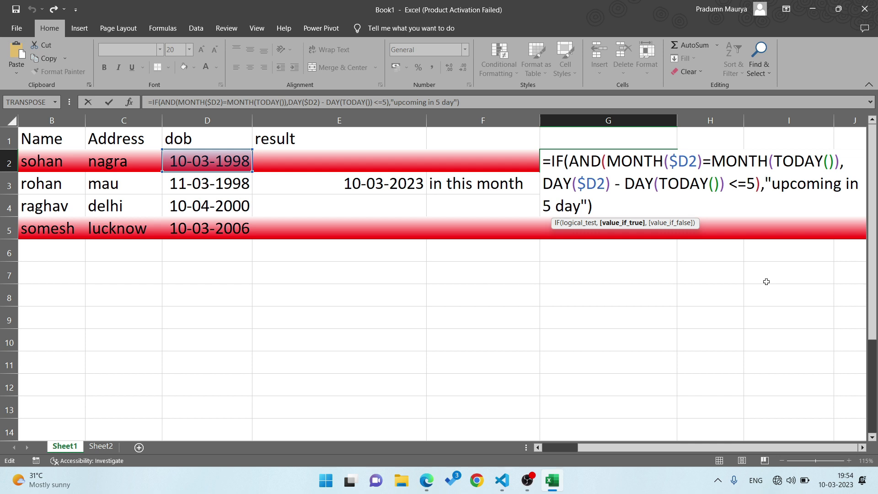
type("day")
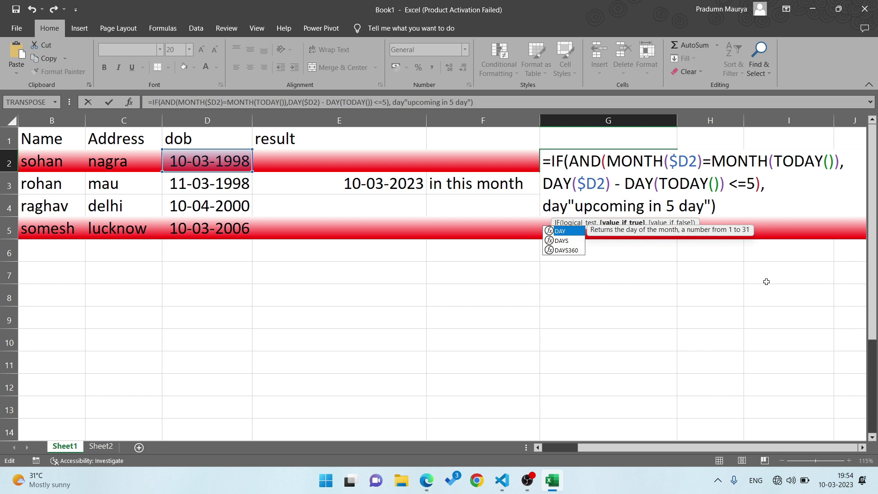
key("Tab")
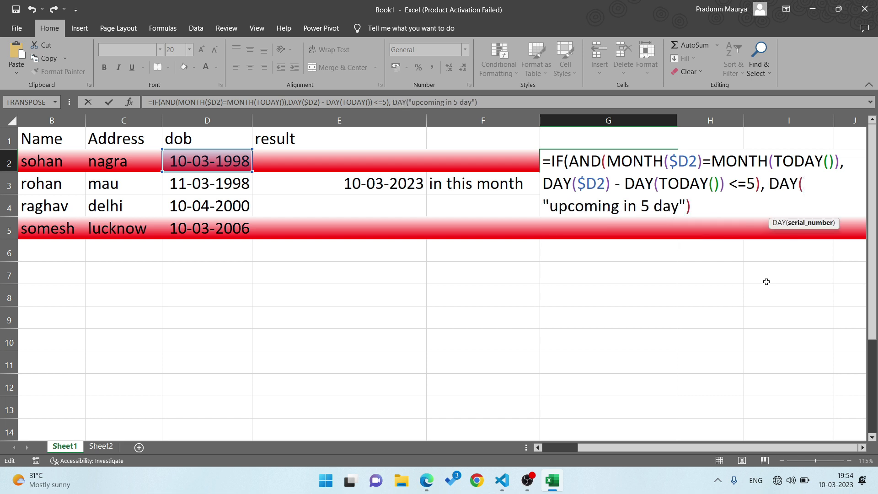
type("$d2")
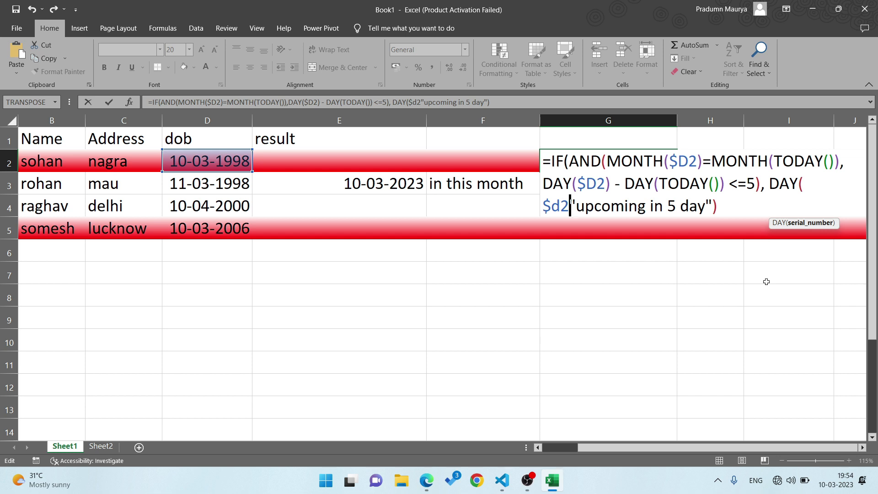
type(")")
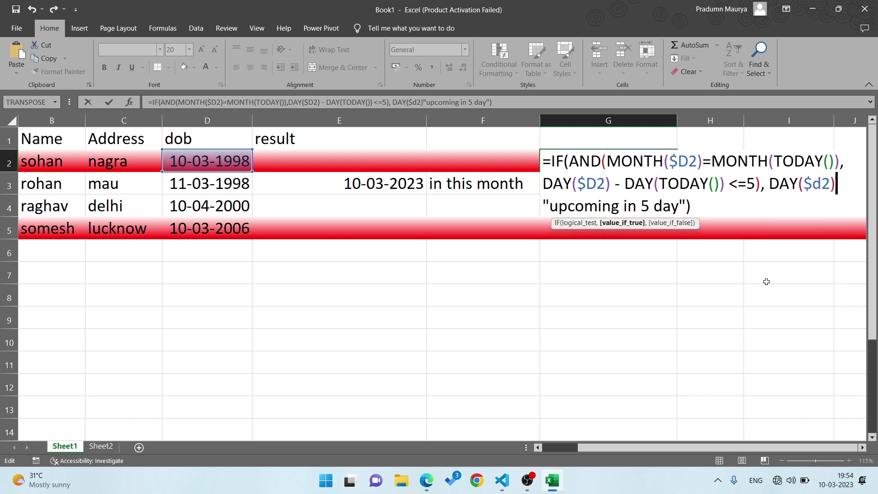
- Try to extend DAY($d2) in G2's formula with -day(TODAY()) >=0, a closing bracket and a comma, and enter it
key("BackSpace")
type("-")
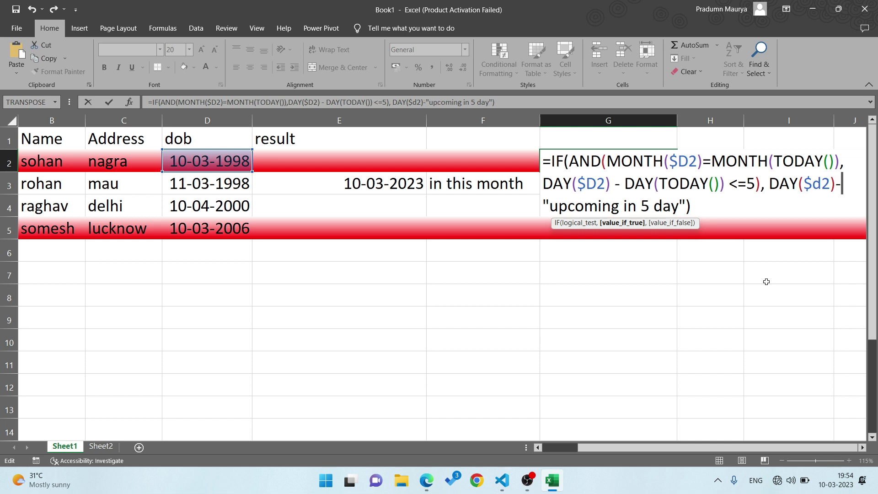
key("BackSpace")
type("day")
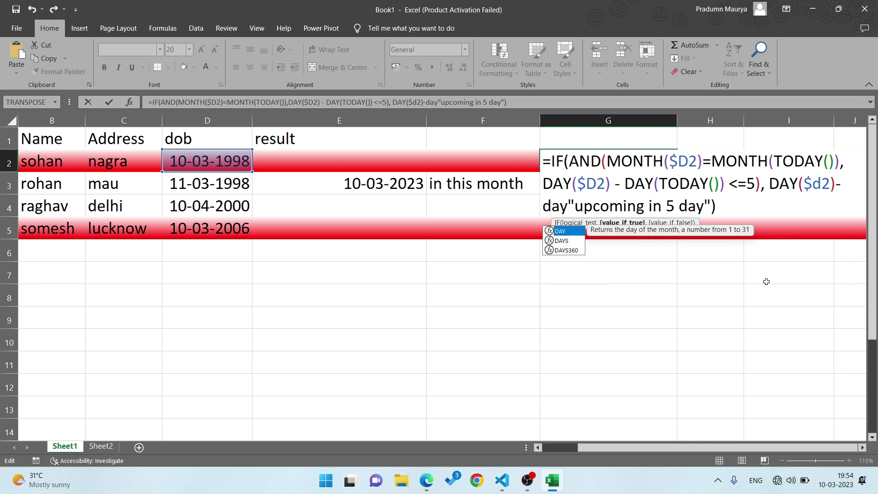
type("(to")
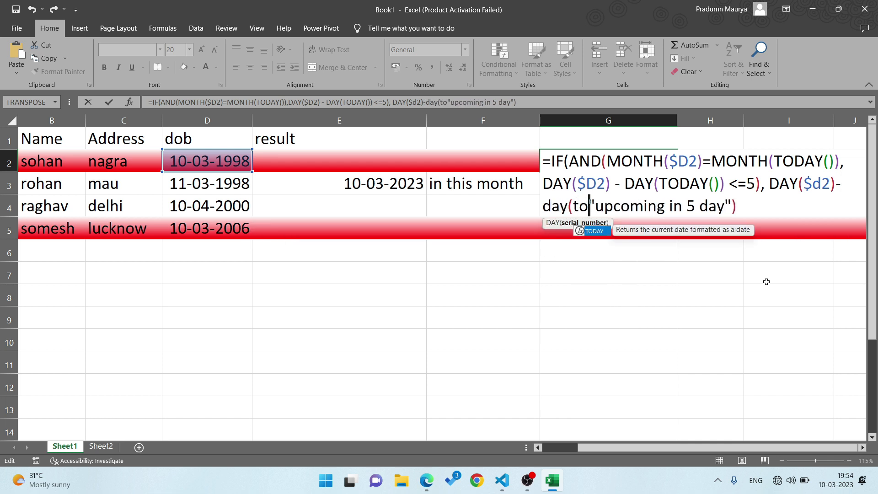
key("Tab")
type("))")
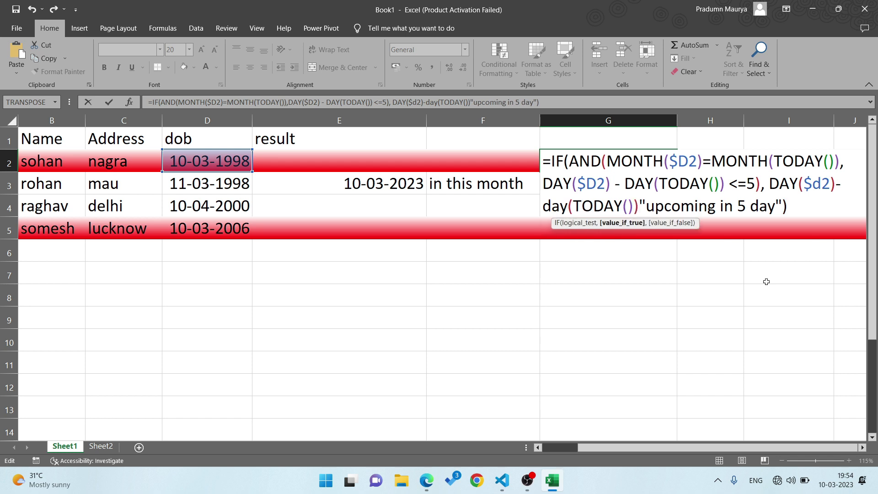
type(" >=")
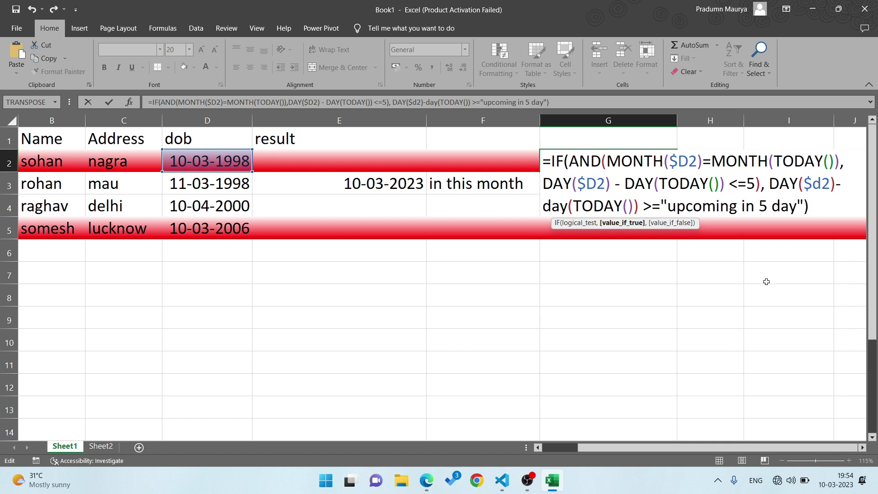
type("0")
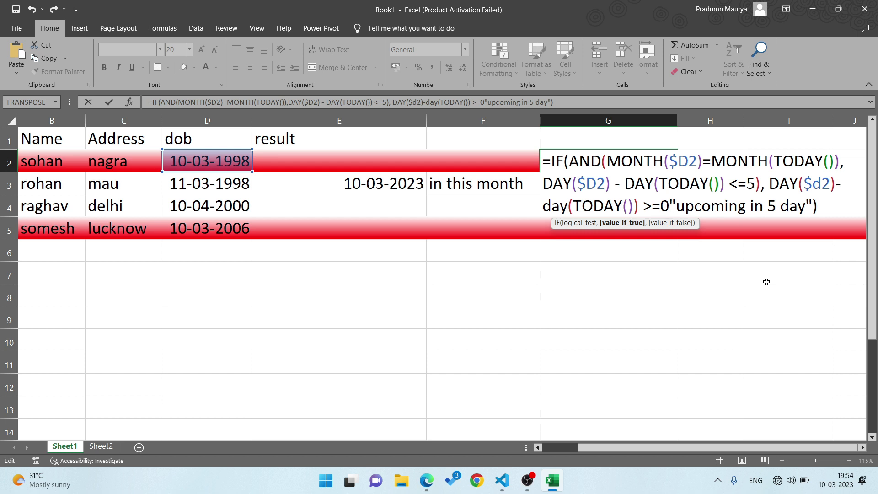
key("Right")
type(")")
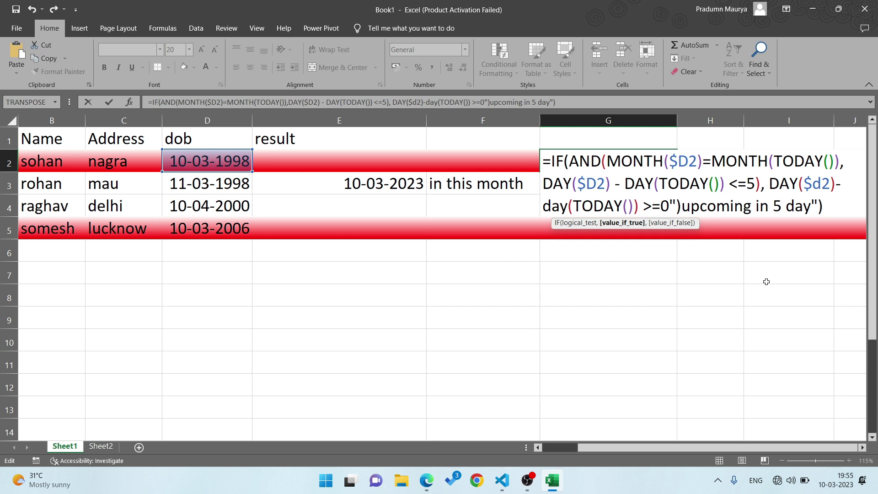
type(",")
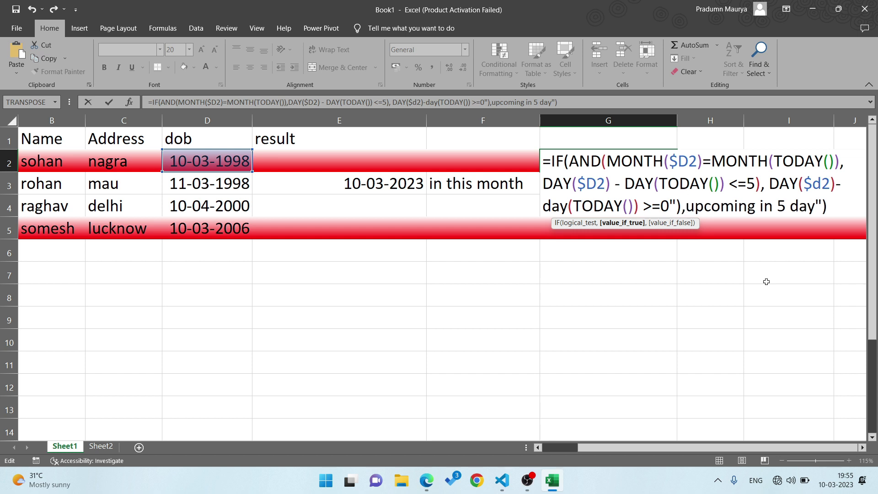
key("Return")
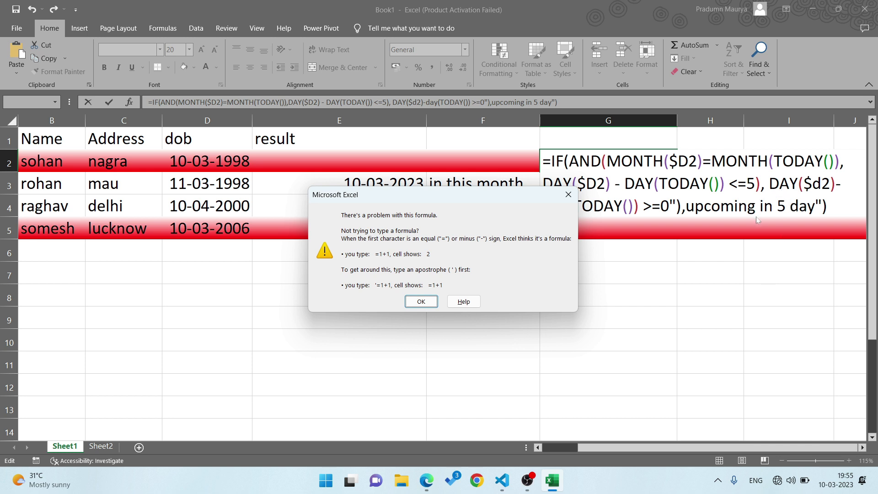
key("Return")
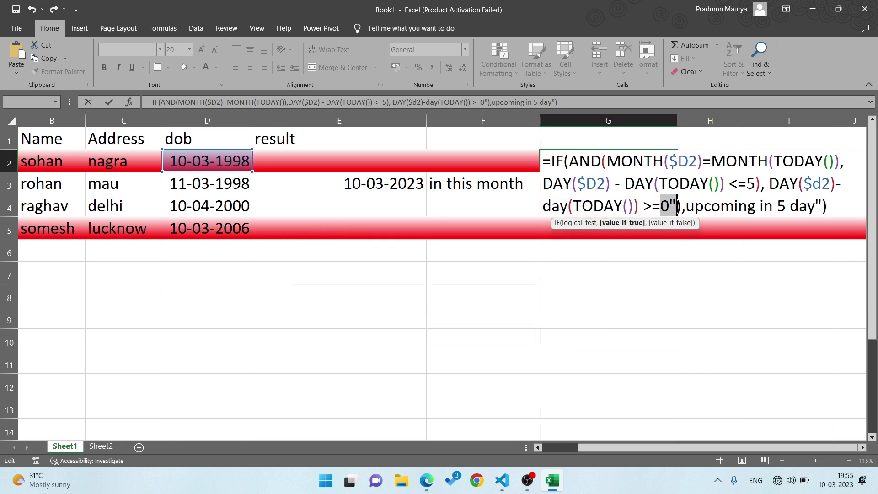
- Move the misplaced quotation mark to just before upcoming in 5 day and try to enter G2's formula again
key("Right")
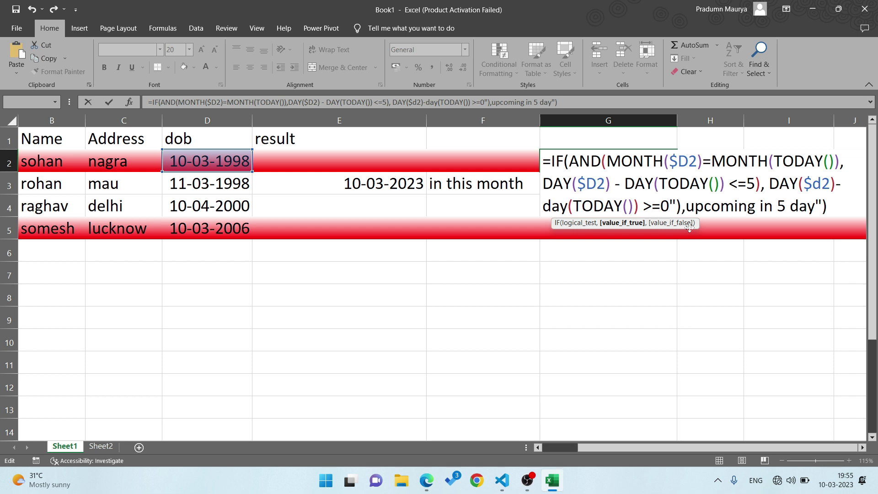
key("Delete")
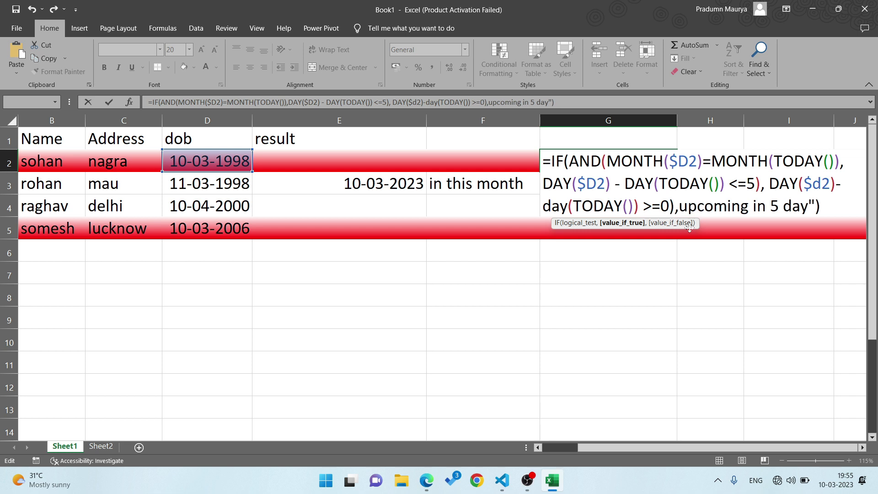
key("Right")
key("Right")
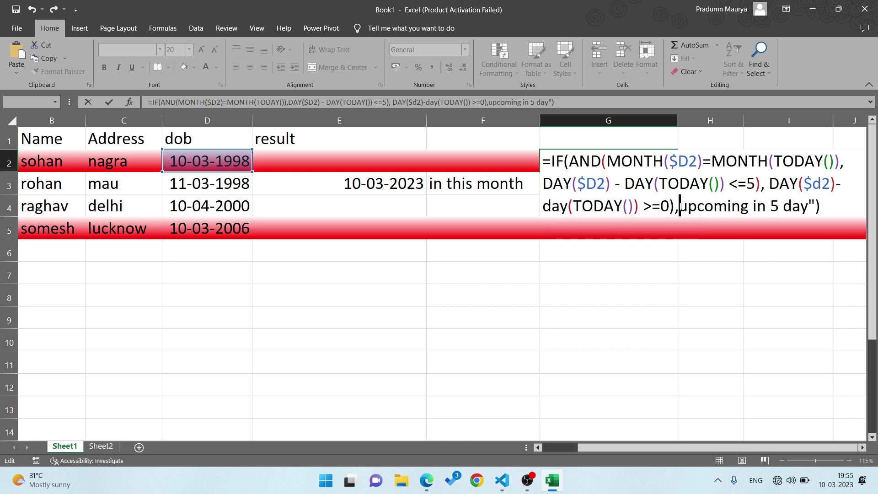
type("\"")
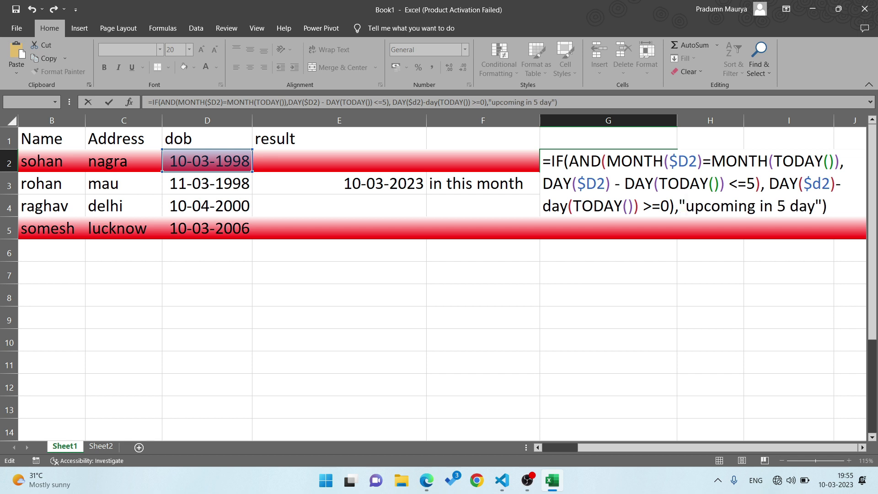
key("Return")
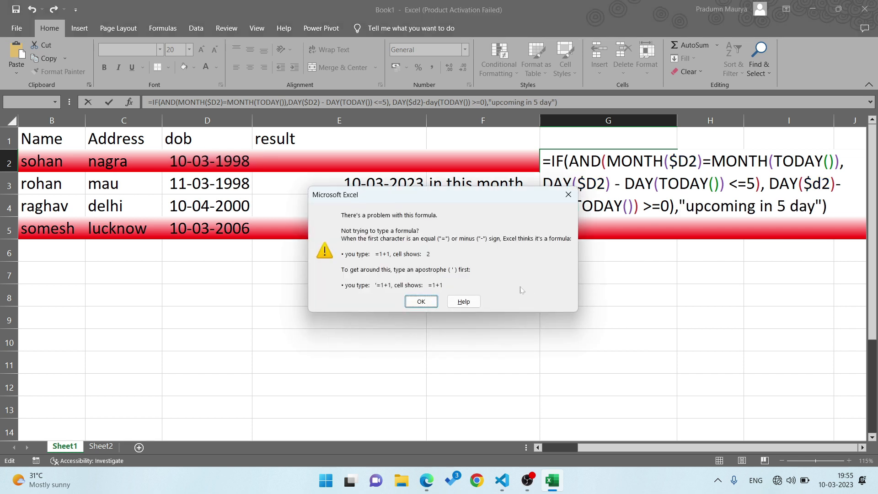
left_click(418, 301)
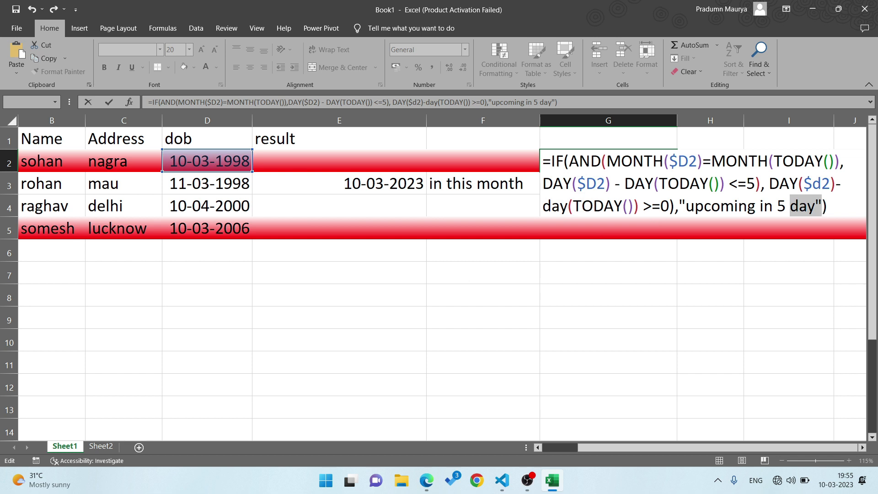
- Check the conditions in G2's formula, remove the closing bracket after <=5, and discard the whole edit
left_click(641, 206)
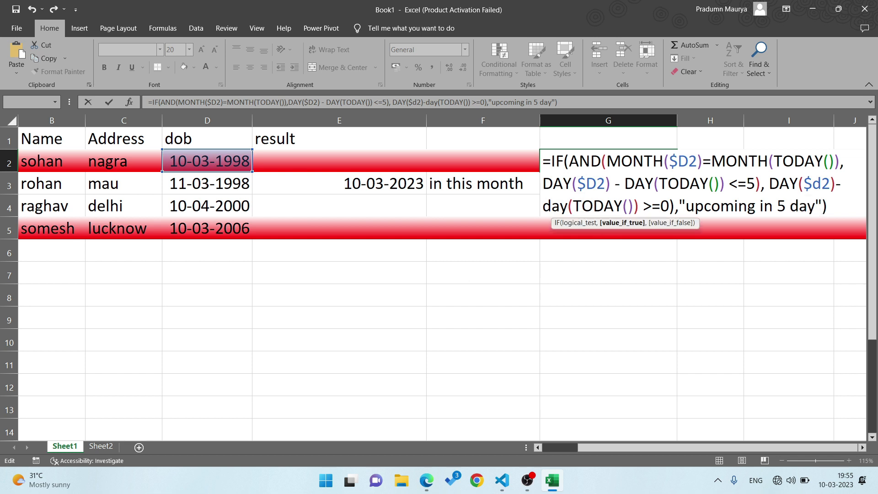
left_click(605, 205)
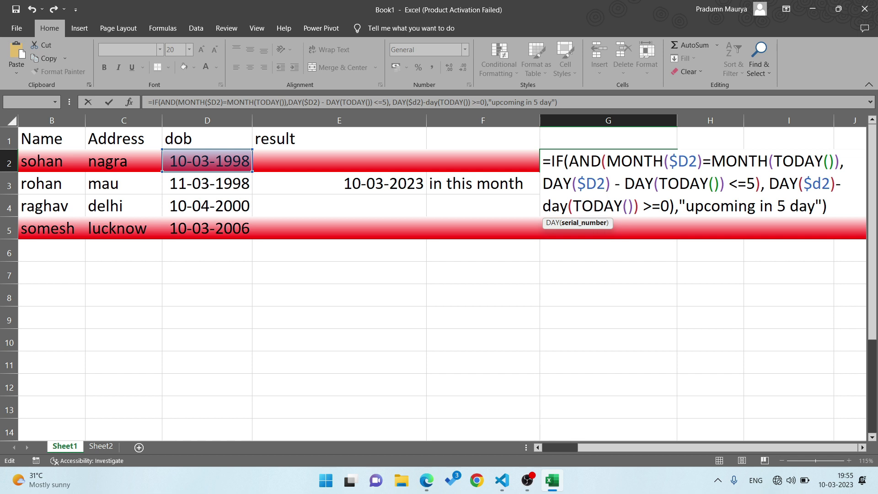
left_click(761, 183)
left_click(616, 184)
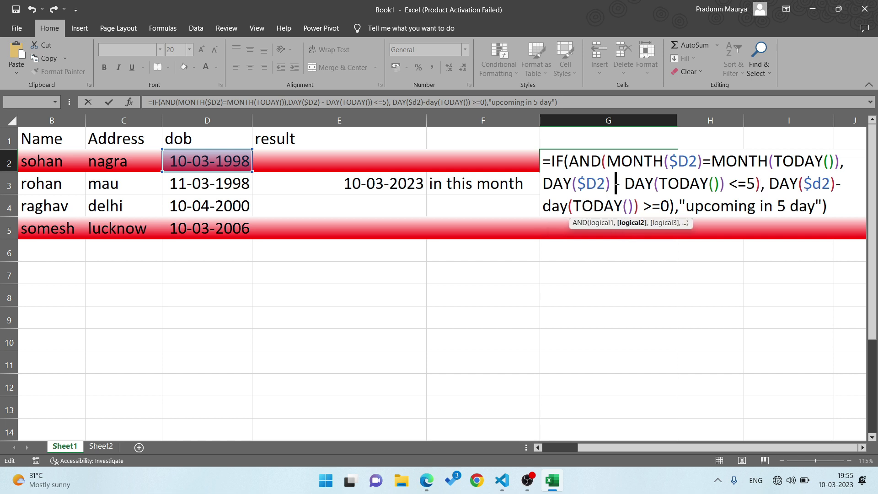
left_click(587, 183)
left_click(646, 183)
left_click(720, 184)
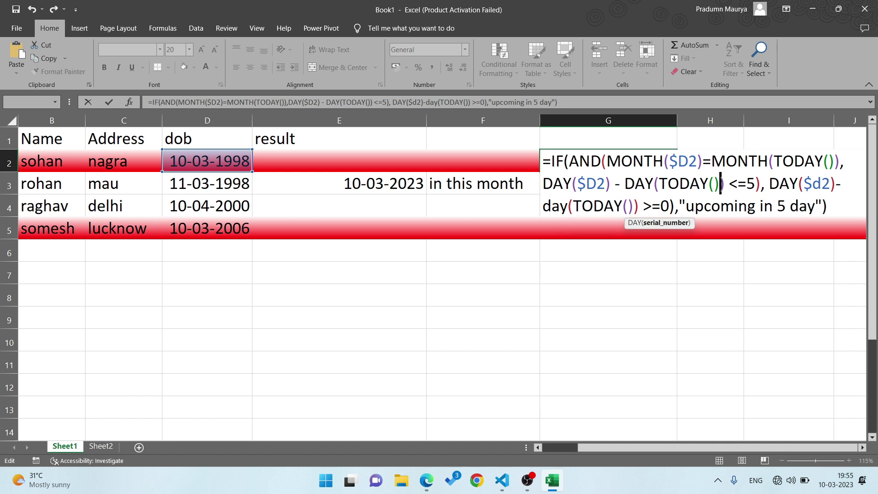
left_click(622, 183)
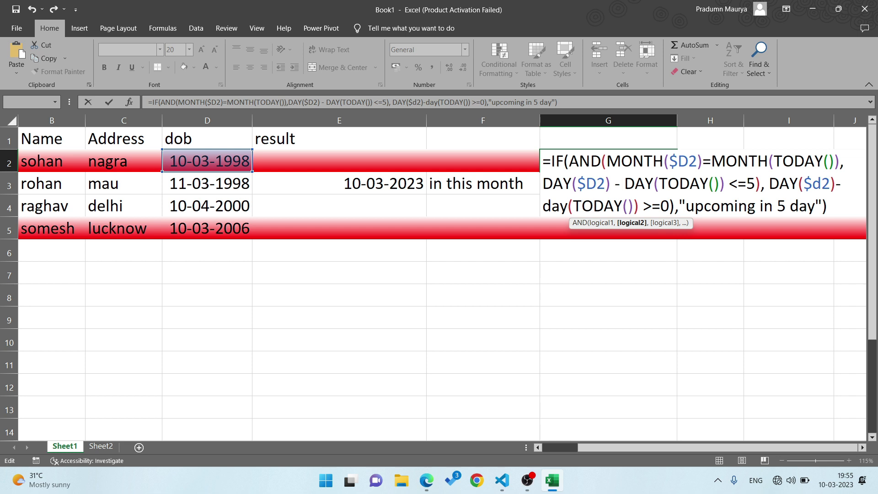
left_click(761, 184)
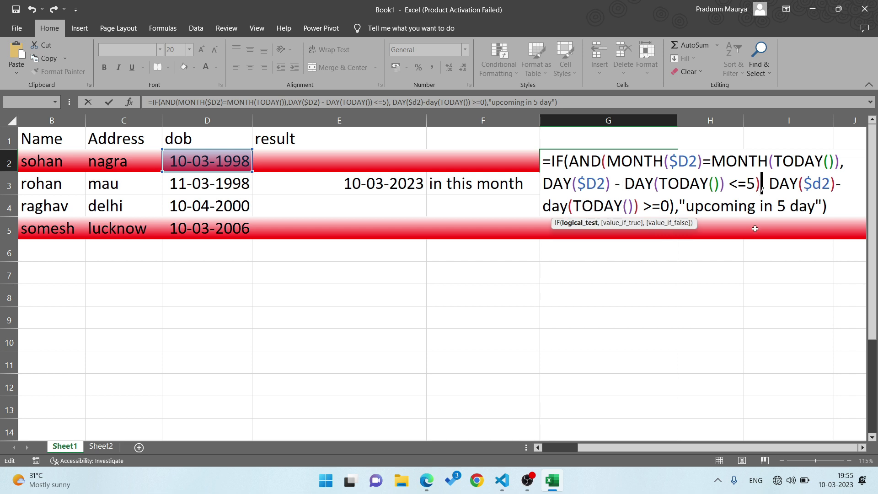
key("BackSpace")
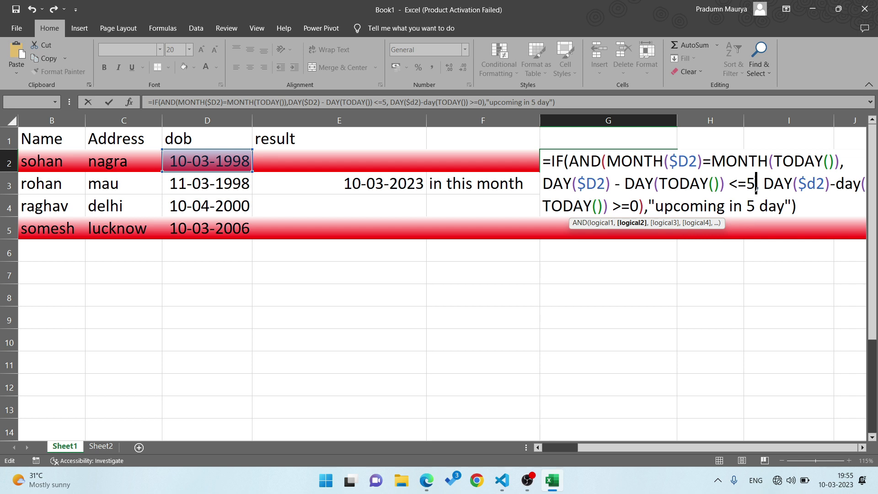
left_click(645, 207)
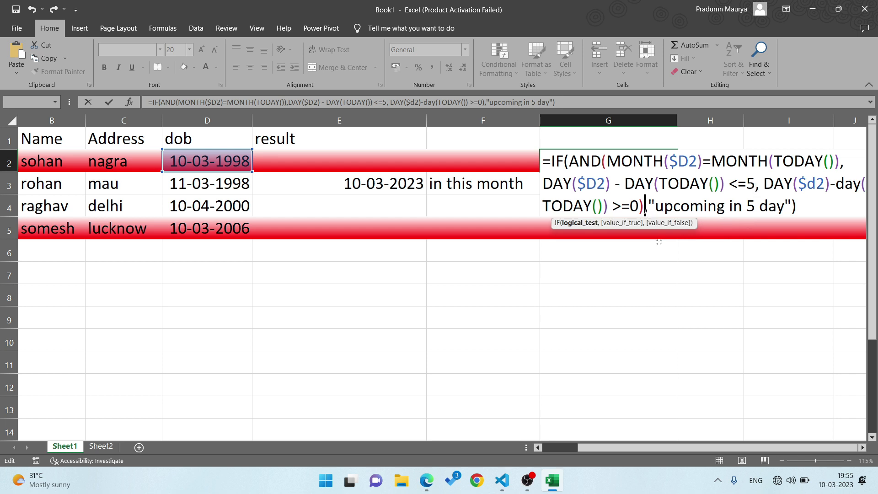
key("Left")
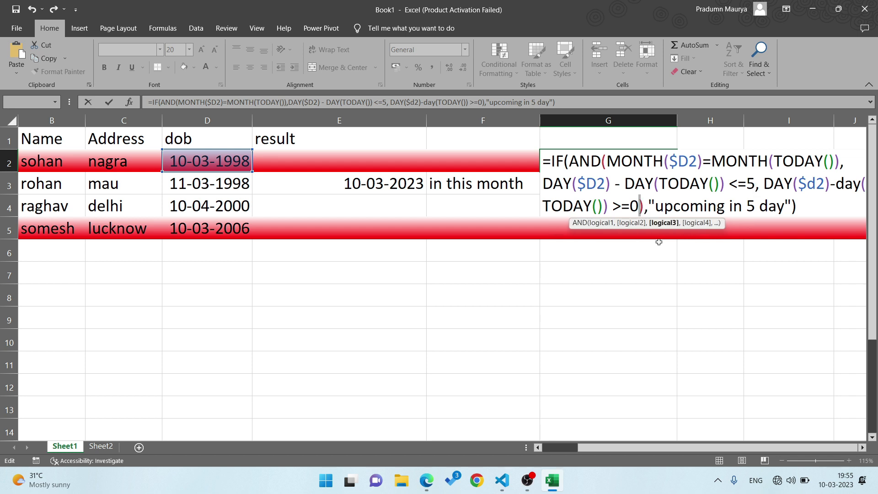
key("Escape")
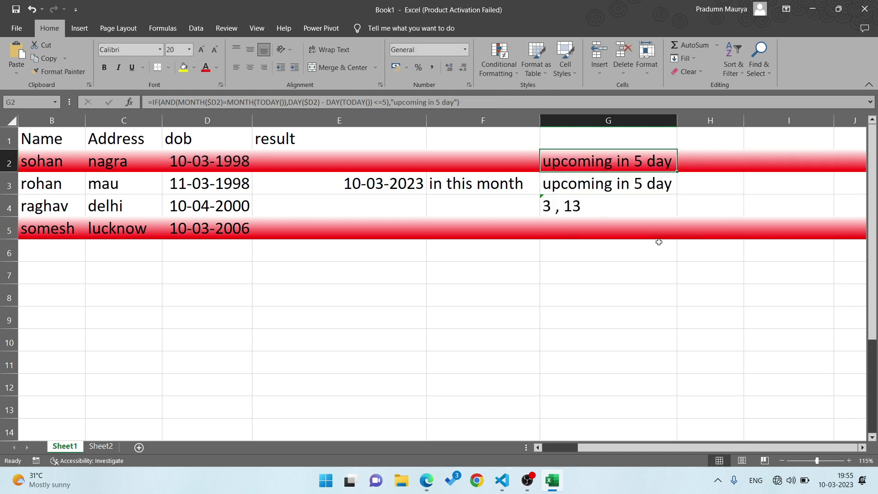
- Reopen G2's formula and add a comma after <=5, inside the AND function's closing bracket
key("Down")
key("Up")
key("F2")
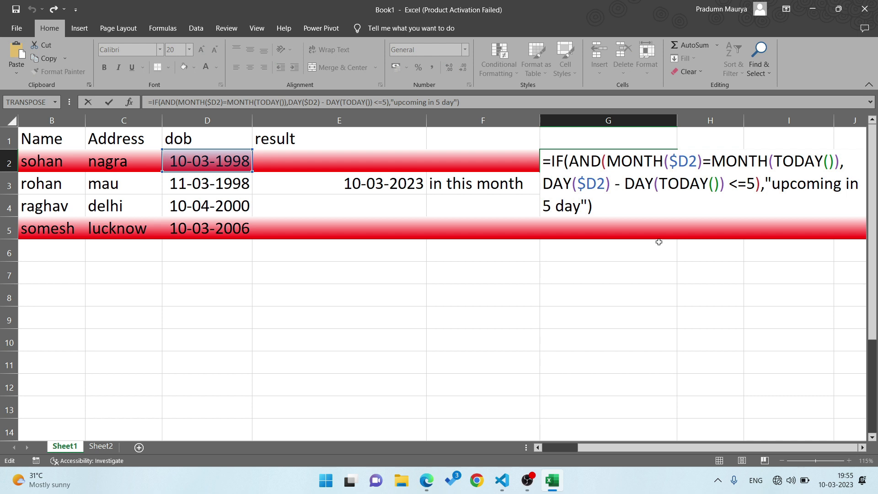
left_click(761, 184)
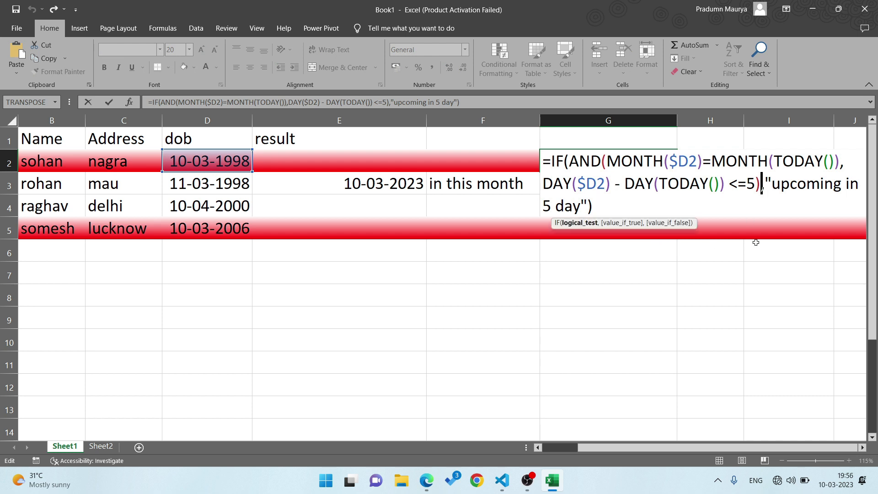
key("Left")
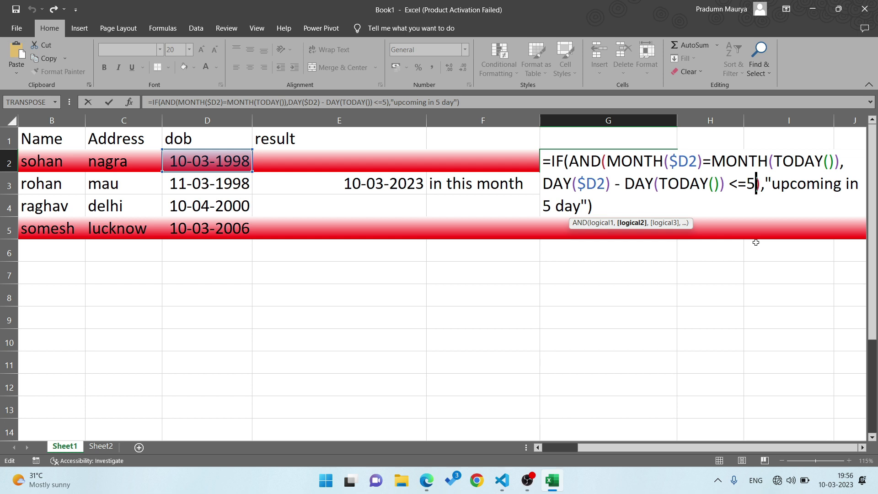
type(",")
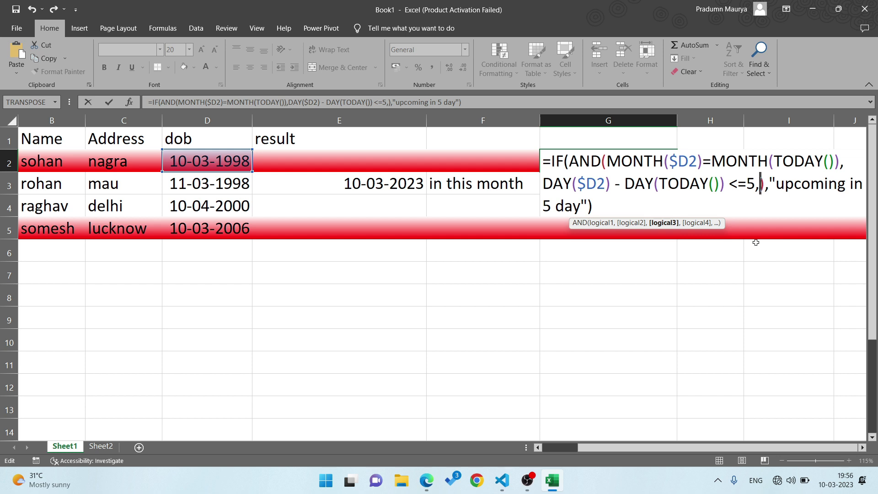
type("da")
key("Tab")
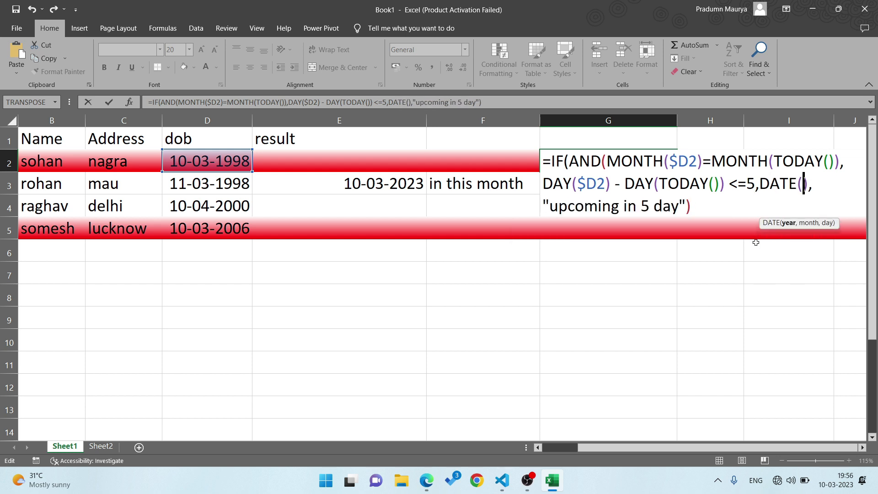
key("BackSpace")
key("BackSpace")
key("BackSpace")
key("BackSpace")
key("BackSpace")
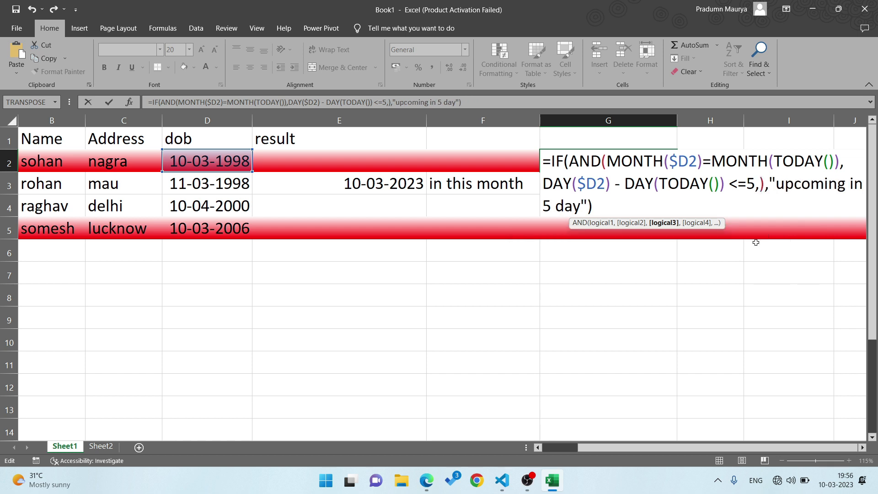
- Begin the third AND condition in G2's formula with DAY($d2) followed by a minus sign
type("day")
key("Tab")
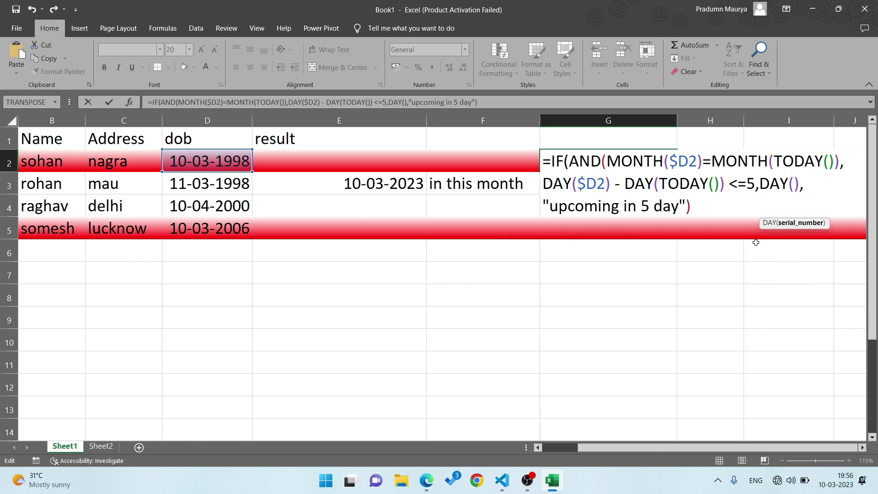
type("$d2)")
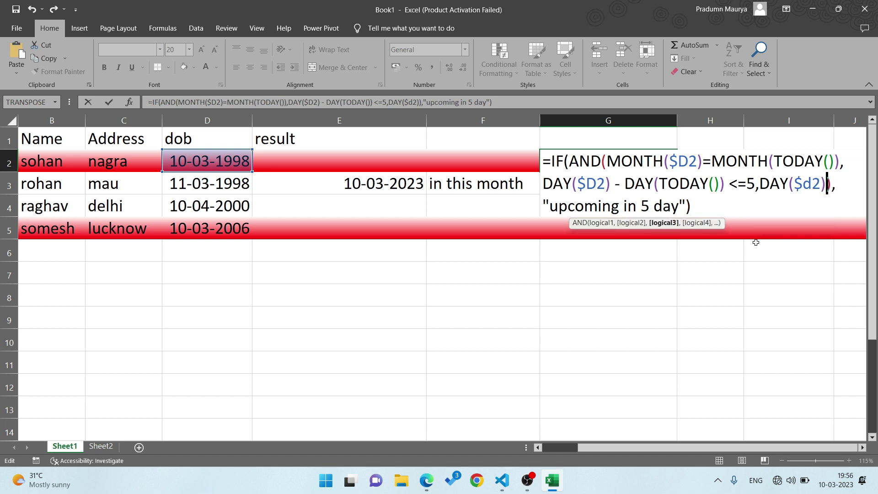
type("-")
key("BackSpace")
type("-")
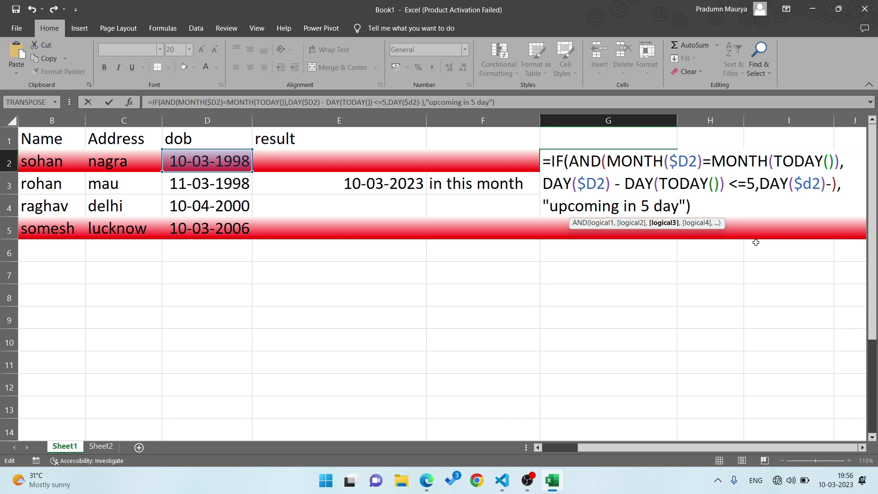
- Complete the third condition with DAY(TODAY()>=0 before the existing closing bracket and try to enter G2's formula
type("day")
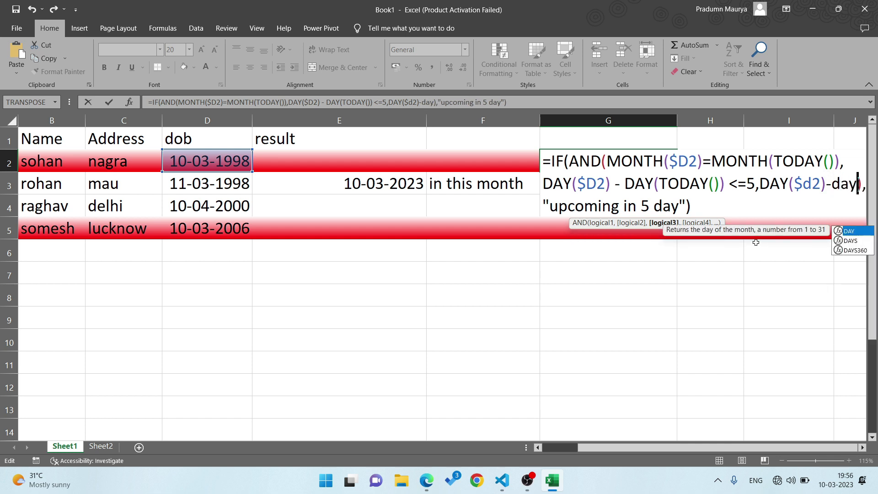
key("Tab")
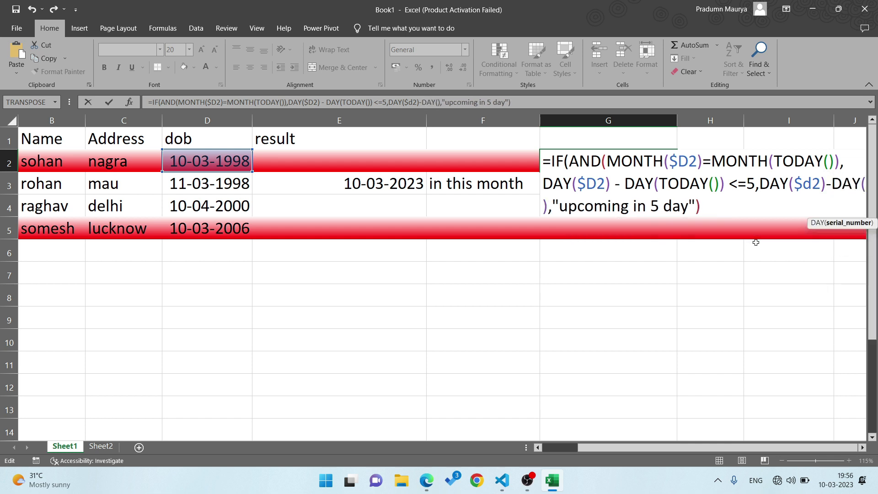
type("to")
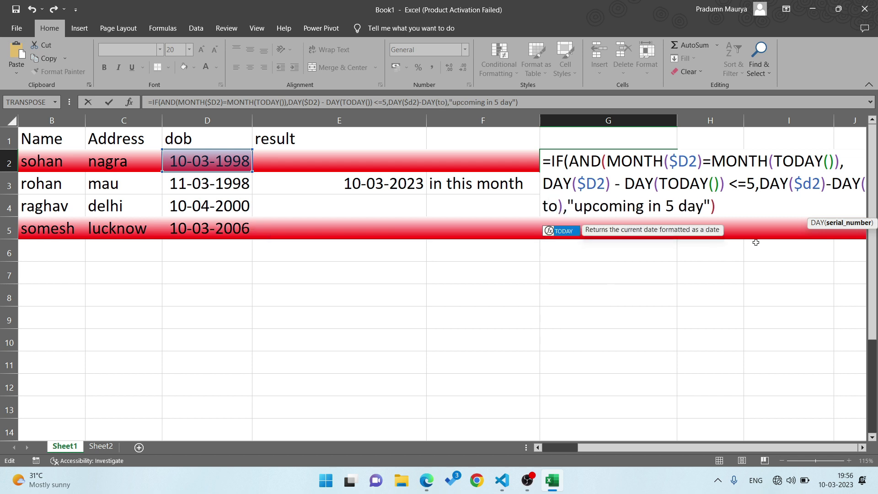
key("Tab")
type(")")
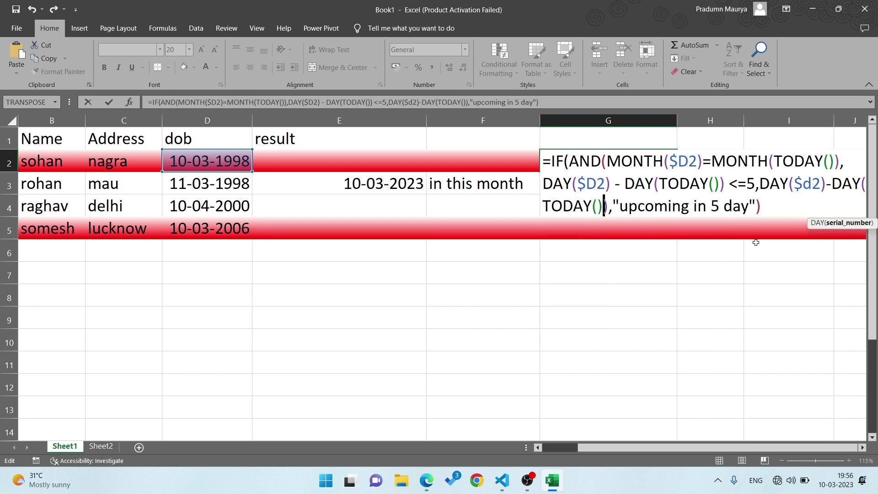
type("-")
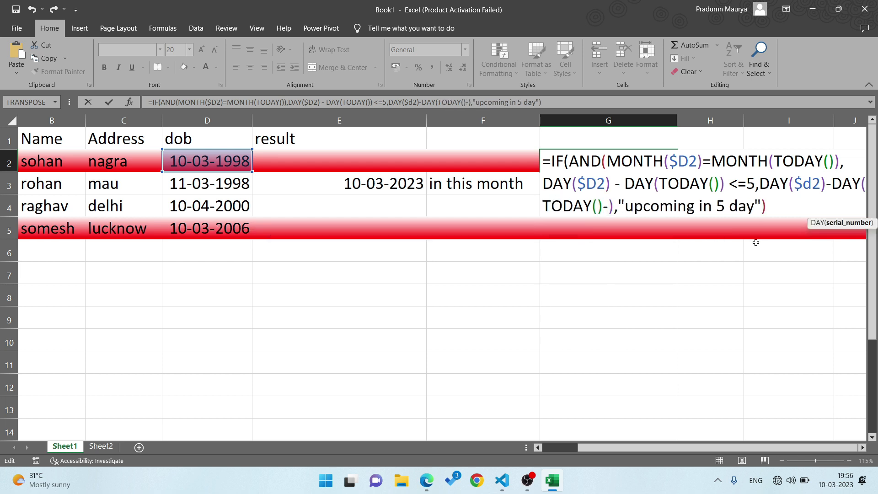
key("BackSpace")
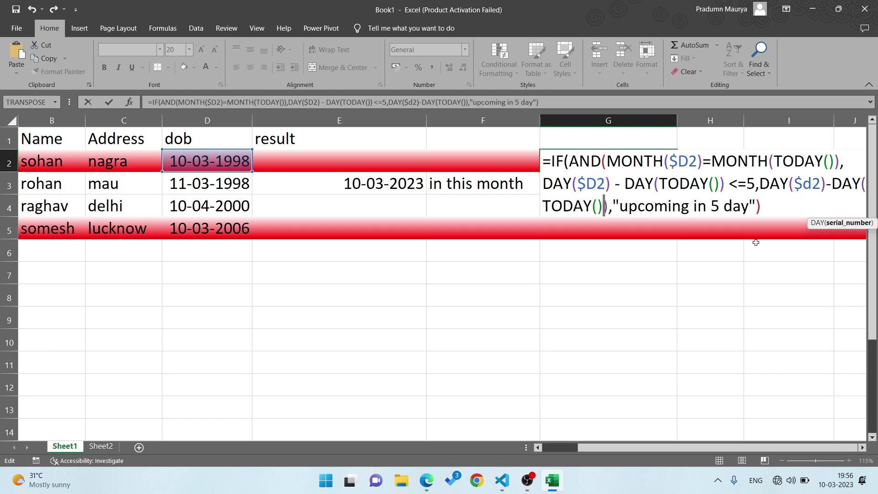
type(">=")
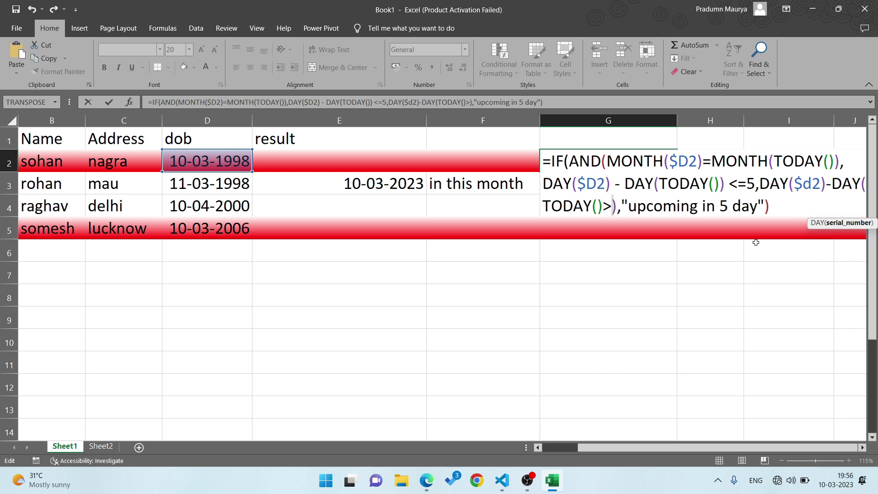
type("0")
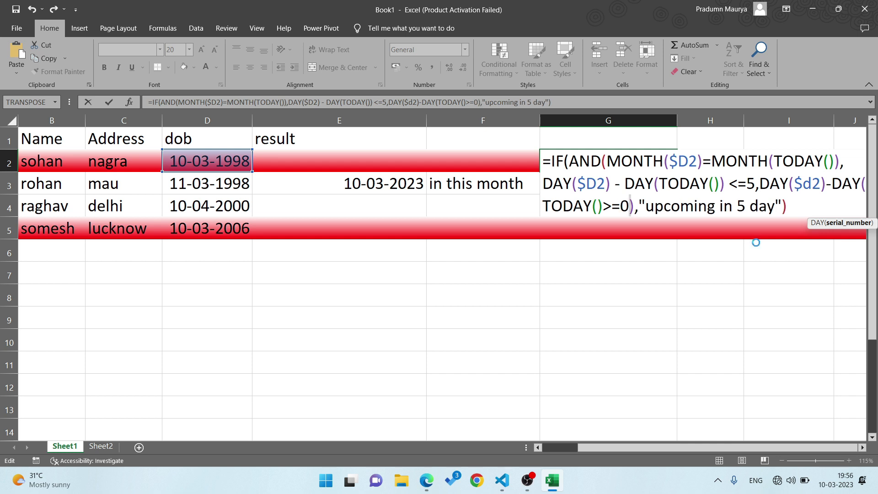
key("Return")
key("Return")
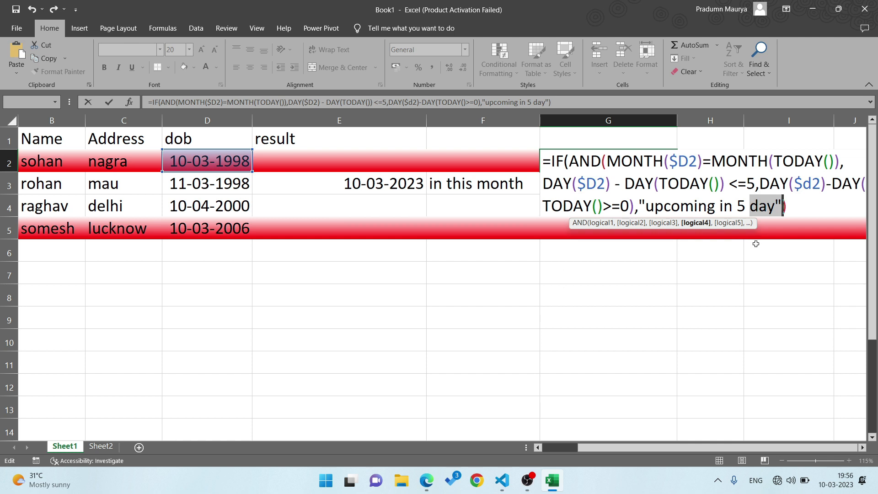
- Replace the outer closing bracket of DAY(TODAY()) in the second condition of G2's formula with a comma
left_click(636, 206)
key("Left")
key("Left")
key("Left")
key("Left")
key("Left")
key("Left")
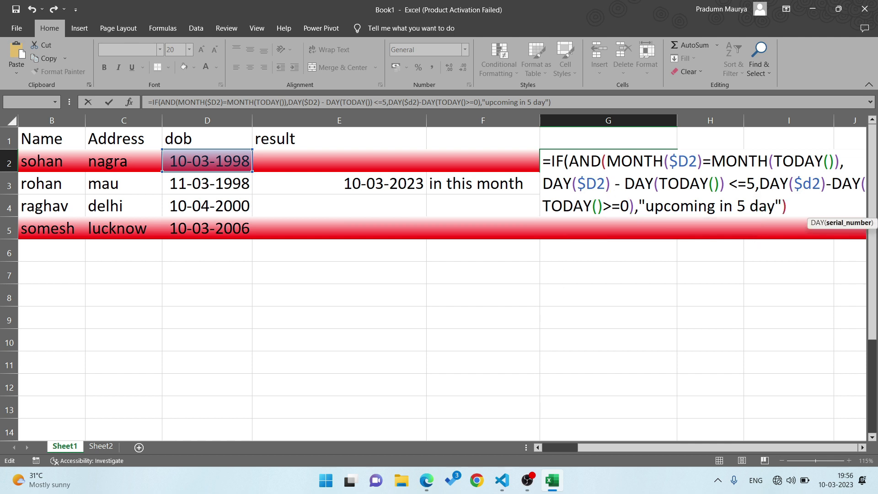
left_click(612, 184)
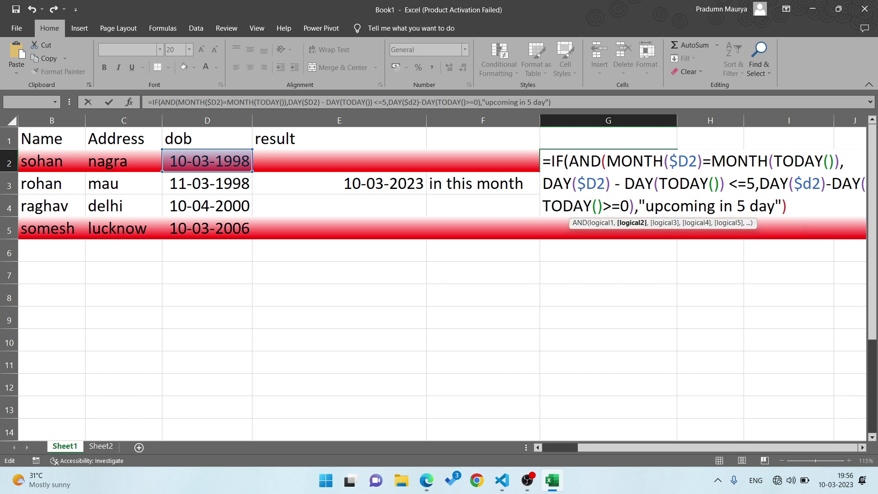
left_click(715, 183)
key("Right")
key("Right")
key("BackSpace")
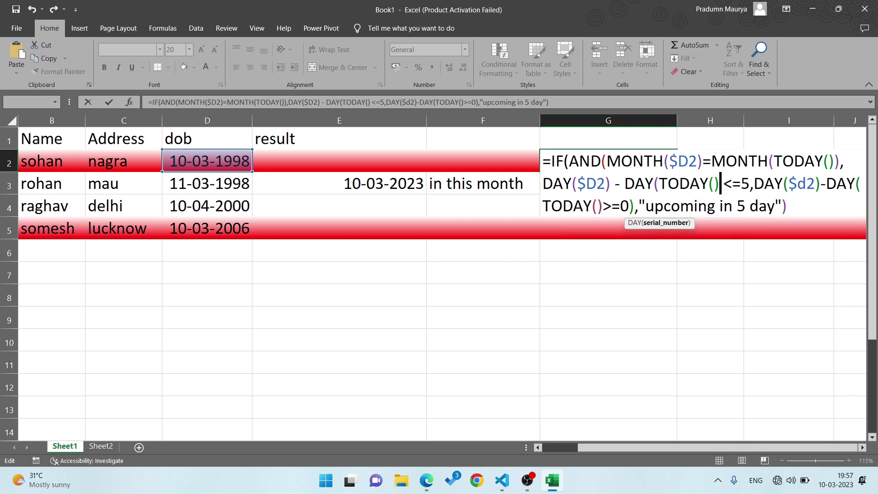
type(",")
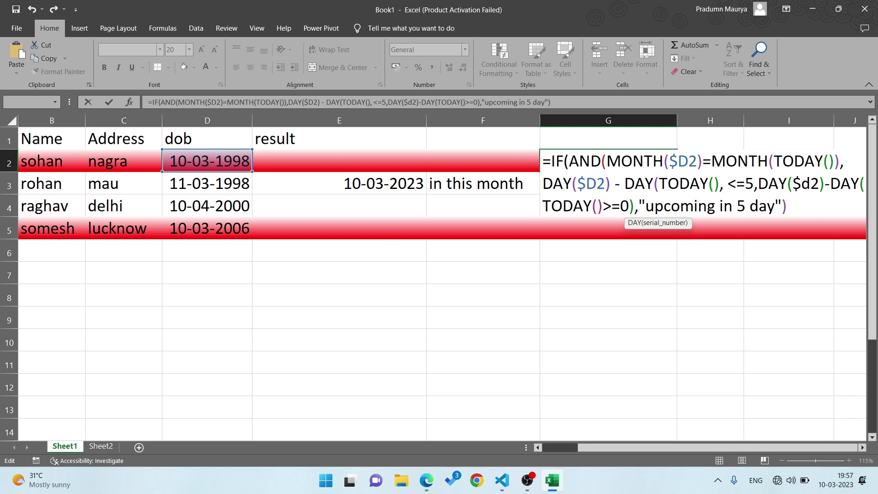
- Rewrite the end of the third condition as DAY(TODAY())>=0, close the AND function with a bracket, and try to enter the formula
left_click(630, 206)
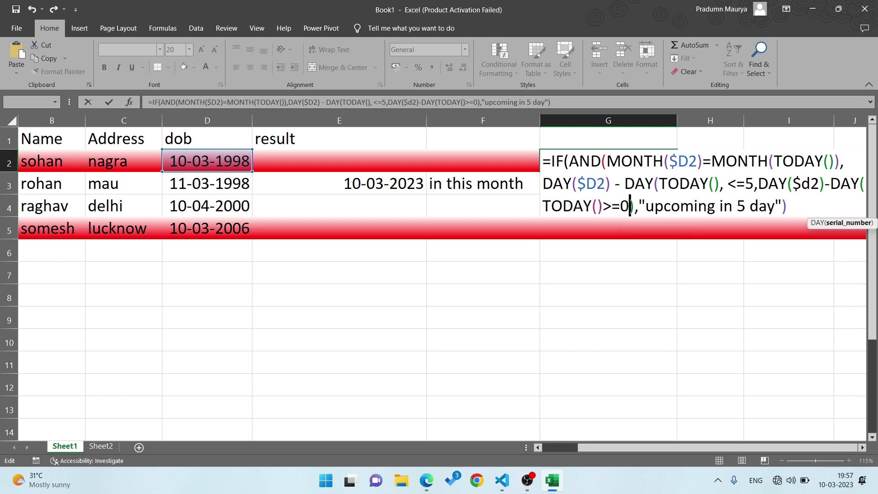
left_click(636, 206)
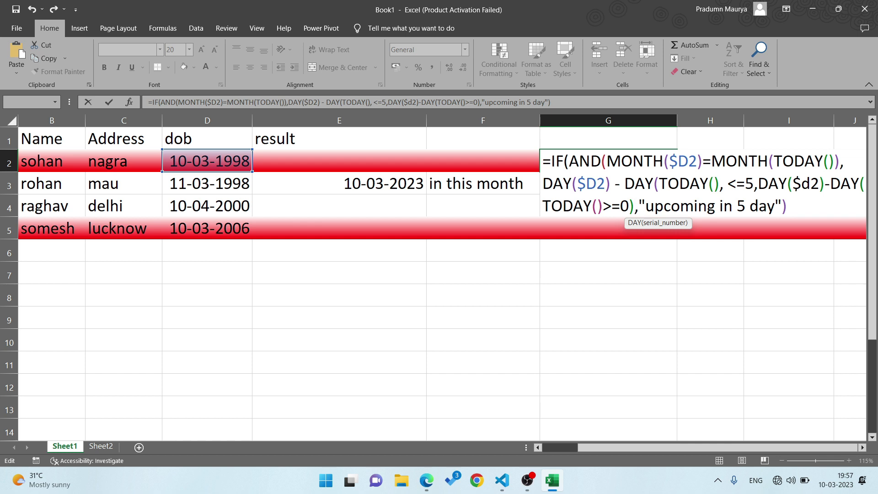
key("BackSpace")
key("BackSpace")
key("BackSpace")
key("BackSpace")
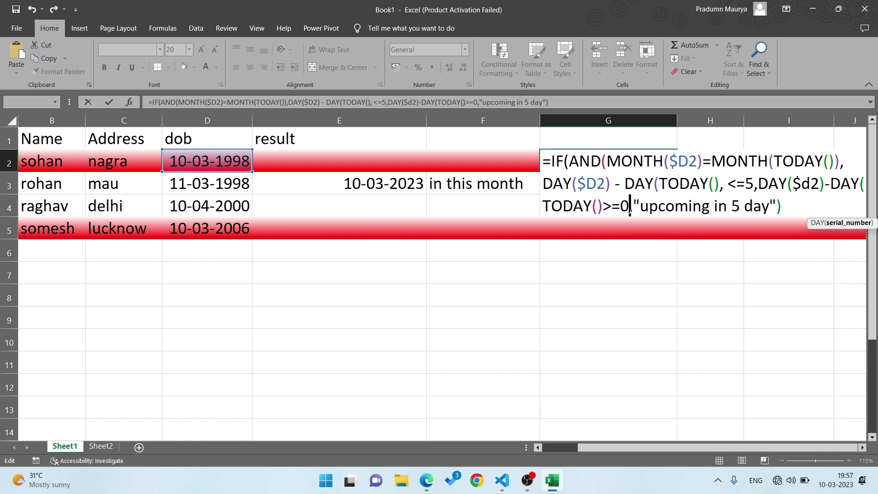
type(")")
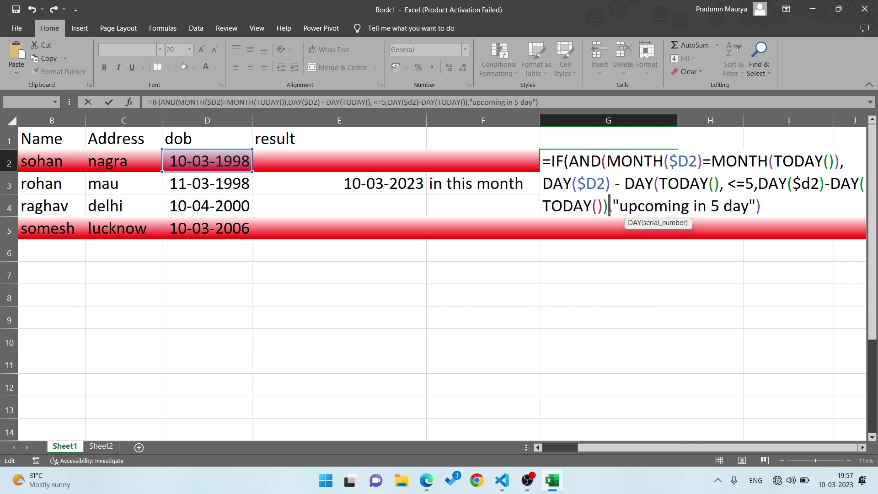
type(">=0")
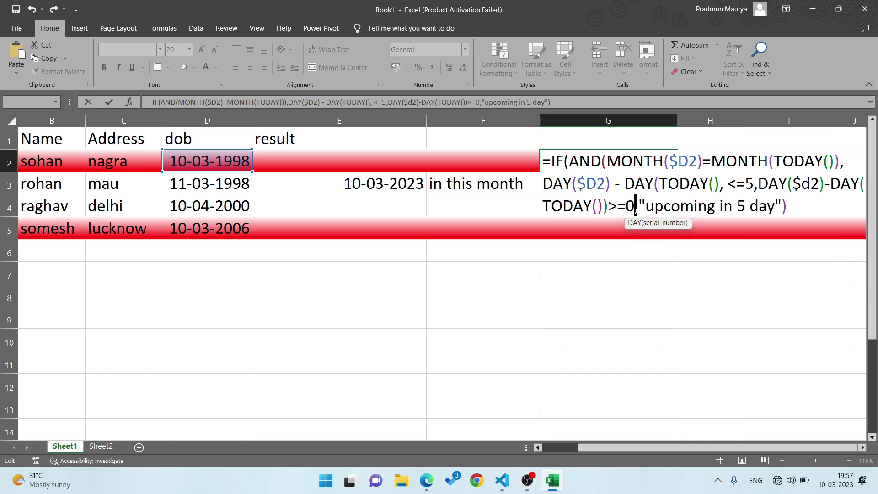
type(")")
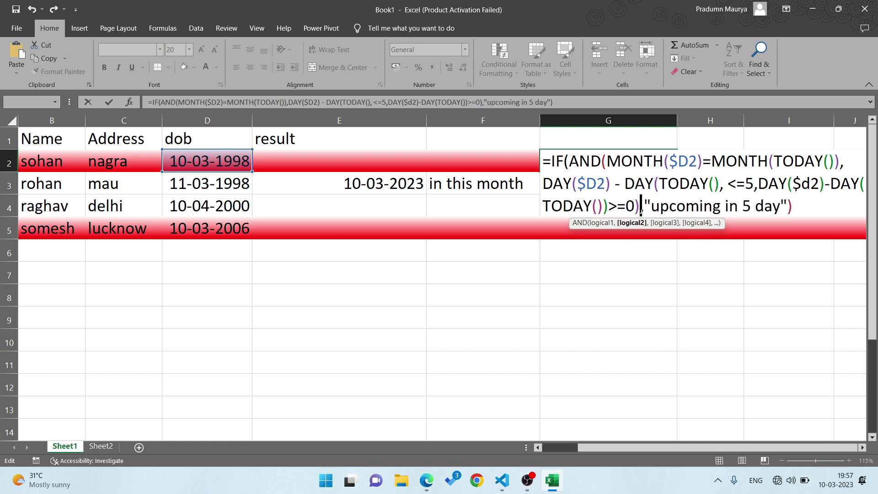
key("Return")
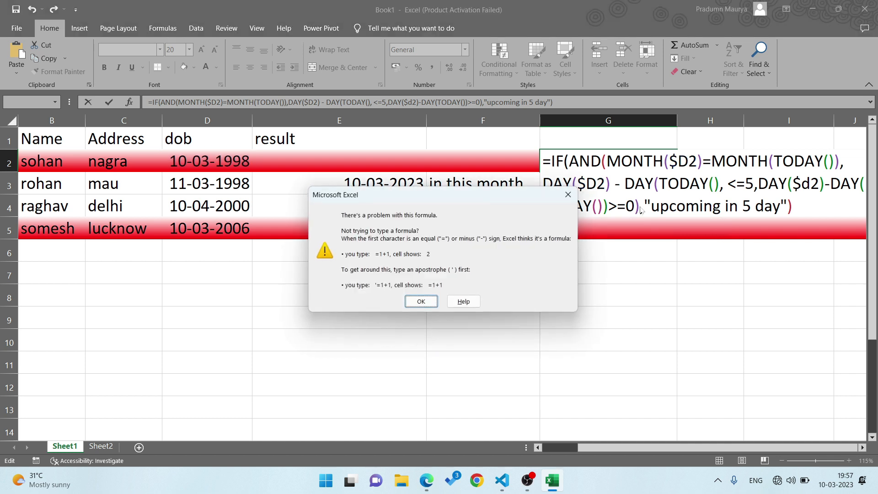
key("Return")
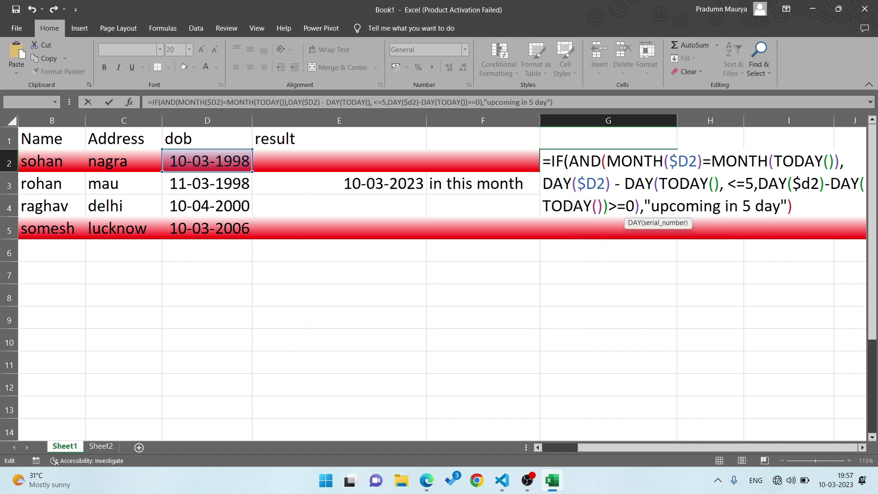
- Remove the comma before <=5 in the second condition and try to enter G2's formula again
left_click(641, 206)
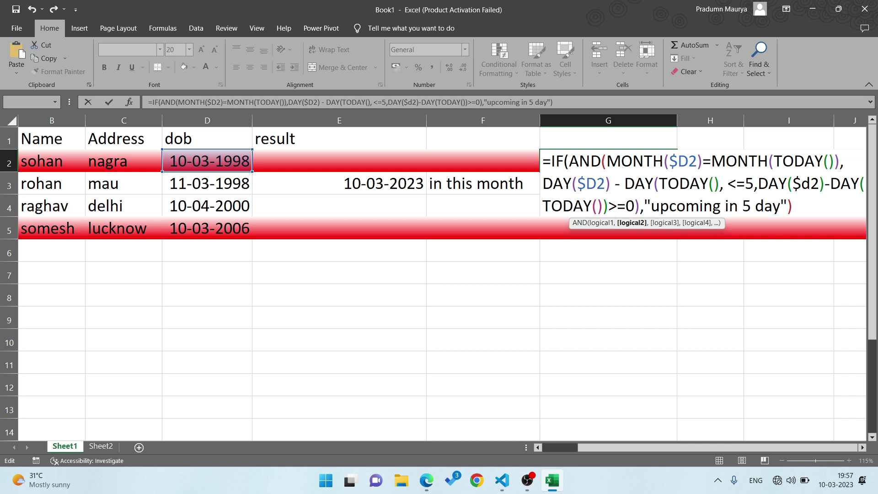
left_click(724, 184)
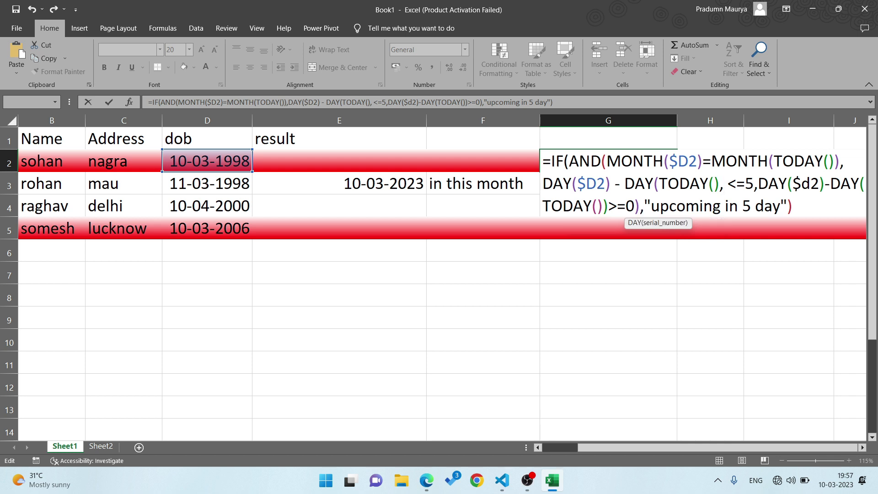
key("BackSpace")
left_click(755, 183)
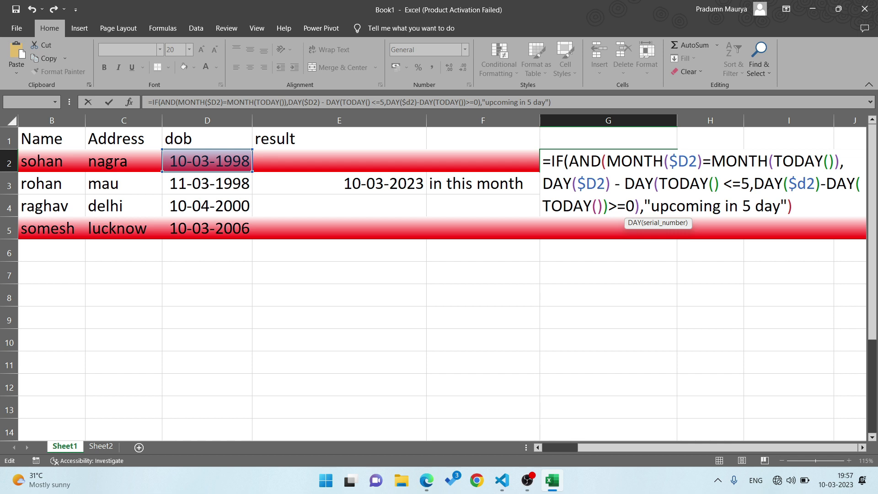
key("Return")
key("Return")
- Close DAY(TODAY()) with a bracket before <=5 and change the third condition's comparison to >0 in G2's formula
left_click(609, 206)
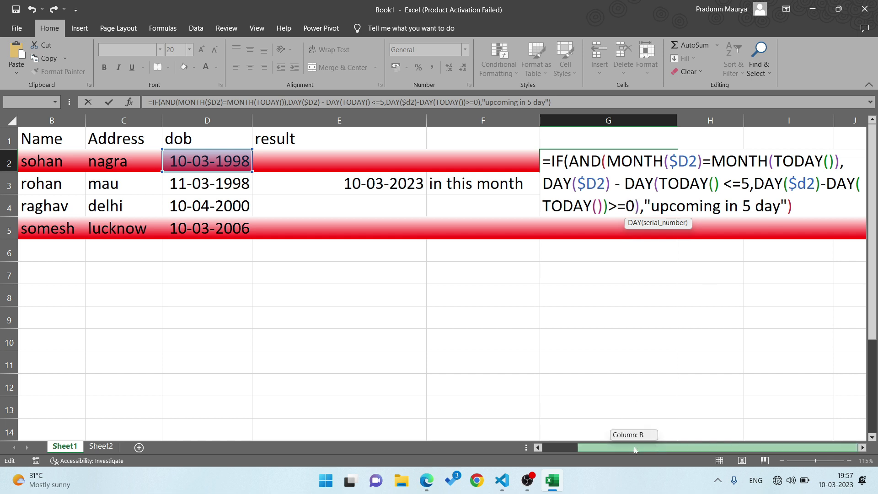
left_click(863, 447)
left_click(863, 448)
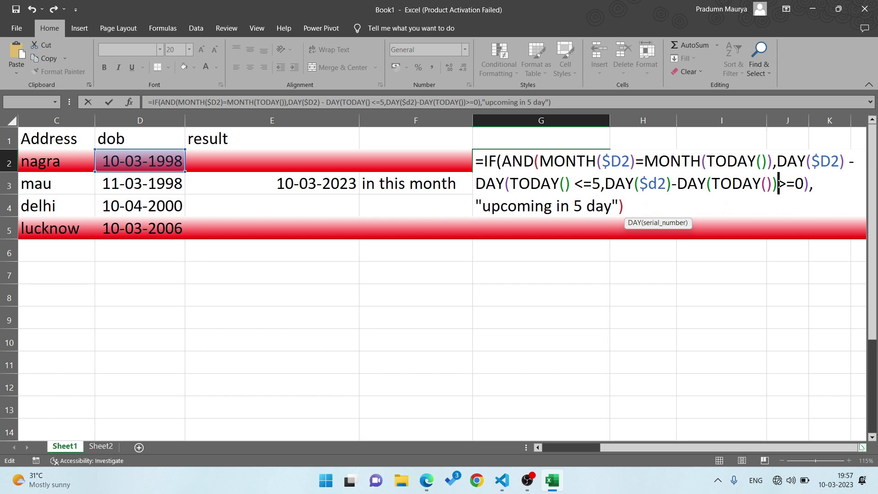
left_click(863, 447)
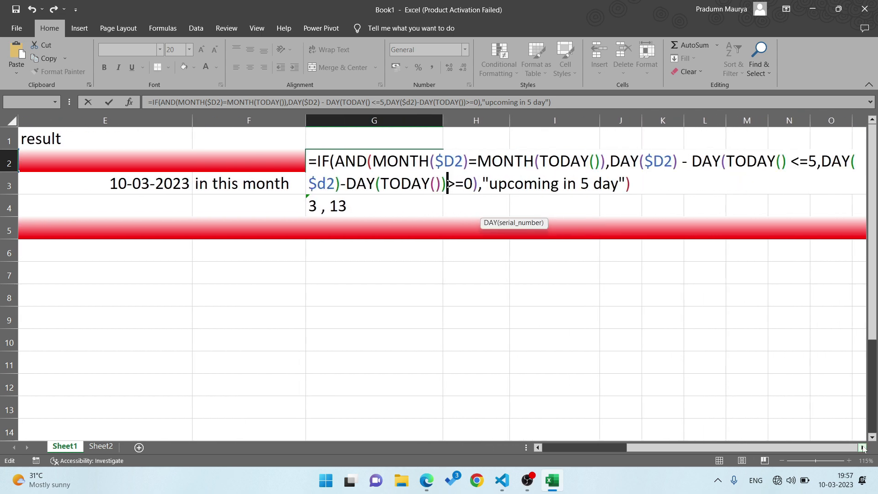
left_click(864, 448)
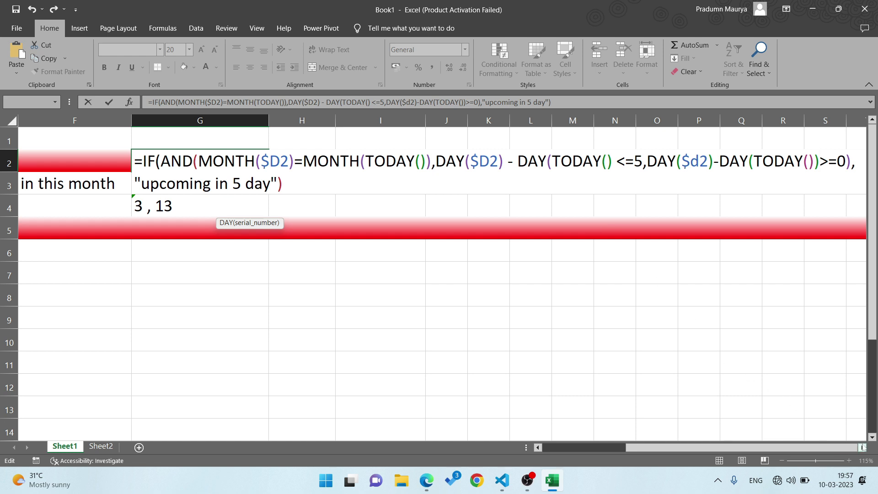
left_click(863, 447)
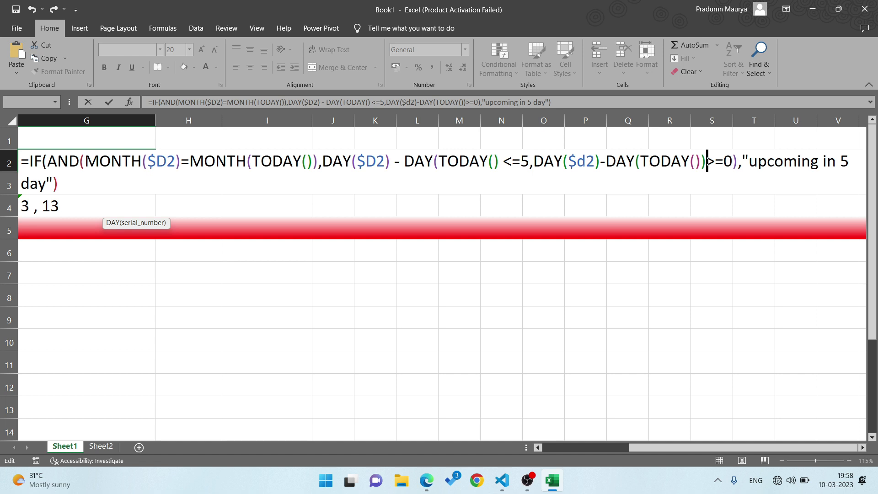
left_click(501, 161)
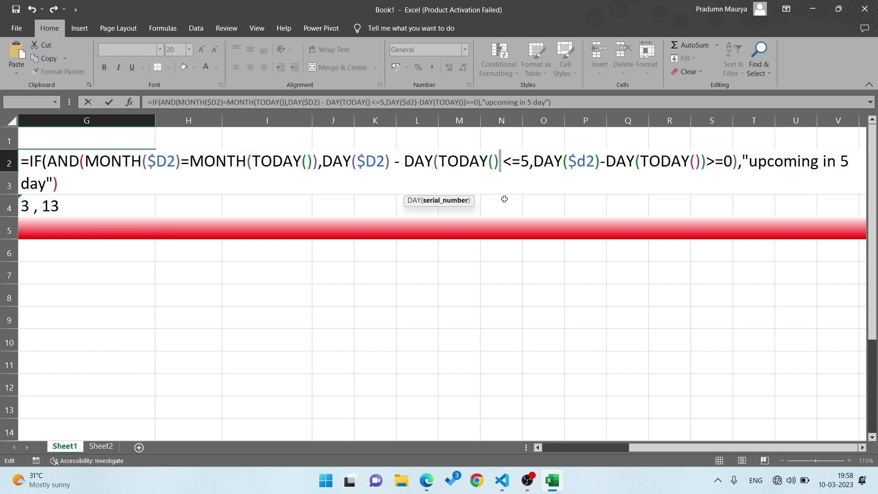
type(")")
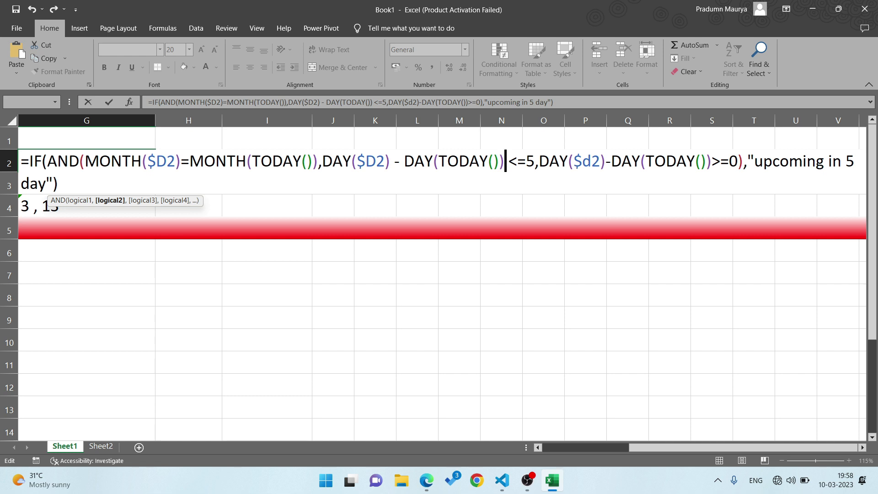
left_click(722, 162)
key("Delete")
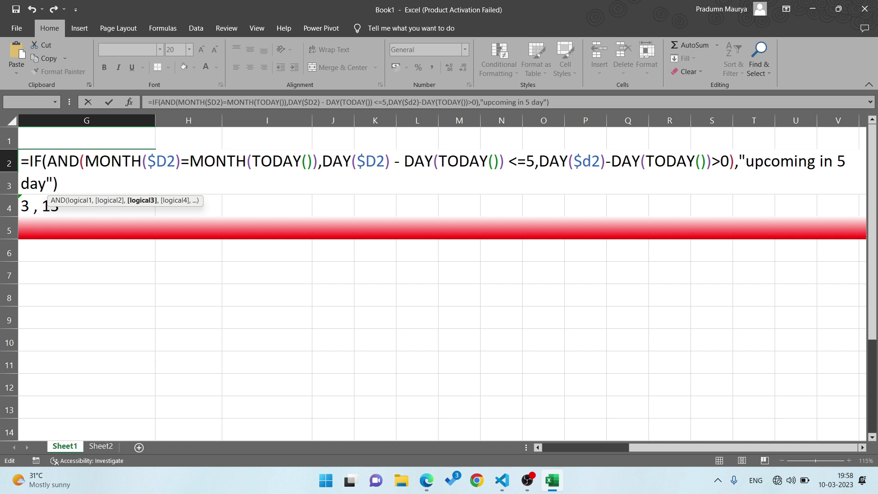
- Enter G2's formula with the corrected AND conditions
key("Return")
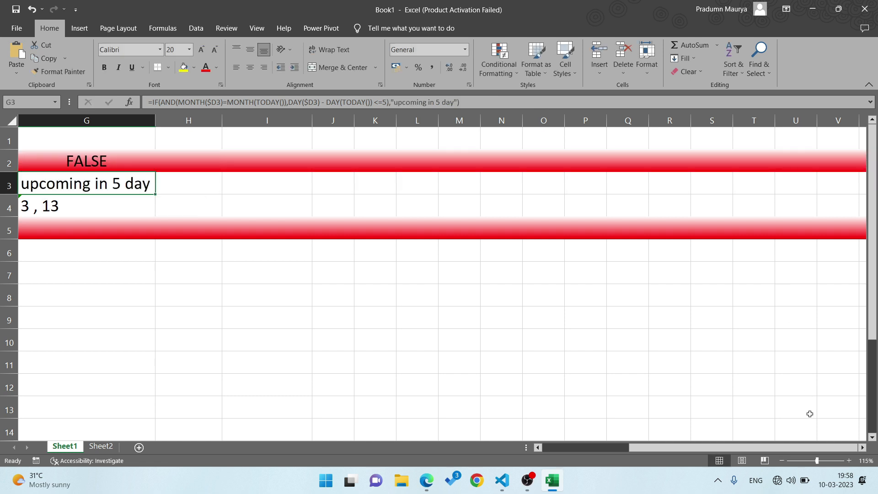
left_click_drag(774, 448, 663, 447)
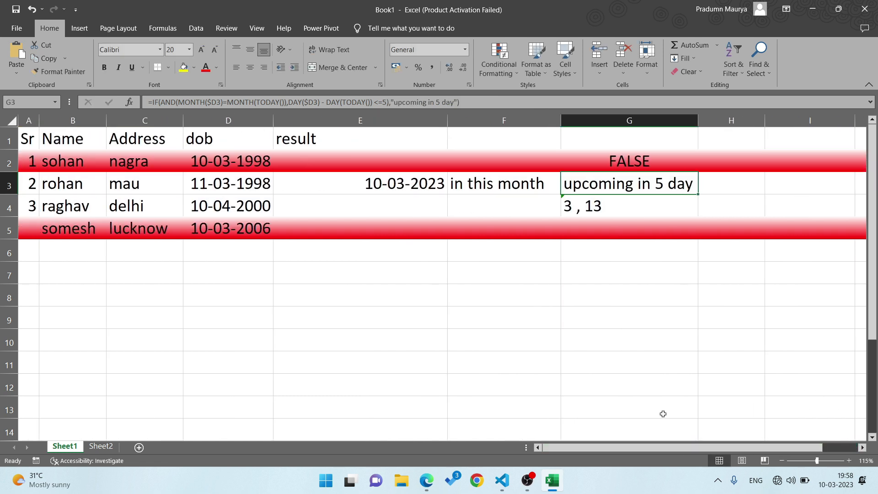
- Add "today" as the value-if-false argument of G2's IF formula
left_click(622, 163)
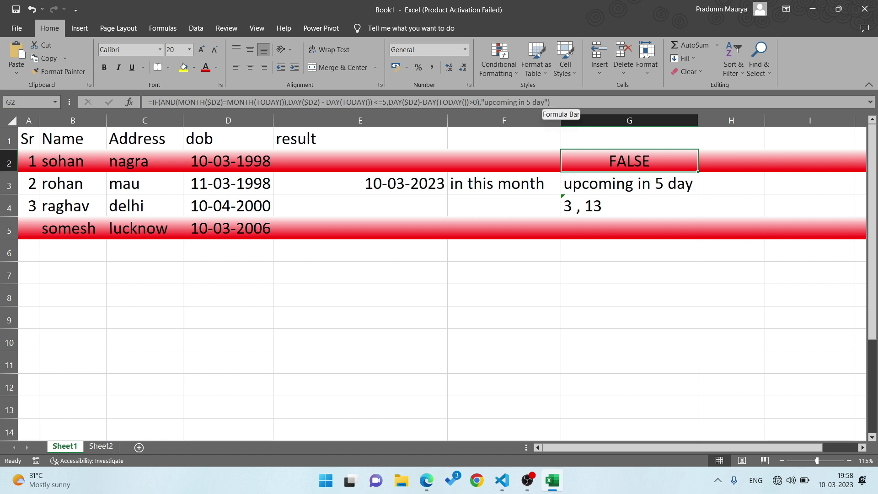
key("F2")
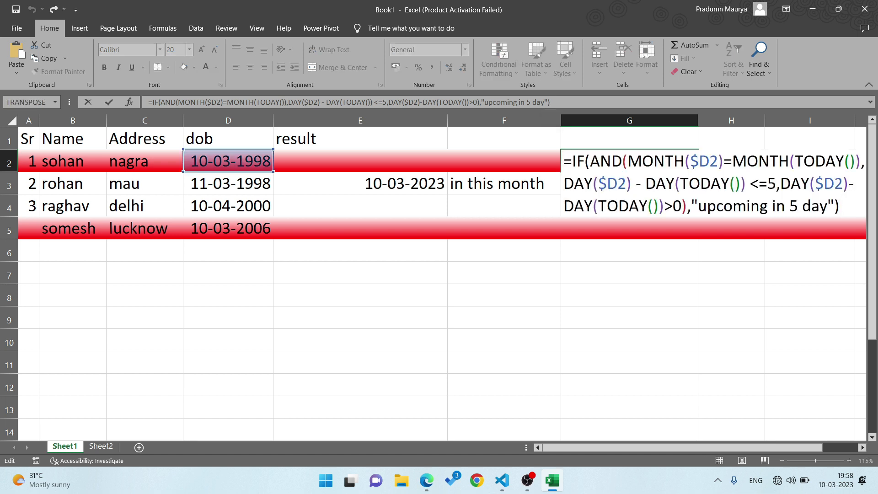
key("Left")
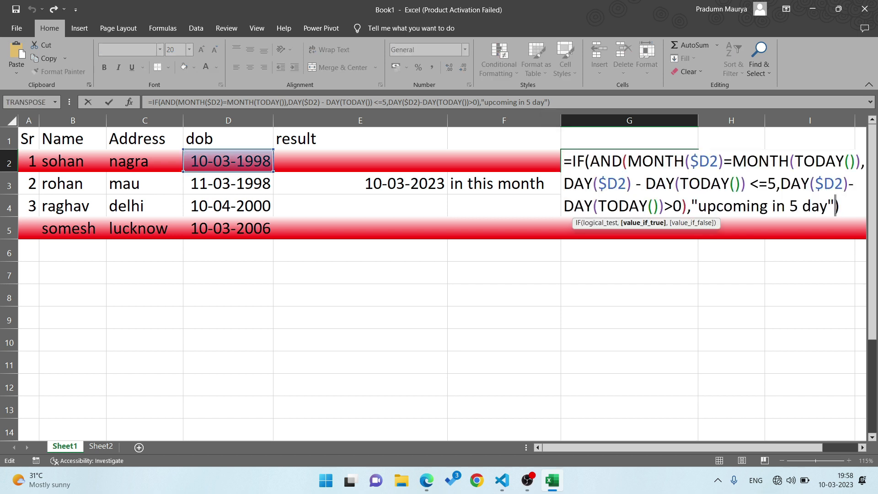
type(",\"")
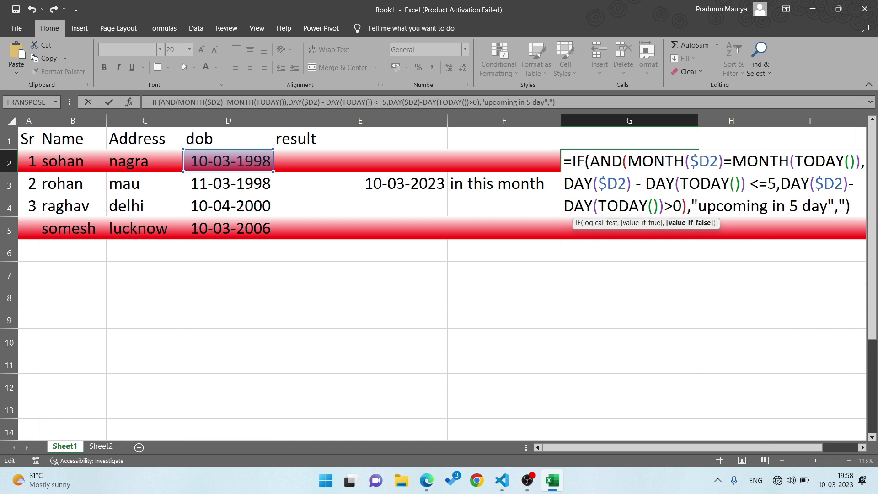
type("today\"")
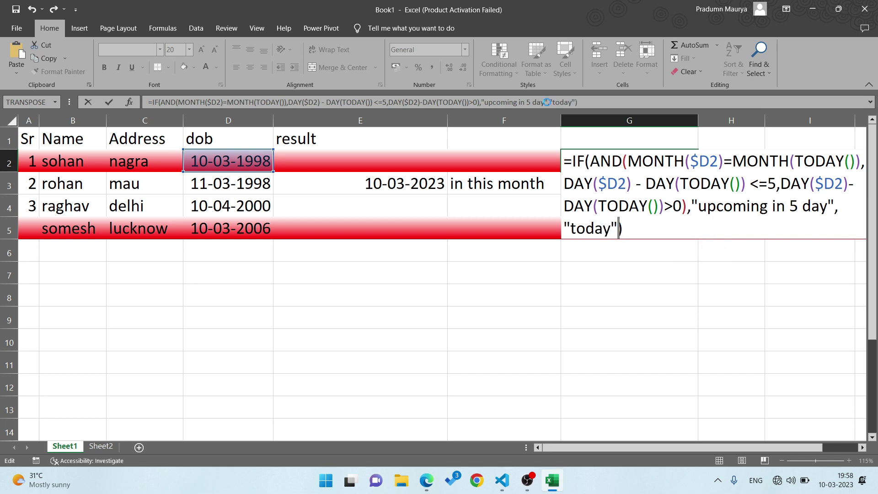
key("Return")
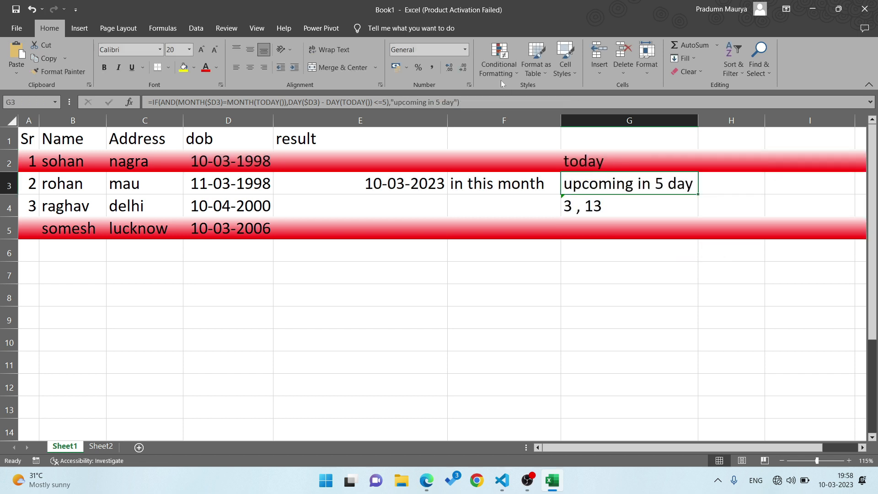
- Review the formulas in G2 and G3
left_click(612, 160)
left_click(648, 187)
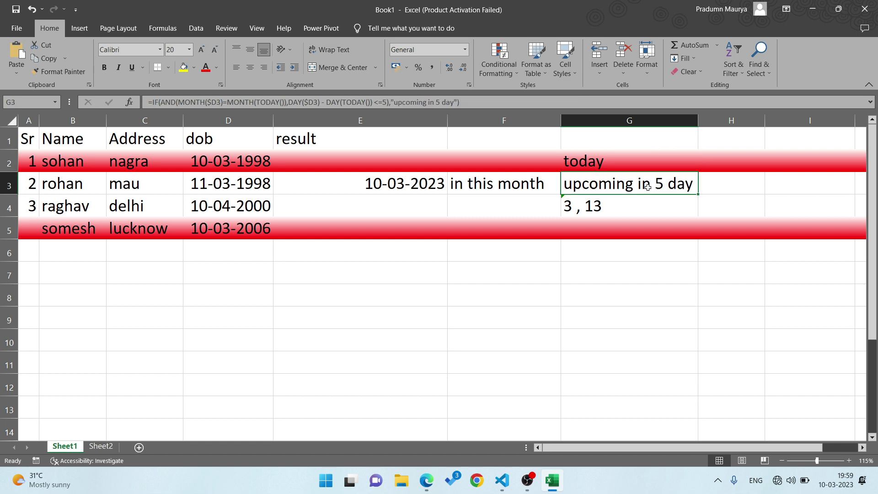
left_click(639, 160)
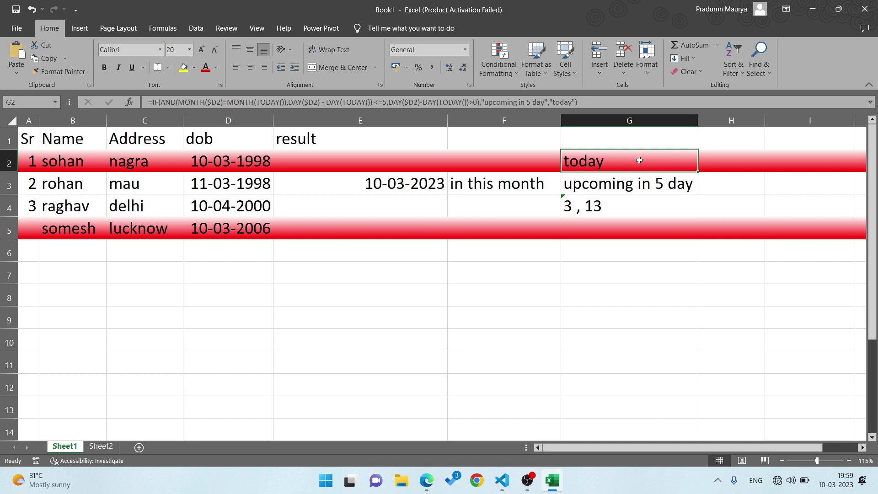
key("F2")
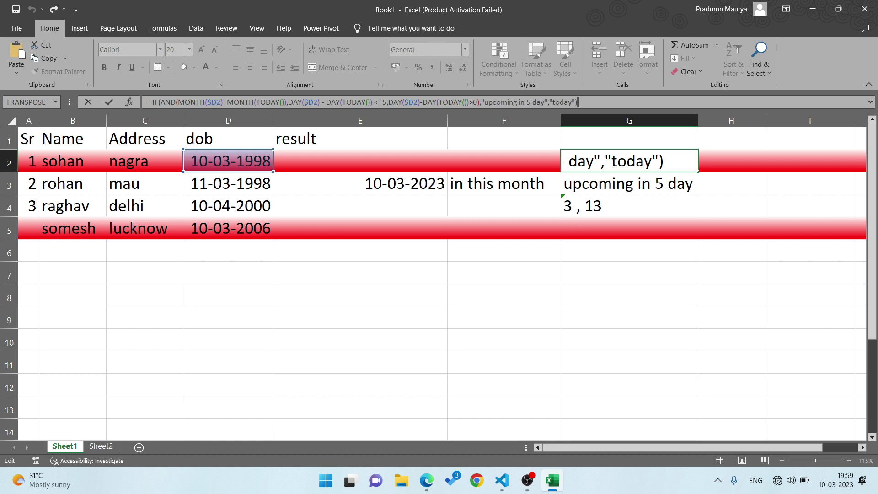
key("Return")
- Remove the "today" value-if-false argument from G2's formula
key("Down")
key("Up")
key("Up")
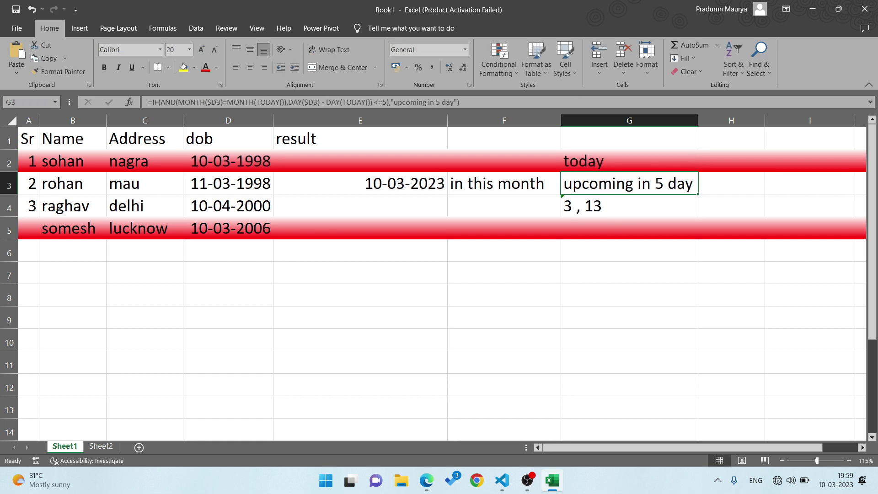
key("F2")
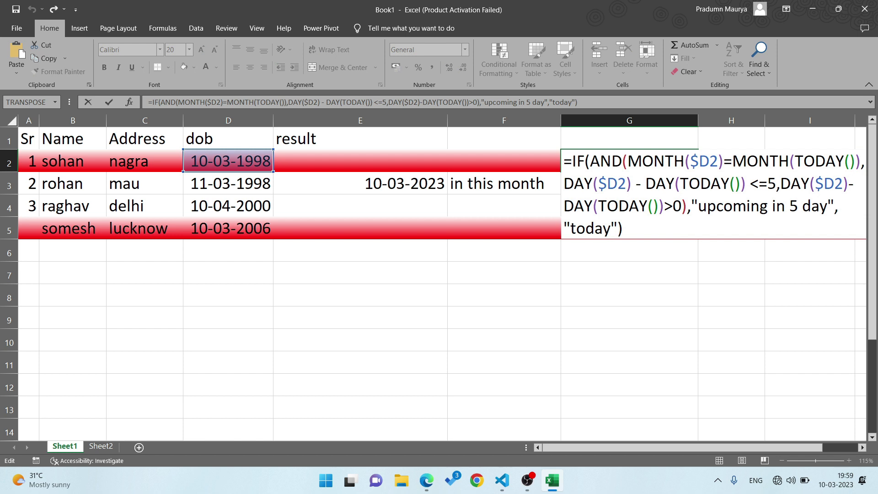
key("Left")
key("BackSpace")
key("BackSpace")
key("BackSpace")
key("BackSpace")
key("BackSpace")
key("BackSpace")
key("BackSpace")
key("BackSpace")
key("Return")
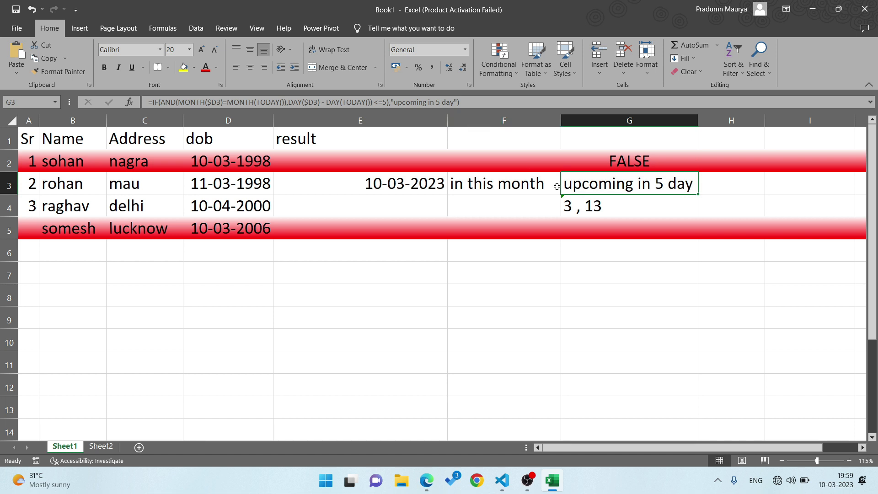
- Copy the whole AND condition from inside G2's IF formula, leaving the formula as it is
left_click(640, 170)
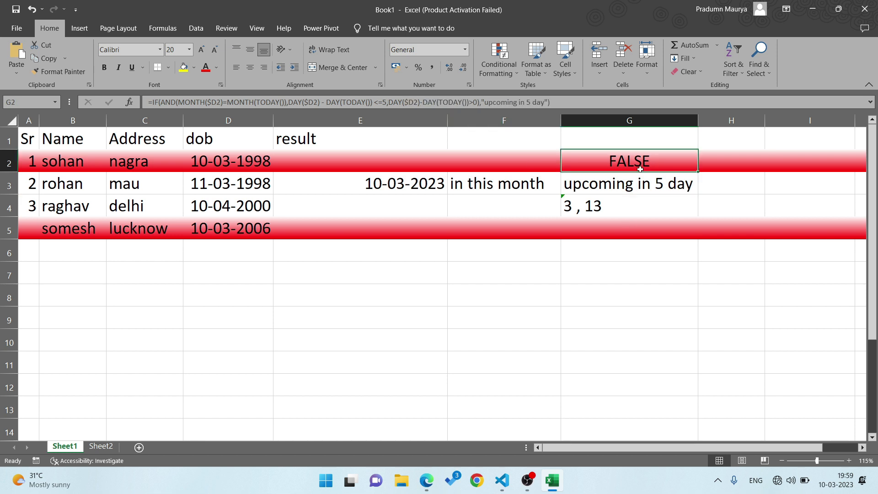
key("F2")
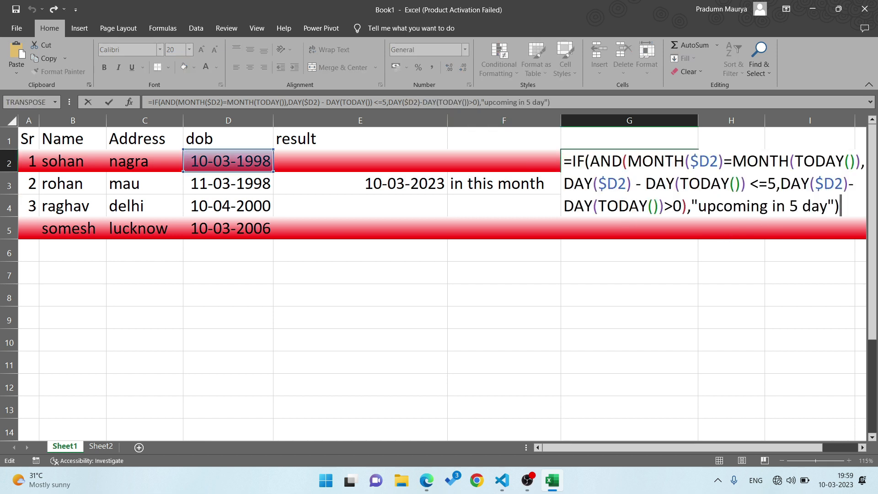
left_click_drag(687, 206, 591, 163)
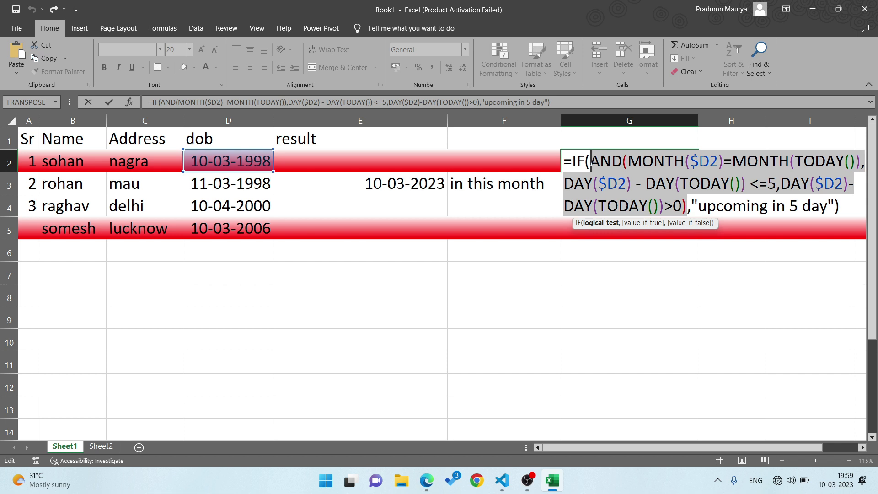
key("Return")
- Select the whole sheet and start a new conditional formatting rule that uses a formula to determine which cells to format
left_click(594, 155)
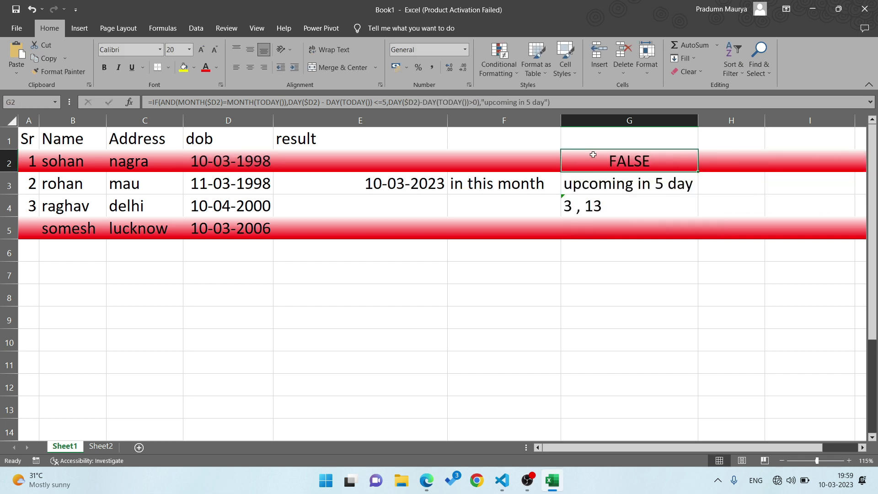
key("ctrl+a")
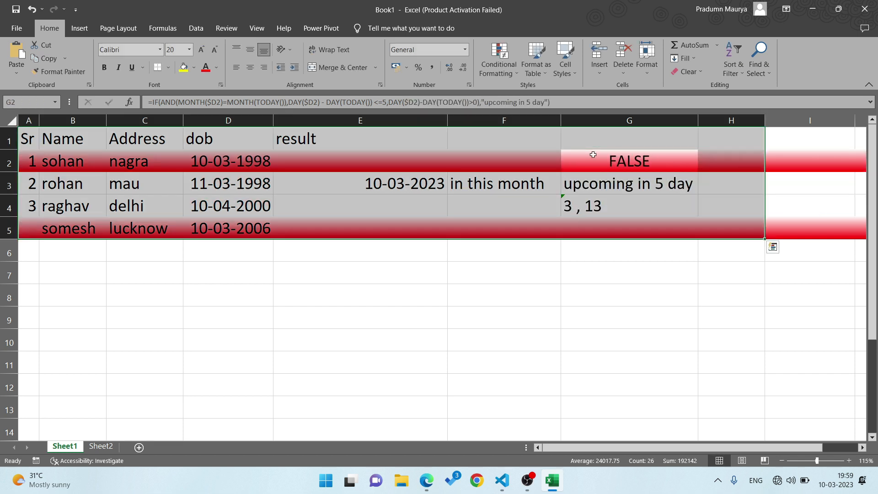
left_click(10, 121)
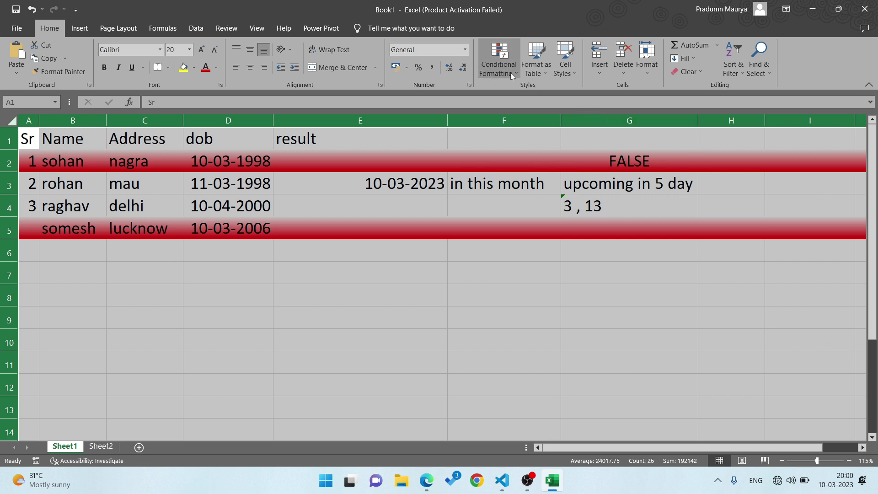
left_click(499, 66)
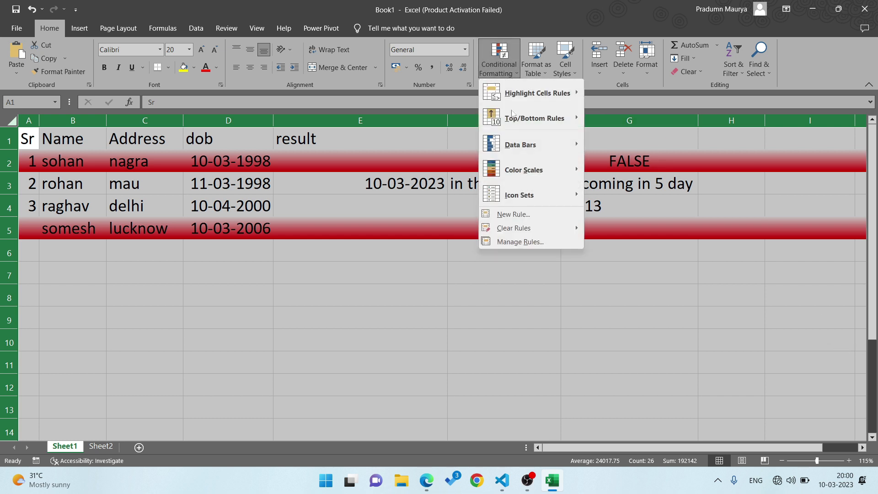
left_click(526, 215)
left_click(392, 229)
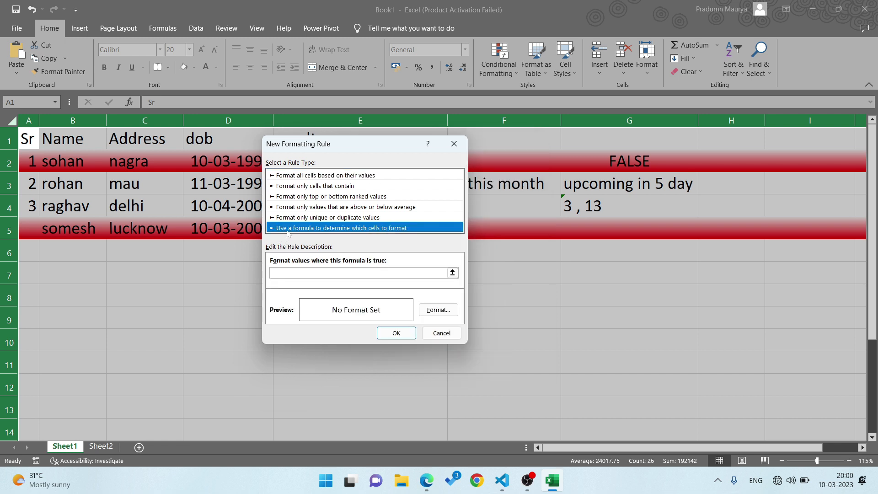
- Enter an equals sign followed by the copied AND condition as the formatting rule's formula
left_click(338, 272)
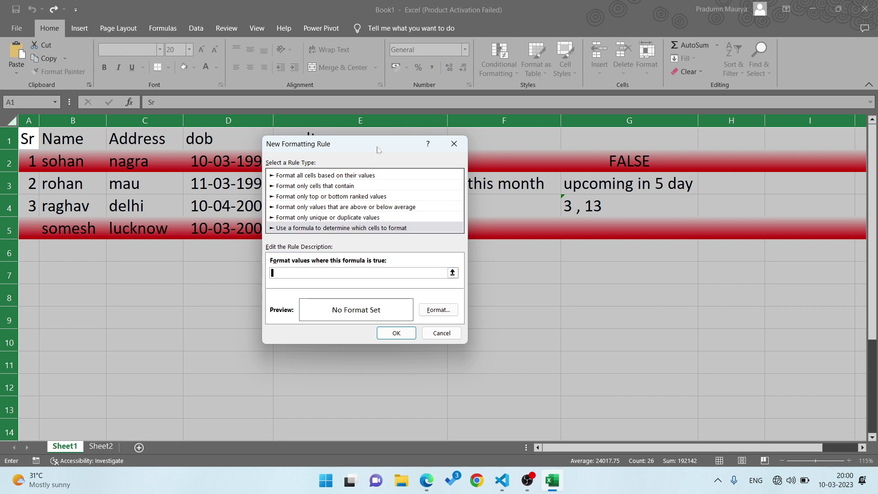
left_click_drag(381, 149, 611, 156)
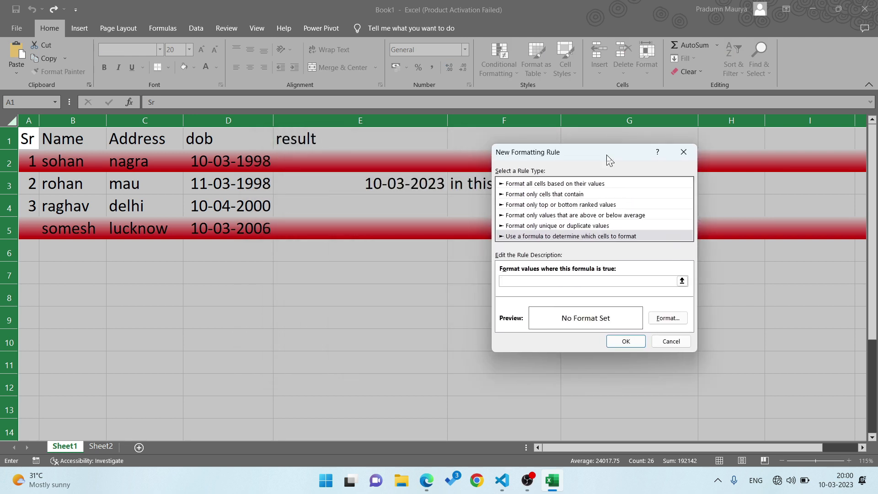
type("=")
key("ctrl+v")
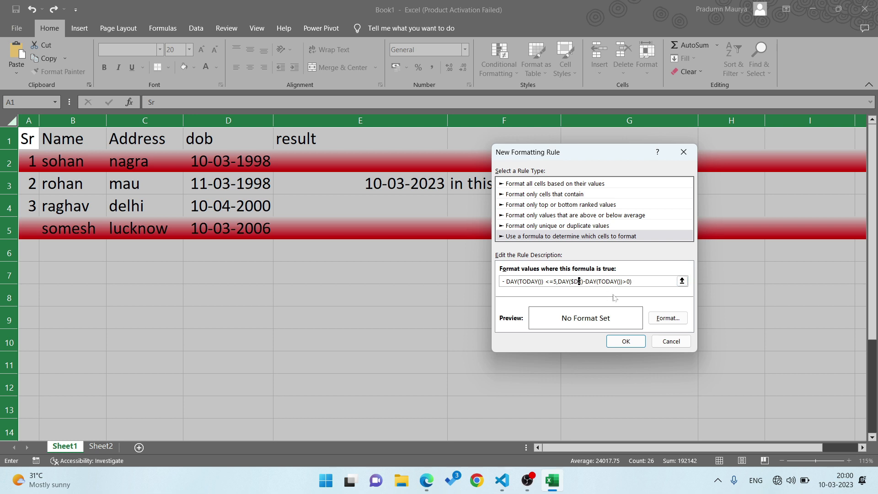
- Change the cell reference in the rule formula's third condition to $D1
key("BackSpace")
type("1")
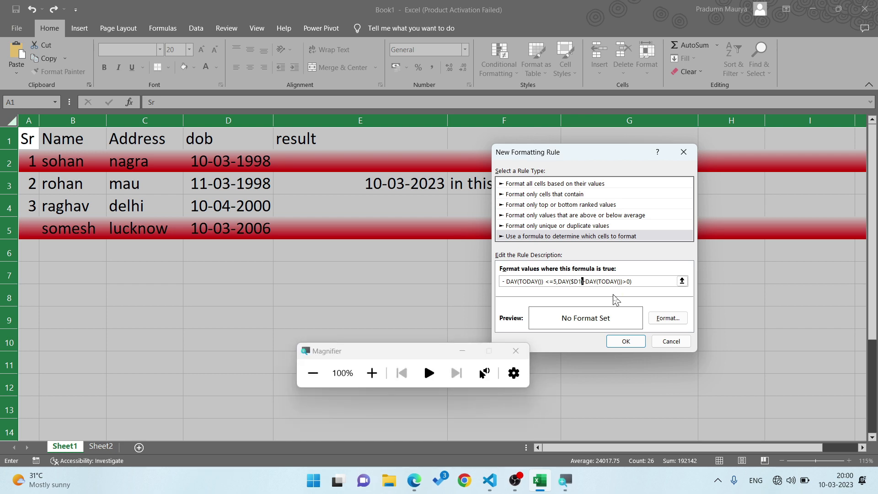
key("super+plus")
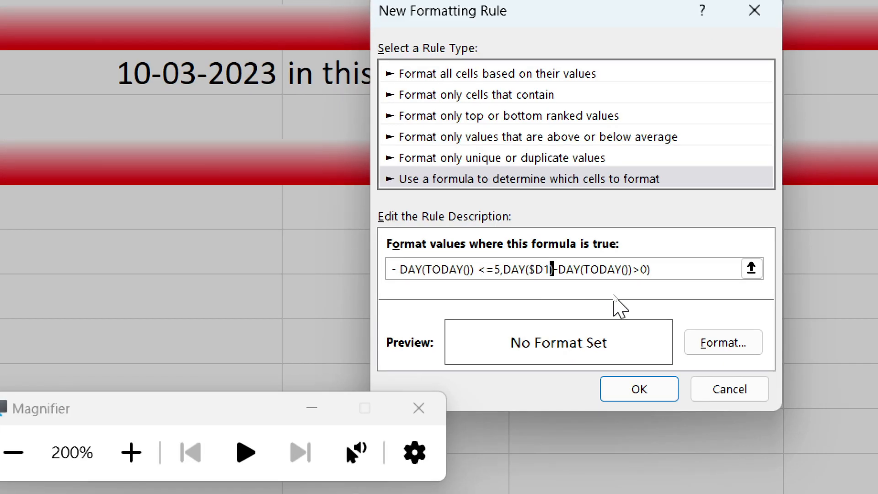
key("super+plus")
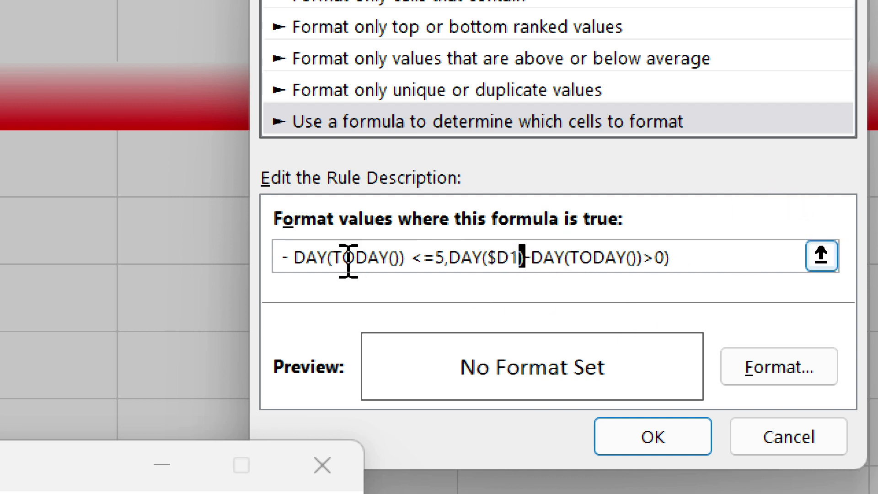
- Change the cell references in the rule formula's MONTH condition and first DAY condition to $D1 and check the rest of the formula
left_click_drag(495, 261, 263, 257)
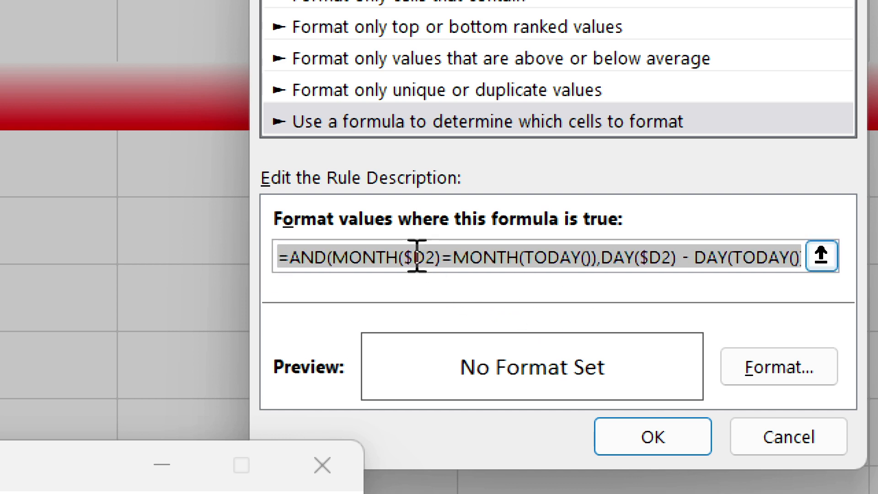
left_click(434, 256)
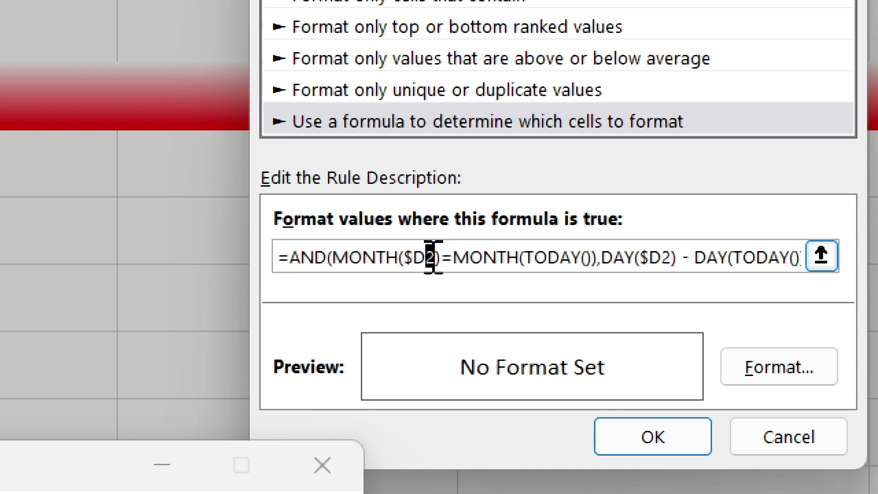
key("BackSpace")
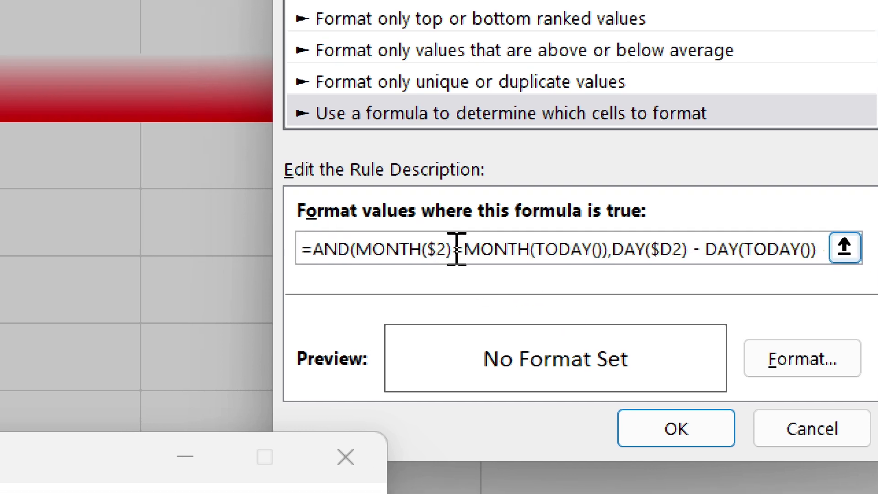
type("D")
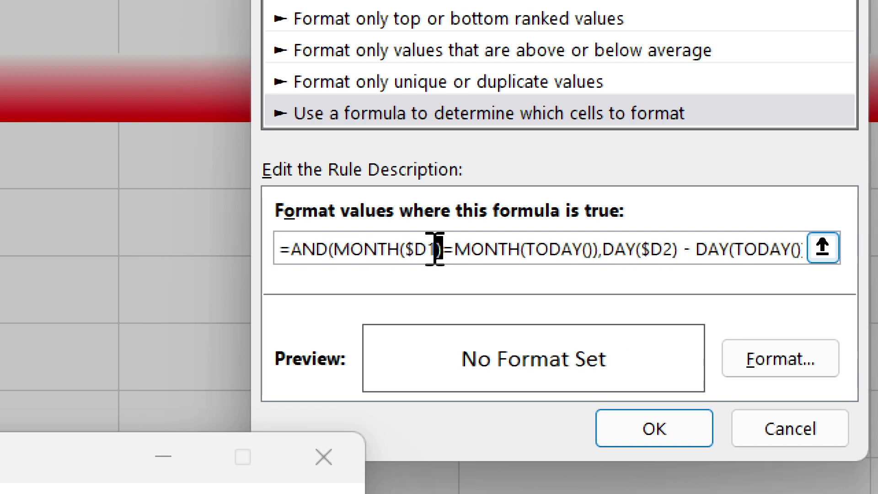
type("1")
left_click(675, 250)
key("BackSpace")
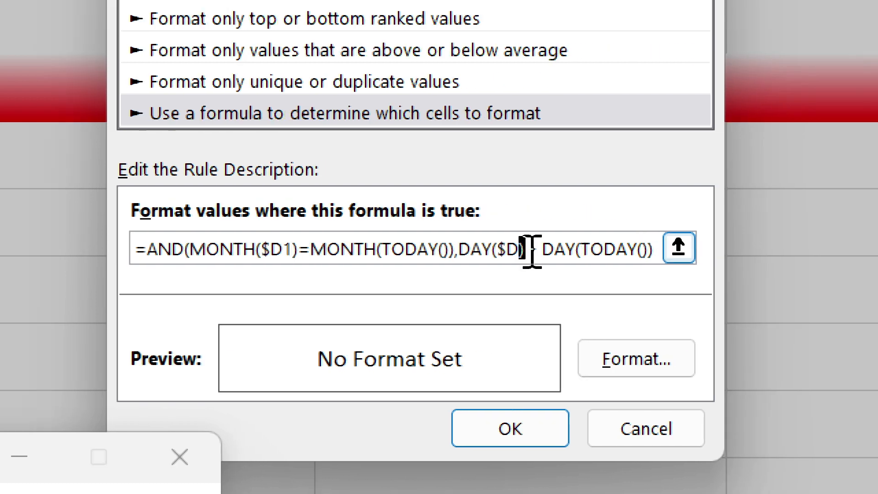
type("1")
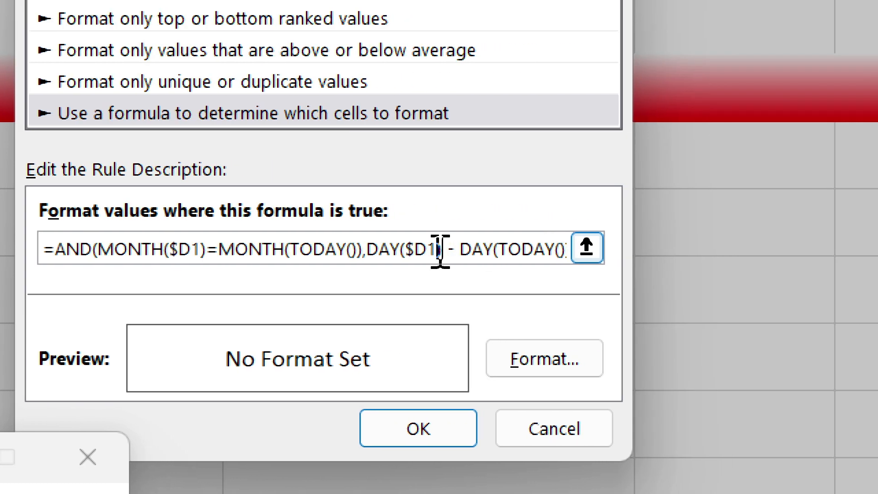
left_click_drag(451, 250, 584, 240)
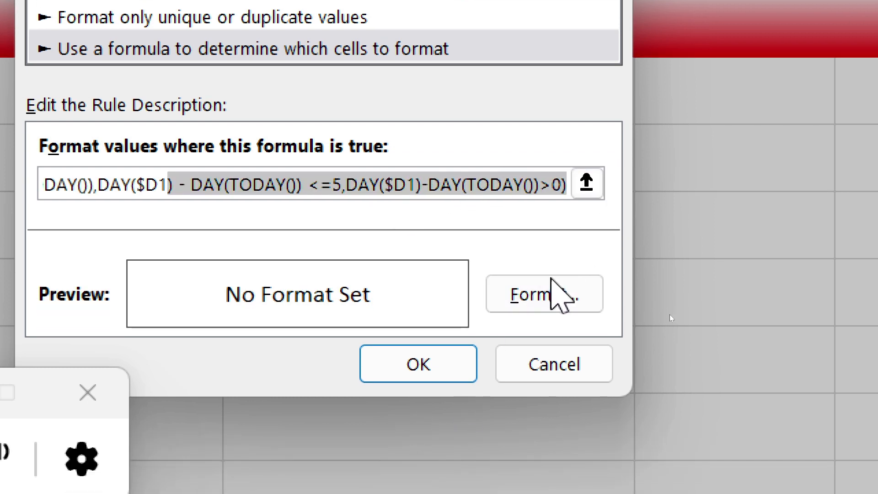
- Set a solid blue background fill as the new rule's format and apply the conditional formatting rule to the sheet
left_click(552, 281)
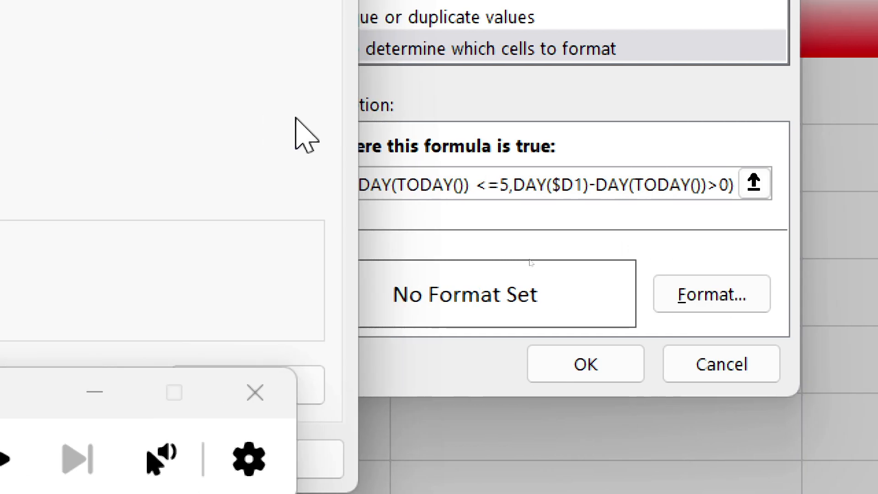
key("super+minus")
key("super+minus")
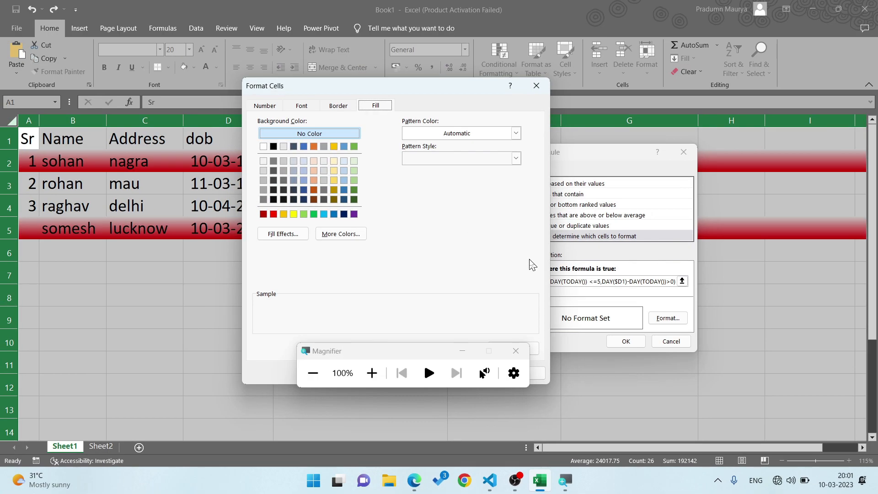
left_click(303, 146)
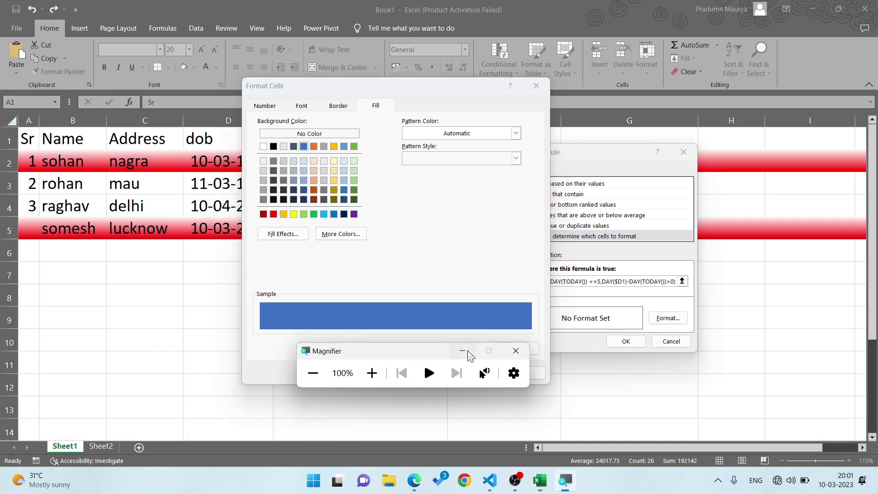
left_click(469, 356)
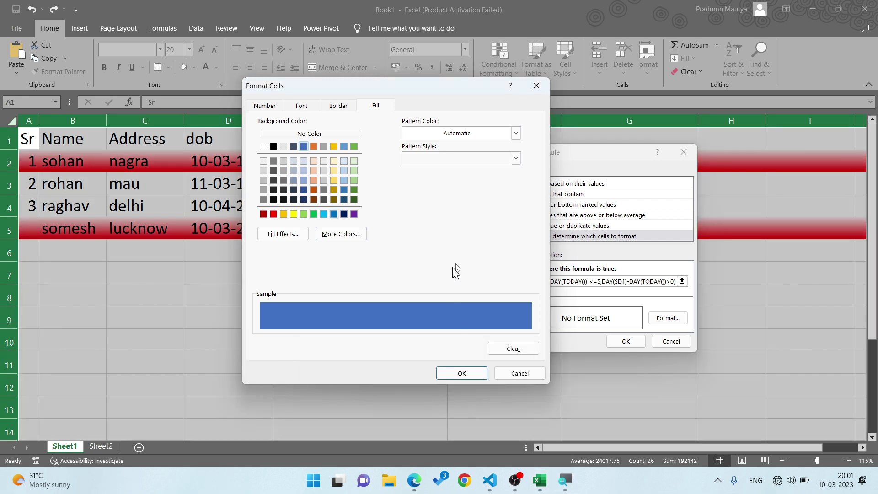
left_click(470, 377)
left_click(623, 341)
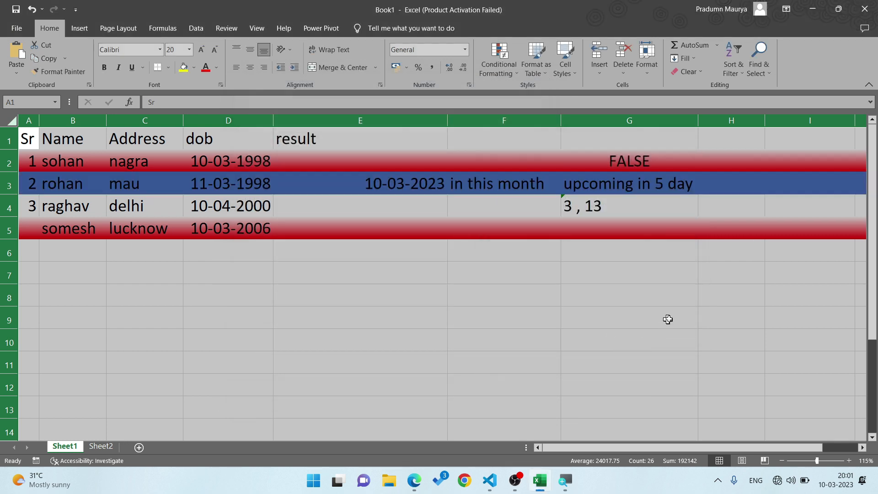
- Examine the row highlighting against the dob dates and the upcoming-birthday formula in cell G3
left_click(392, 198)
left_click(485, 298)
left_click(337, 224)
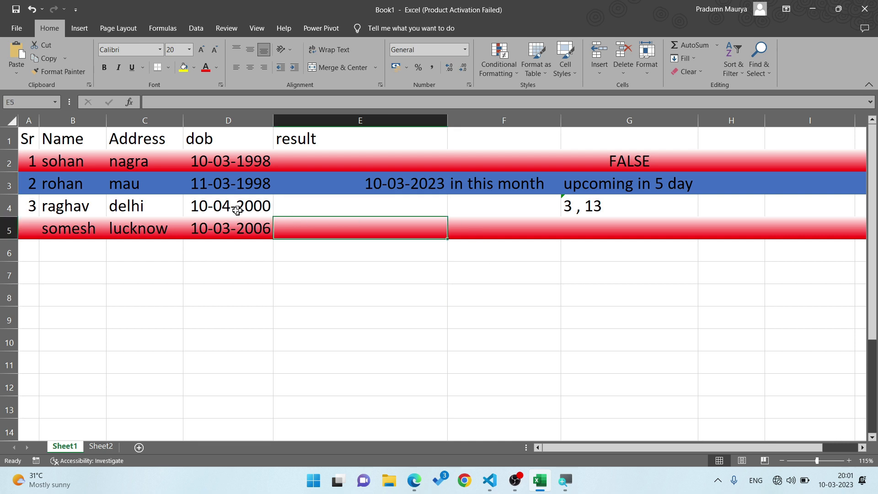
left_click(233, 210)
left_click(647, 186)
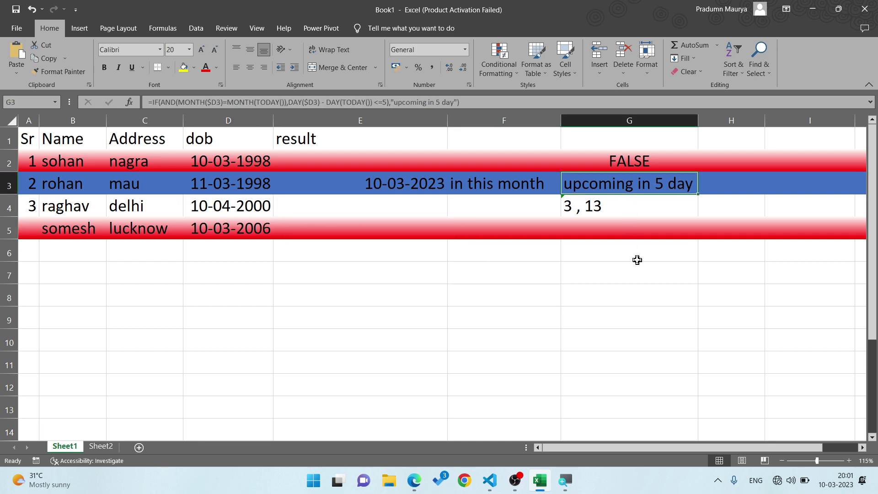